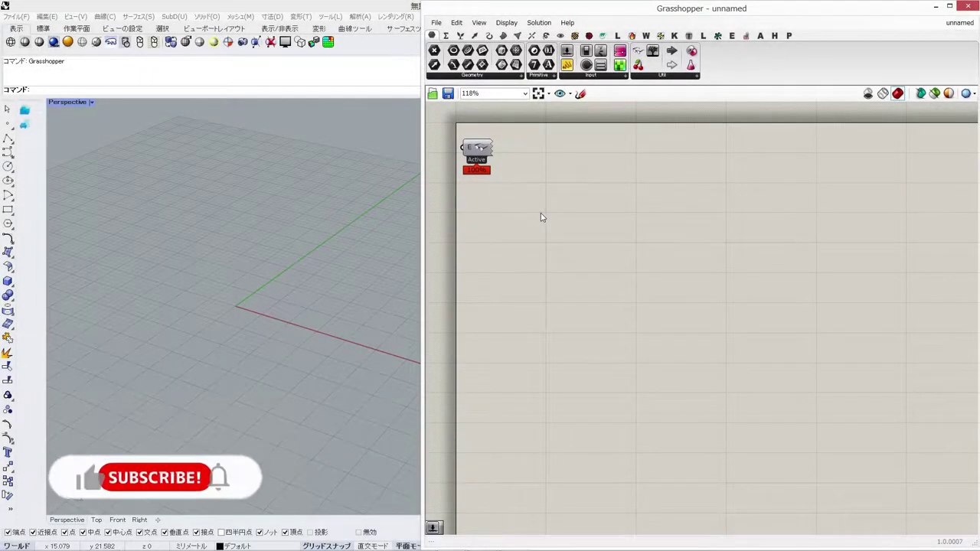
Step: Place a Construct Point component on the canvas and feed its X input from a number slider of -2
double_click(540, 213)
text(xyz)
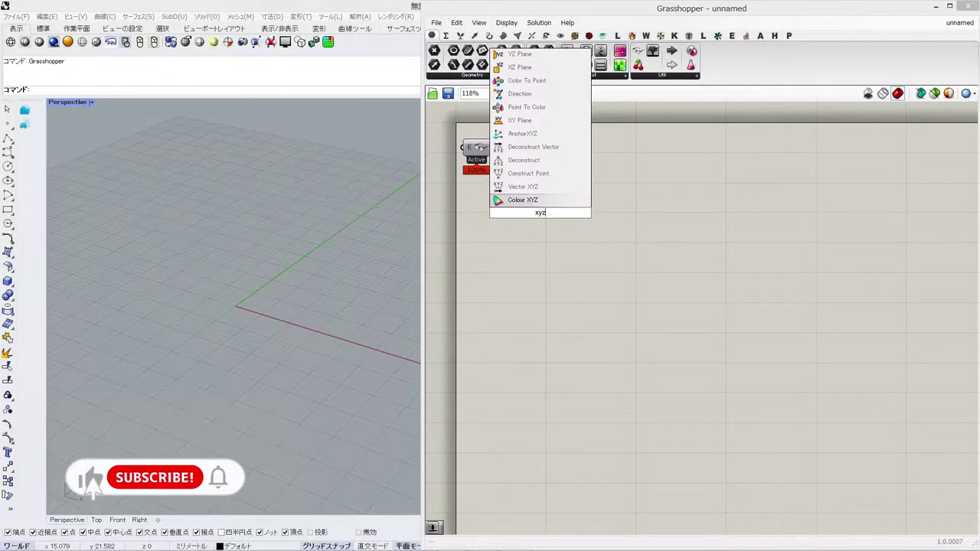
click(542, 174)
drag(551, 215, 608, 220)
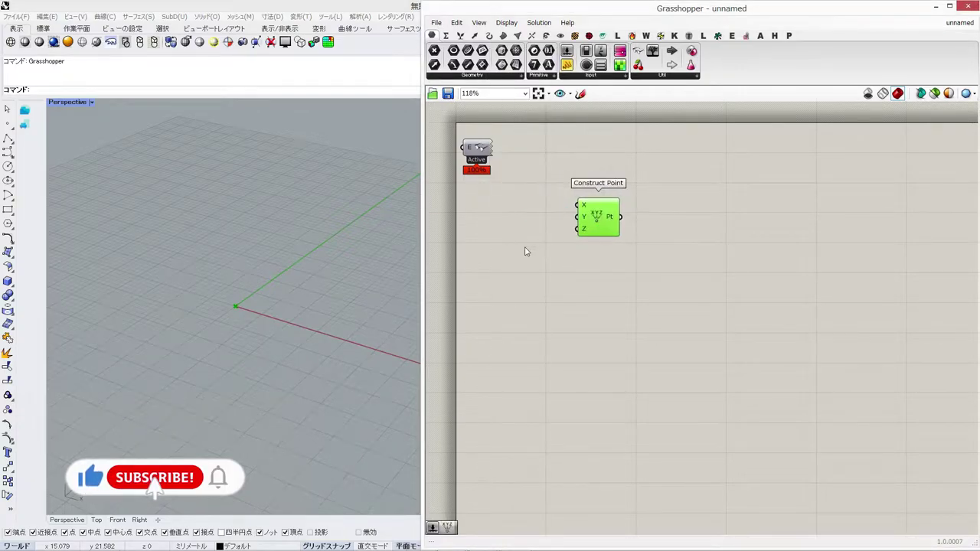
double_click(526, 247)
text(-)
key(Return)
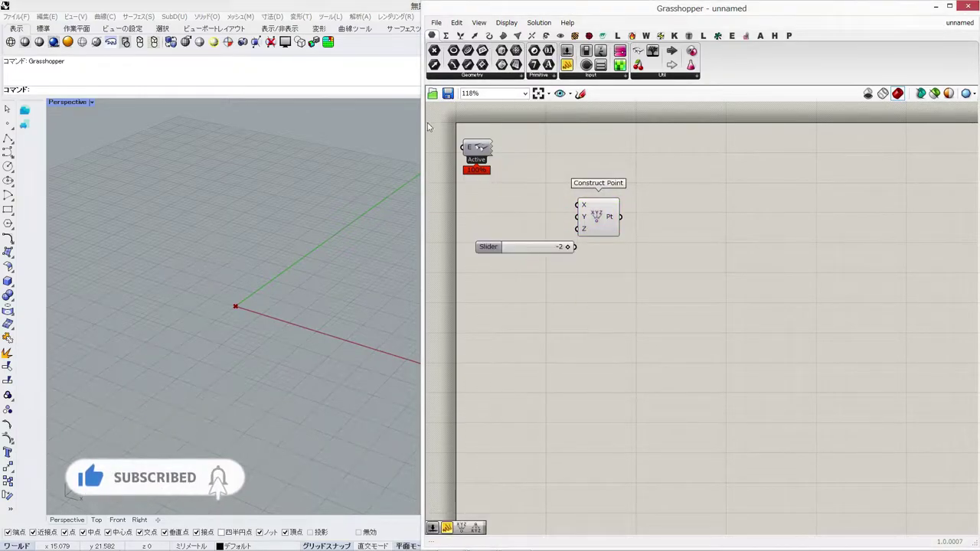
drag(567, 201, 643, 273)
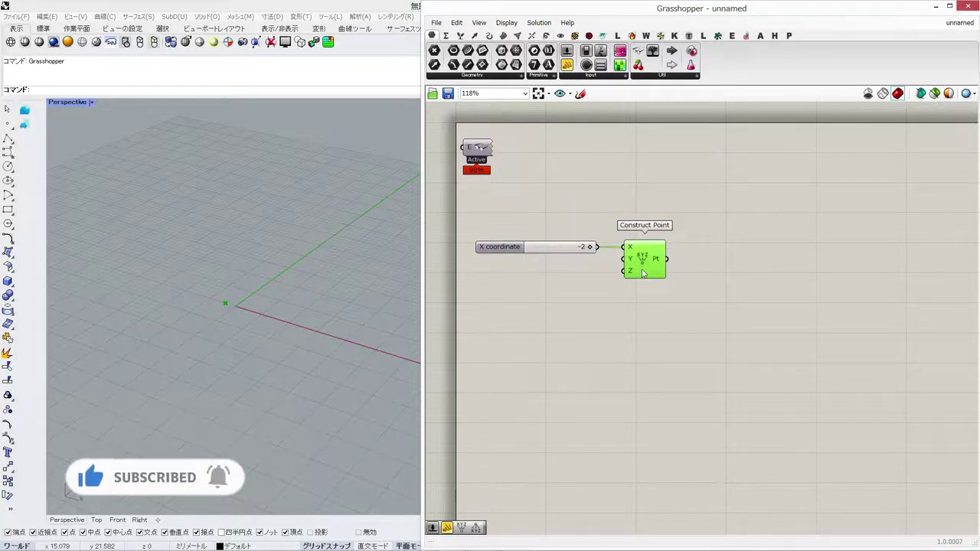
Step: Add a Line SDL component and wire the constructed point into its start input
double_click(735, 281)
text(line)
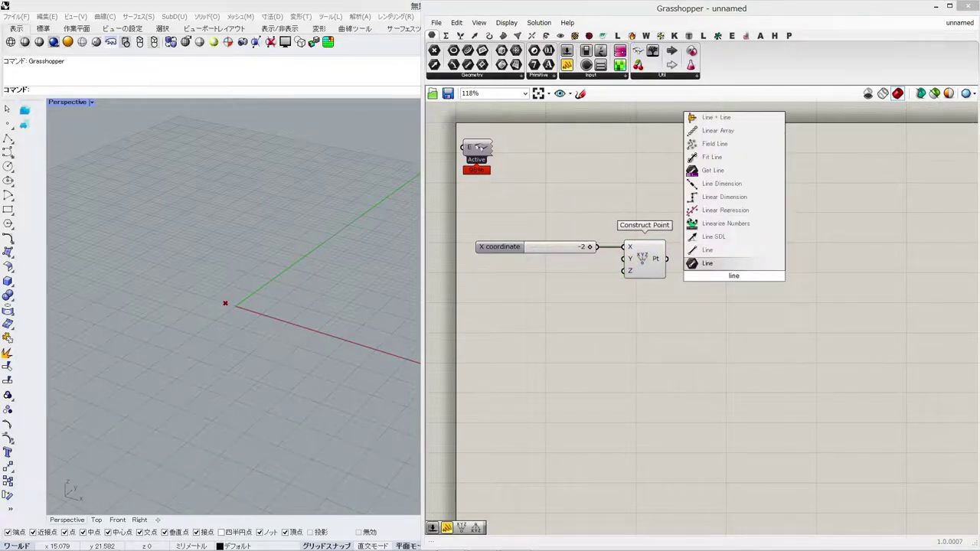
click(744, 238)
drag(668, 260, 761, 269)
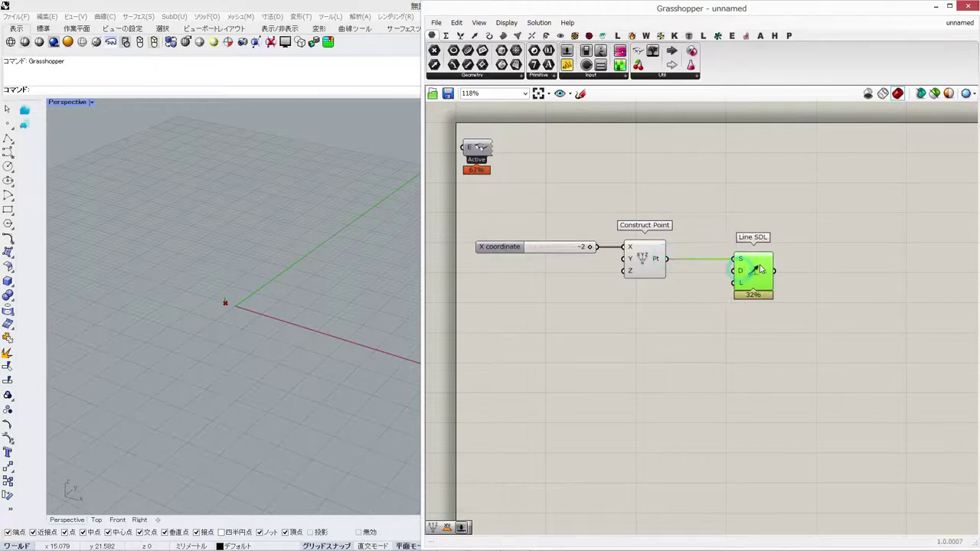
double_click(671, 335)
text(x)
key(Return)
key(Delete)
Step: Add a Unit X vector below the point component and wire it into Line SDL's direction input
double_click(681, 335)
text(x)
click(662, 299)
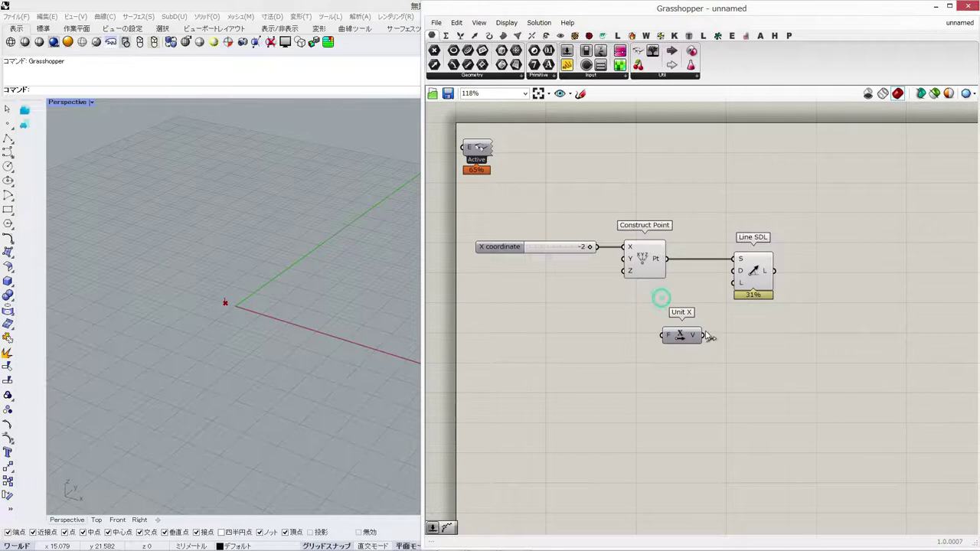
drag(681, 333, 685, 311)
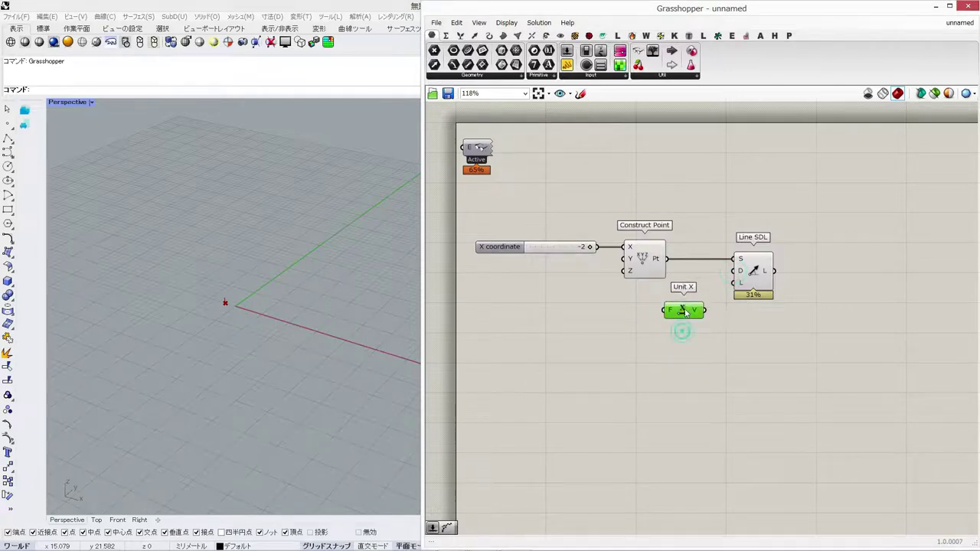
drag(727, 281, 732, 274)
drag(704, 310, 733, 271)
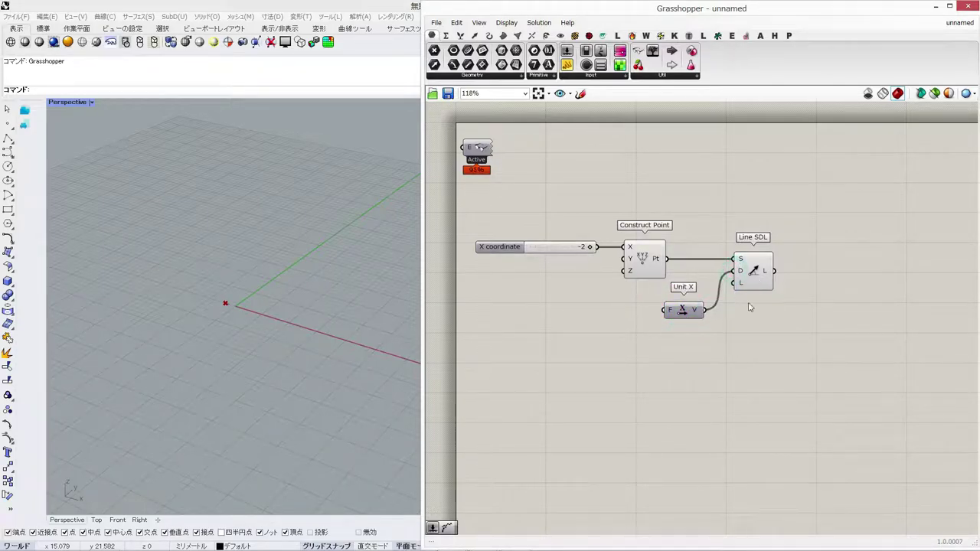
Step: Feed Line SDL's length input from a slider of 50 and line up Unit X beside its direction input
double_click(598, 360)
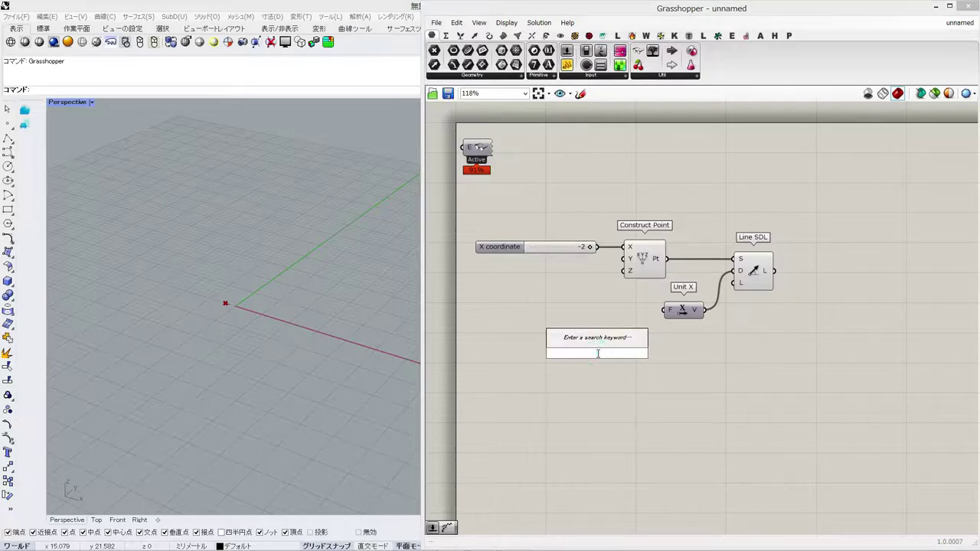
text(50)
key(Return)
drag(706, 300, 733, 284)
drag(684, 313, 699, 275)
right_drag(213, 291, 352, 332)
click(756, 271)
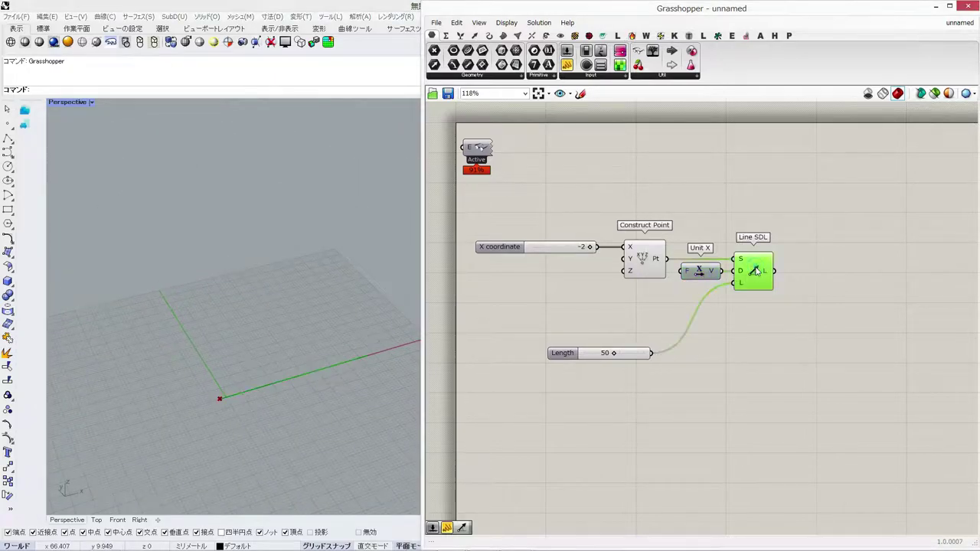
right_drag(369, 262, 329, 360)
scroll(357, 273, up, 3)
click(614, 309)
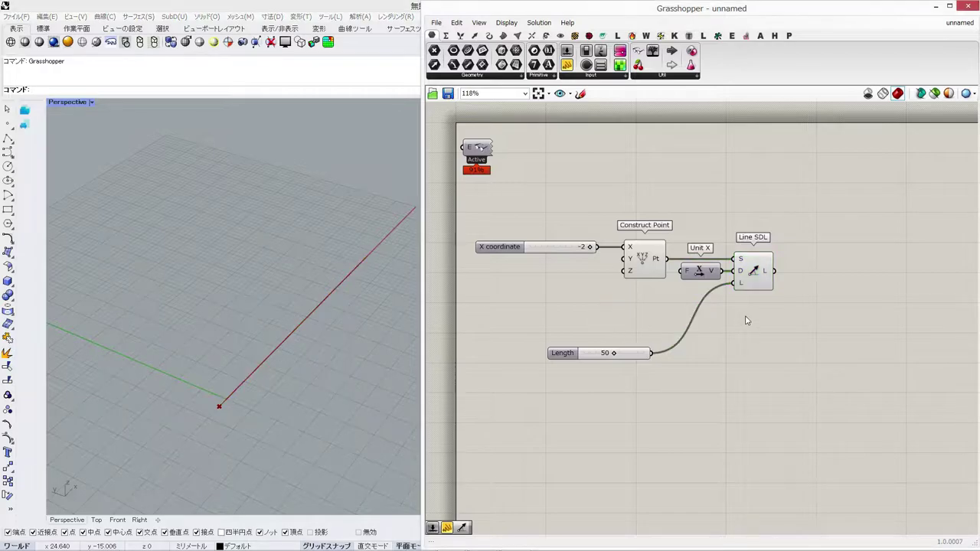
Step: Add a Linear Array component after Line SDL and wire the line into its geometry input
double_click(754, 332)
text(line)
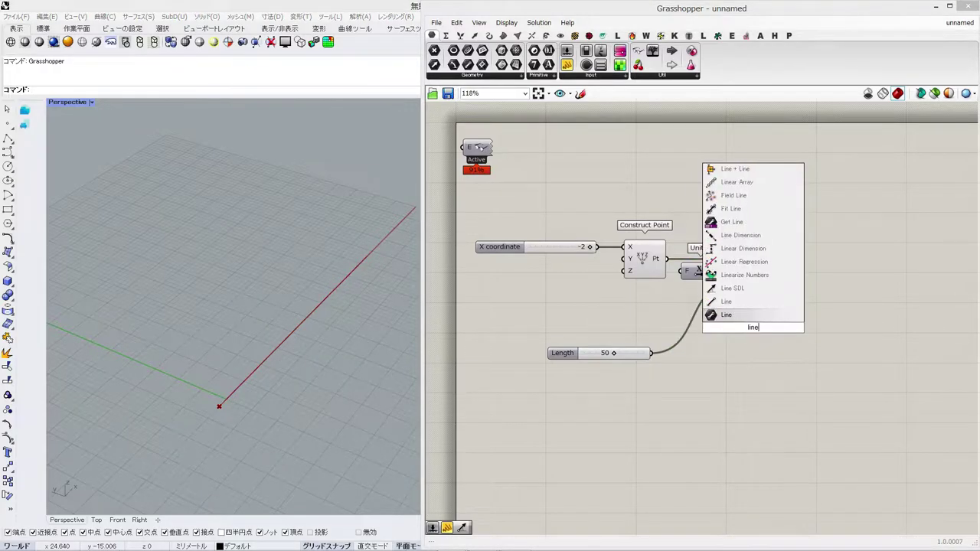
click(736, 181)
drag(754, 319, 809, 269)
drag(827, 280, 842, 284)
Step: Add a Unit Z vector and wire it into Linear Array's direction input
double_click(778, 351)
text(z)
key(Return)
drag(777, 352, 781, 330)
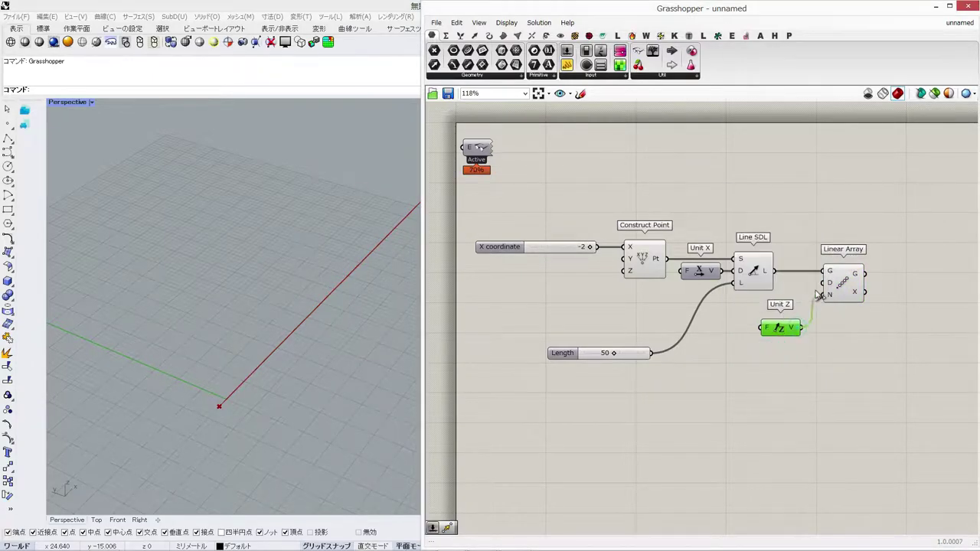
drag(817, 295, 823, 284)
drag(783, 334, 761, 330)
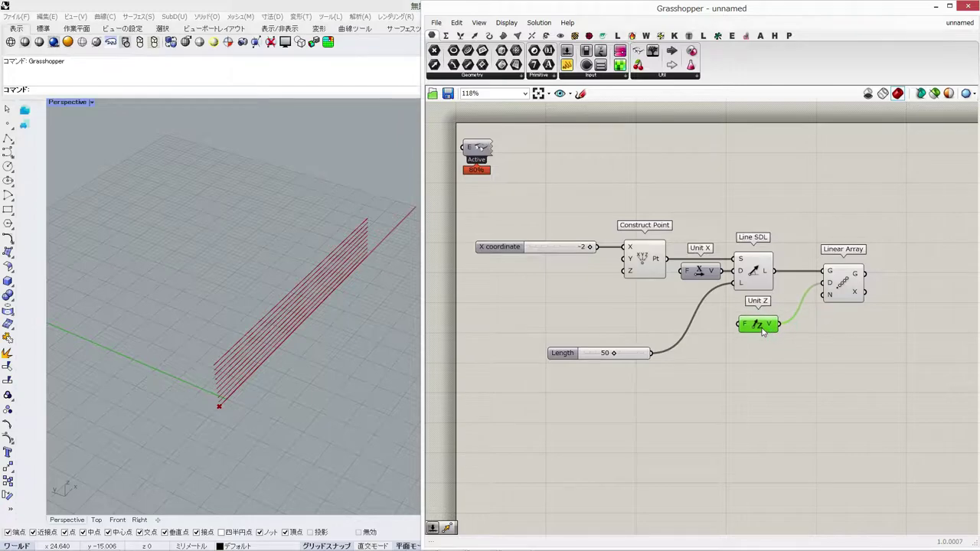
Step: Add a 0.2 slider as Unit Z's factor and tidy it beneath the length slider
double_click(719, 374)
text(0.2)
key(Return)
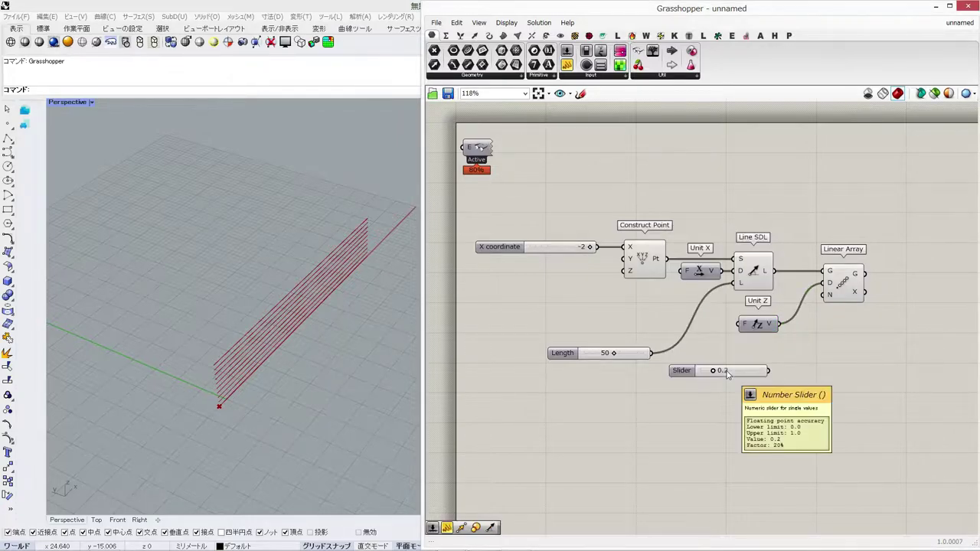
drag(621, 353, 670, 295)
drag(741, 370, 669, 326)
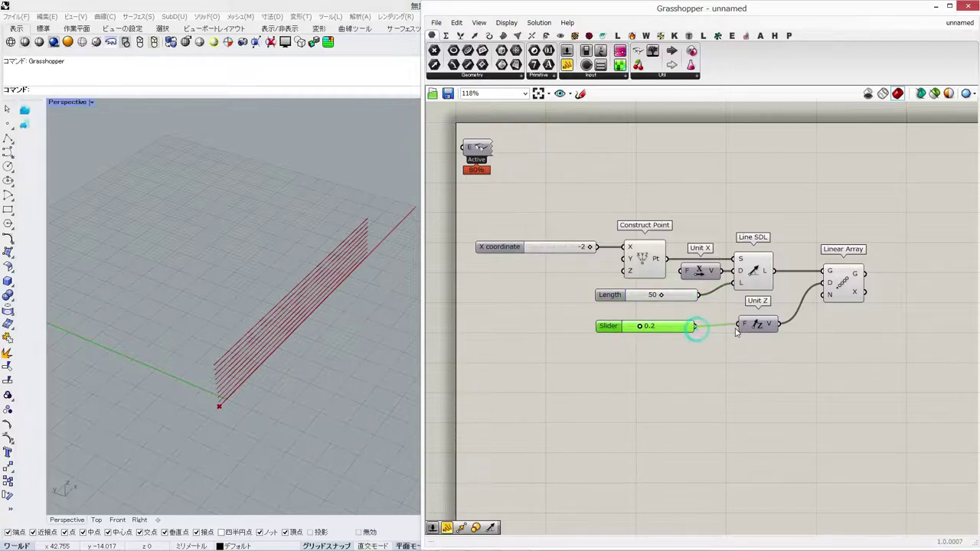
drag(736, 331, 740, 324)
scroll(298, 367, up, 4)
right_drag(231, 355, 276, 351)
Step: Feed Linear Array's count input from a slider of 20 and insert a Relay on that wire
double_click(719, 350)
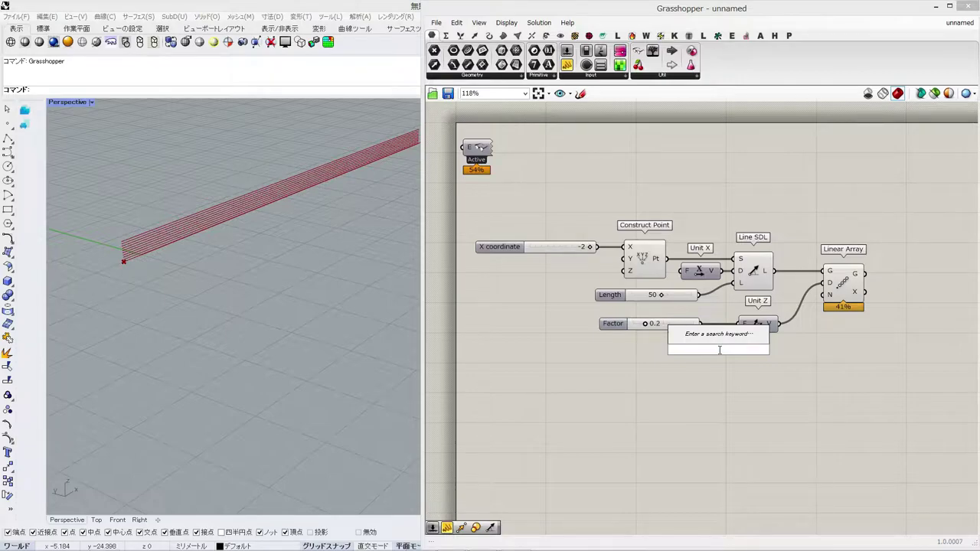
text(20)
key(Return)
drag(752, 352, 707, 367)
drag(804, 352, 823, 297)
double_click(751, 343)
drag(751, 343, 804, 369)
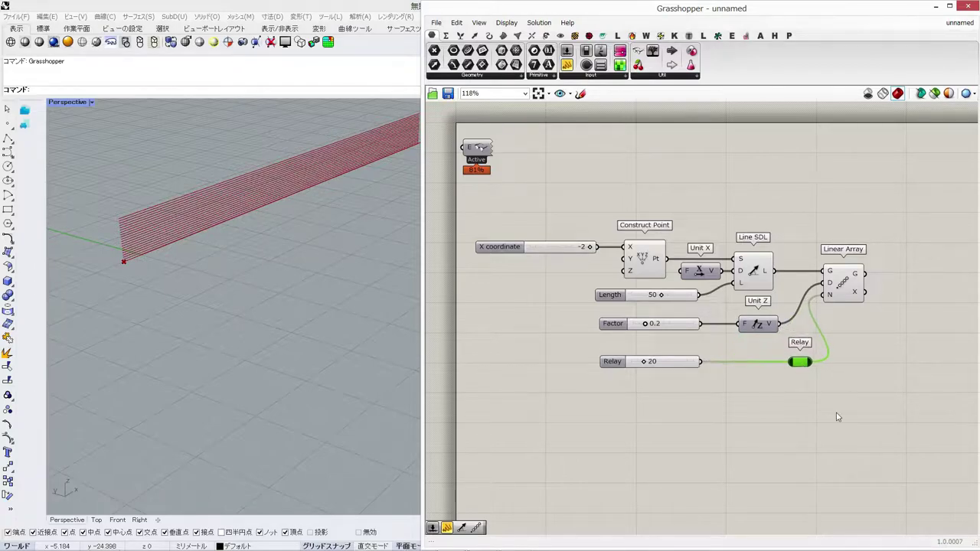
Step: Group all the line array components, from the X coordinate slider through Linear Array and the Relay
drag(864, 415, 564, 233)
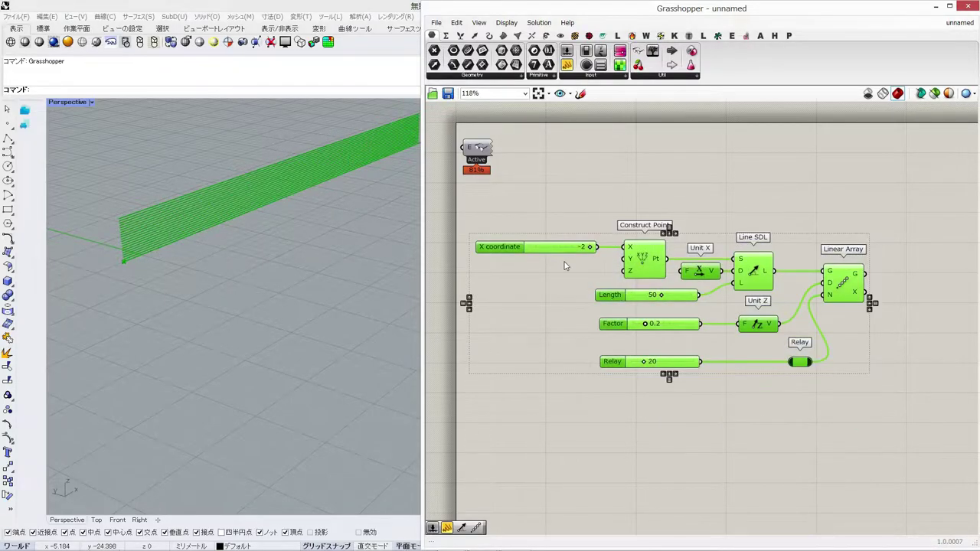
key(ctrl+g)
click(733, 453)
right_drag(914, 351, 873, 346)
right_drag(310, 257, 254, 280)
scroll(253, 281, down, 1)
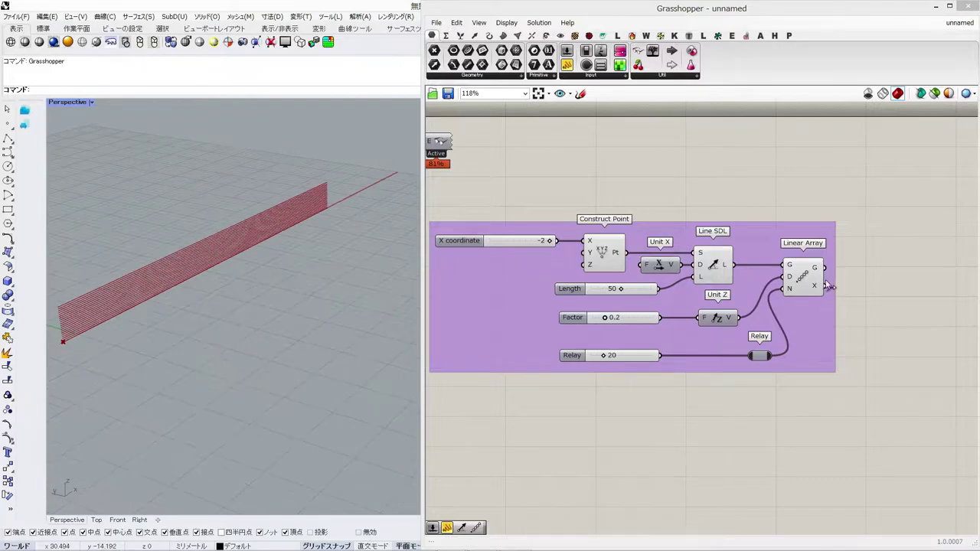
Step: Turn off the preview of the Construct Point and Line SDL components inside the group
click(815, 274)
drag(744, 206, 591, 360)
middle_click(590, 361)
click(617, 335)
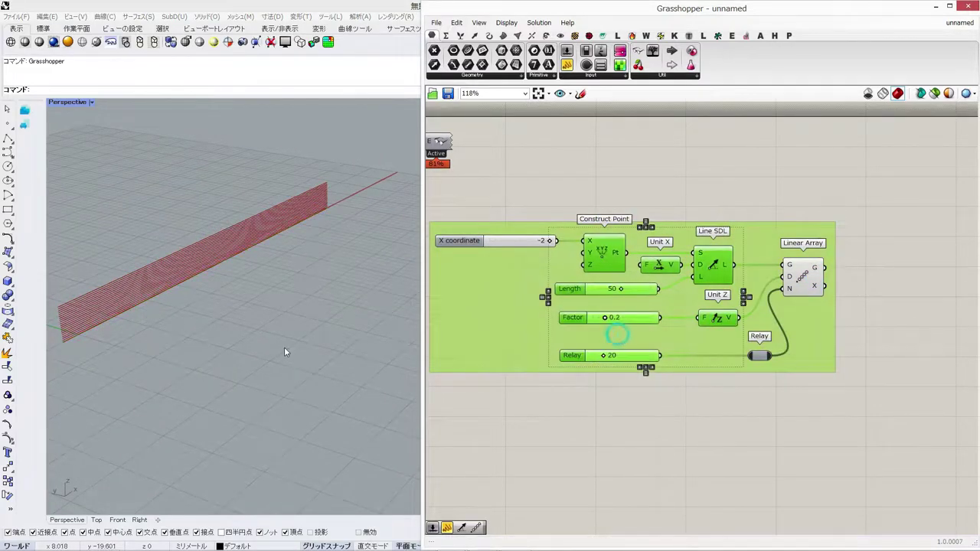
right_drag(284, 347, 358, 337)
click(841, 393)
Step: Add an in-plane Rotate component and place it on the empty canvas beyond the group
double_click(882, 360)
text(rotate)
key(Up)
key(Down)
key(Return)
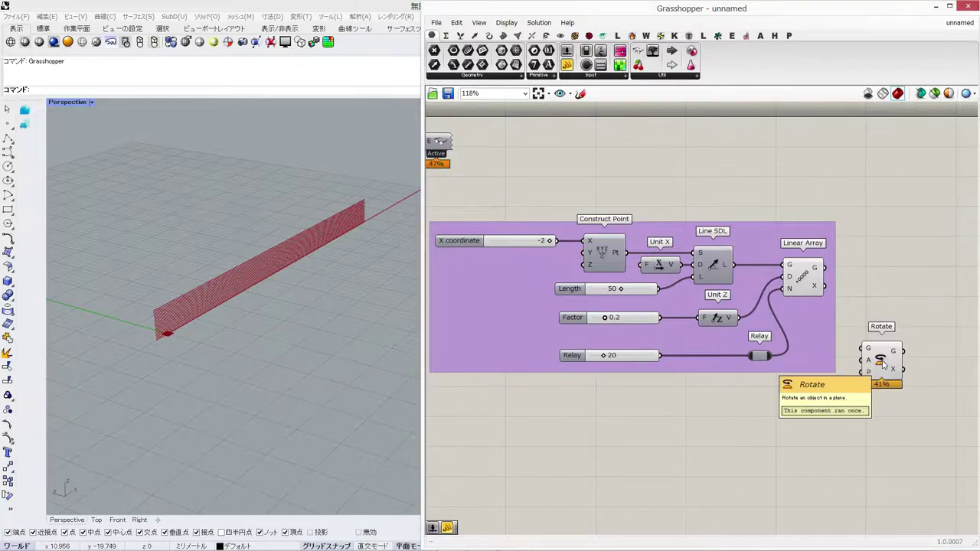
right_drag(843, 307, 704, 308)
drag(751, 350, 867, 278)
Step: Wire Linear Array's geometry into Rotate and supply its plane input from a new Construct Point at the default origin
double_click(771, 197)
text(xyz)
key(Up)
key(Up)
key(Return)
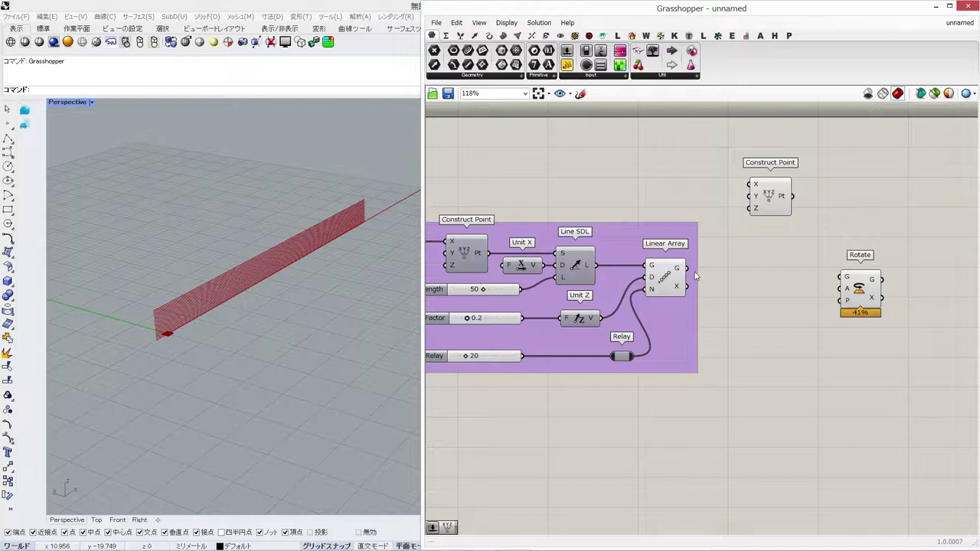
drag(861, 288, 932, 279)
mouse_move(797, 193)
mouse_down()
mouse_move(840, 265)
mouse_move(913, 303)
mouse_up()
right_drag(289, 320, 247, 308)
scroll(271, 360, down, 5)
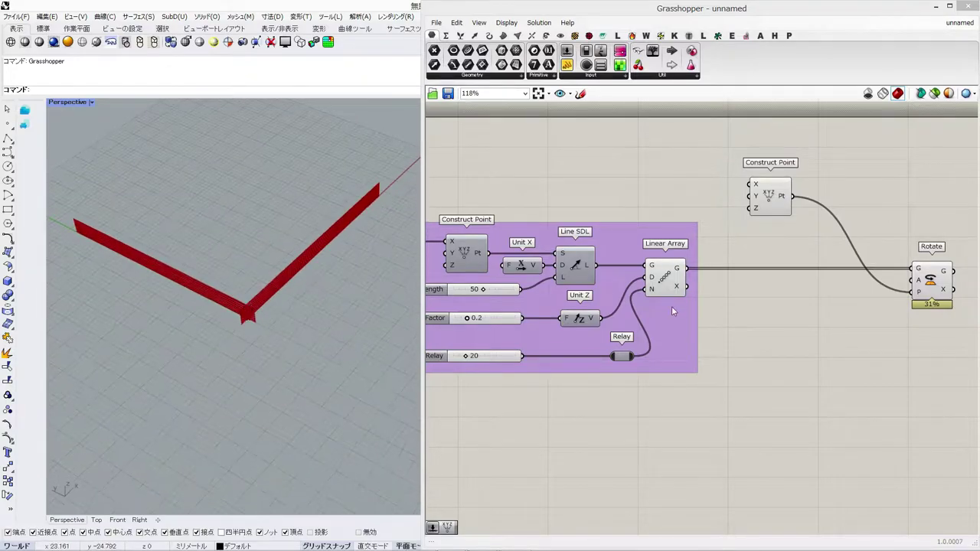
Step: Add a Division component with a slider of 180 as A and the Relay's count as B
right_drag(844, 350, 814, 335)
double_click(814, 336)
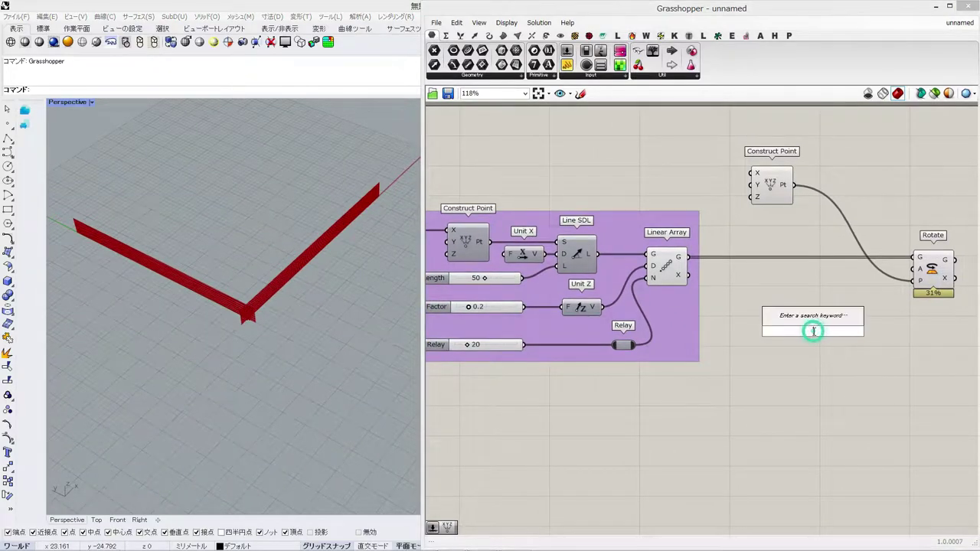
text(/)
key(Return)
double_click(752, 391)
text(0.)
key(Return)
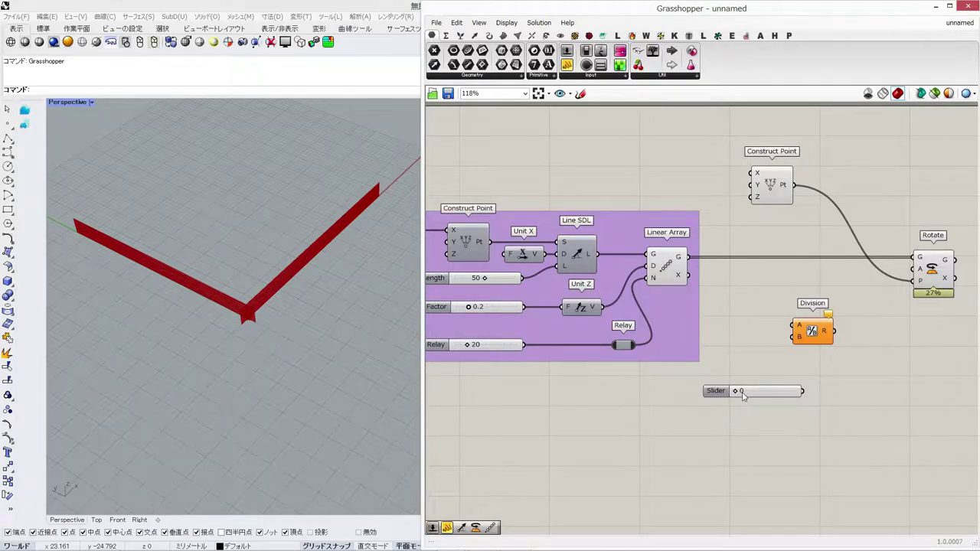
drag(812, 331, 817, 411)
right_drag(873, 361, 816, 363)
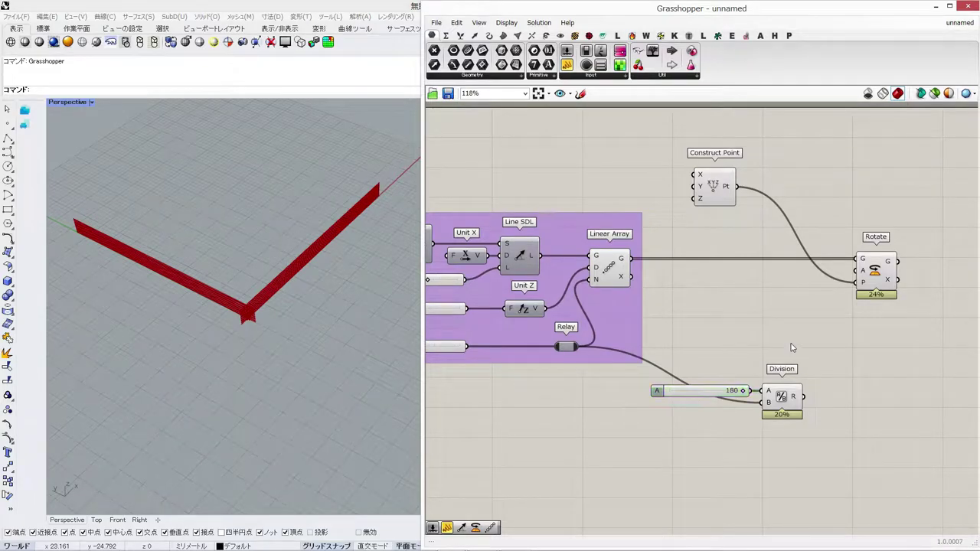
Step: Add a Series component with Division's result as start and step, and the Relay as count
double_click(793, 347)
text(ser)
click(793, 331)
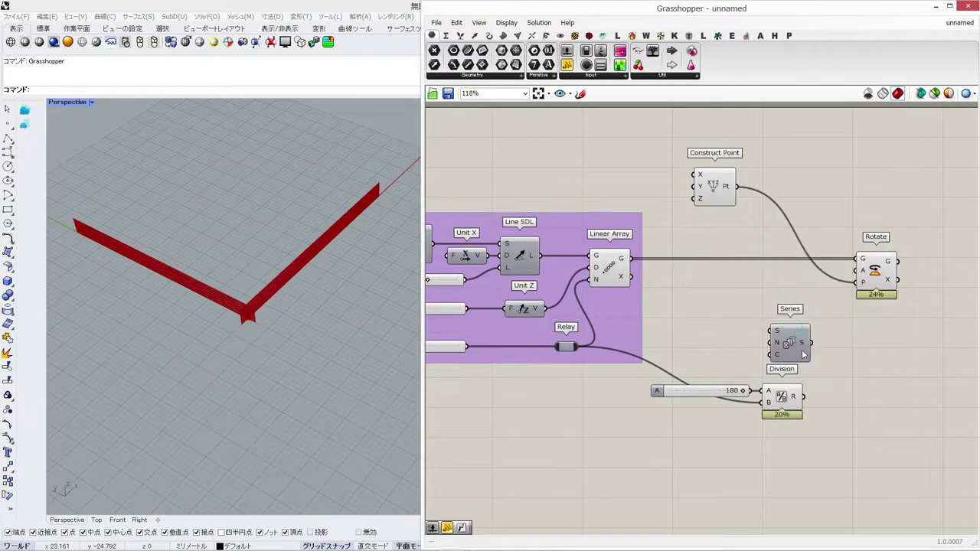
drag(862, 360, 852, 417)
drag(776, 360, 773, 326)
drag(857, 424, 848, 382)
drag(777, 387, 840, 385)
drag(786, 333, 784, 346)
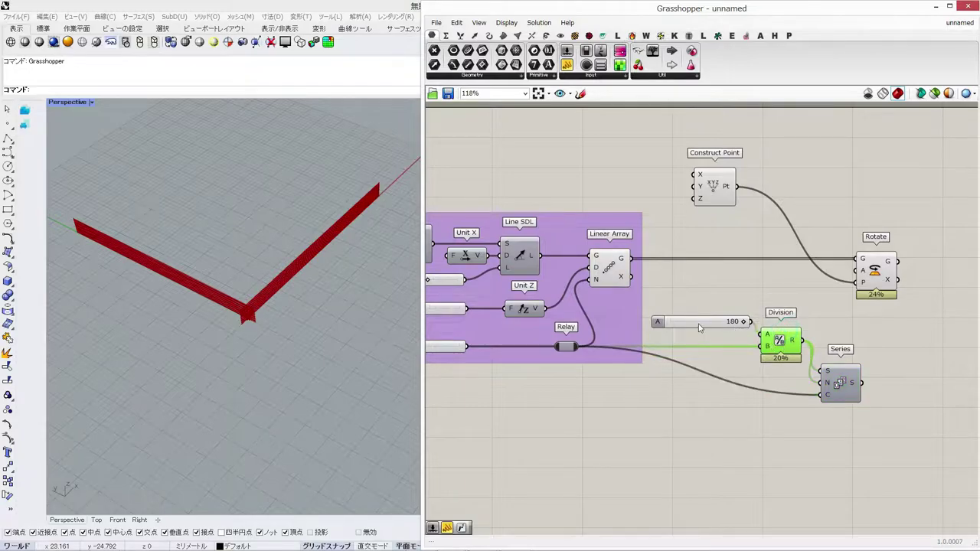
Step: Convert the Series output with a Radians component and wire it into Rotate's angle input
drag(875, 276, 908, 277)
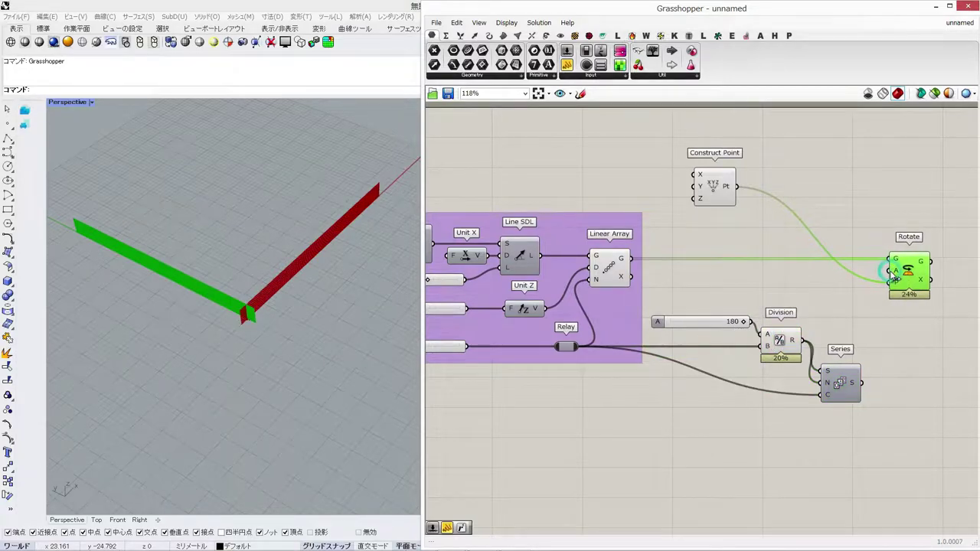
double_click(868, 333)
text(rad)
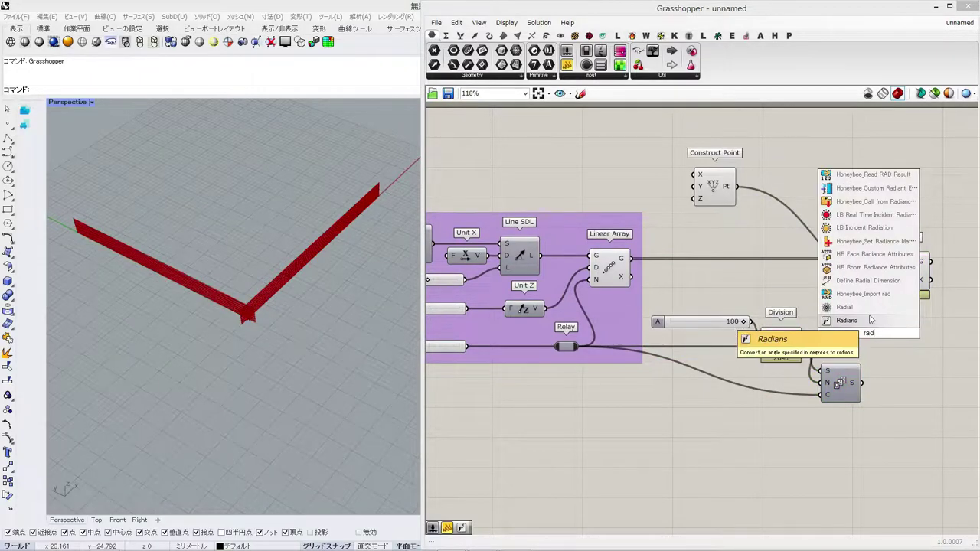
click(870, 321)
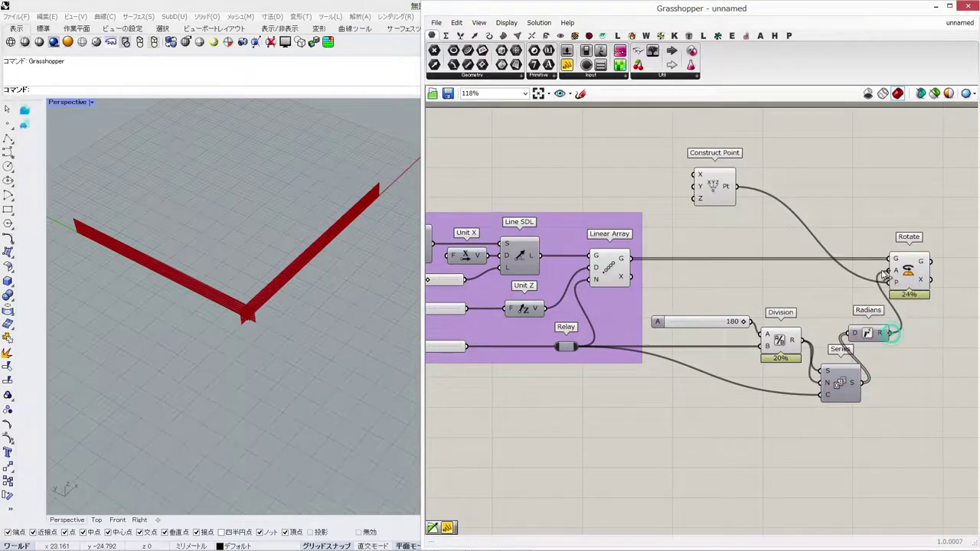
drag(884, 274, 891, 271)
Step: Shift the rotation-centre Construct Point away from the group and hide Linear Array's preview
right_drag(624, 281, 728, 286)
drag(817, 197, 872, 200)
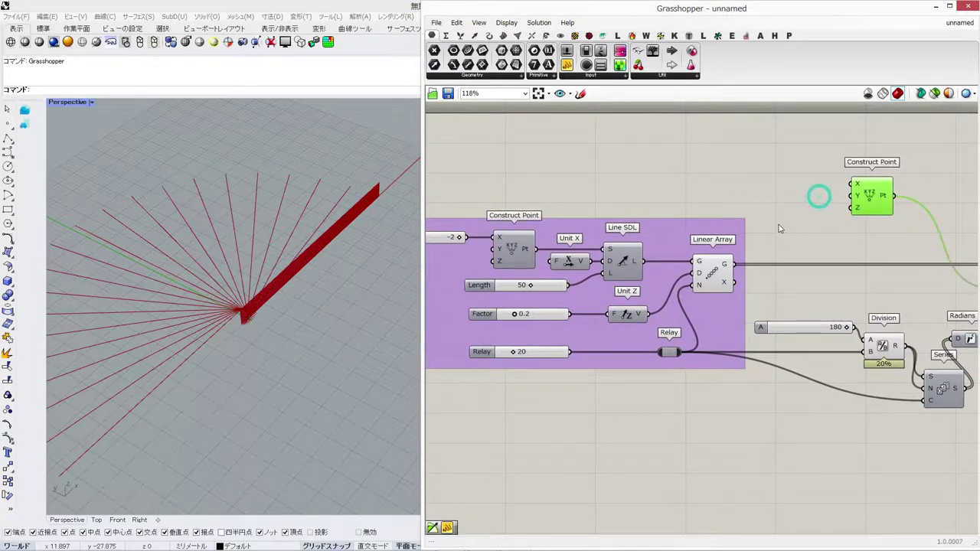
click(709, 277)
key(ctrl+q)
Step: Set the slider feeding Division's A input to 170
shift+right_drag(303, 325, 332, 352)
mouse_move(847, 328)
mouse_down()
mouse_move(798, 328)
mouse_move(837, 328)
mouse_up()
double_click(826, 326)
text(170)
key(Return)
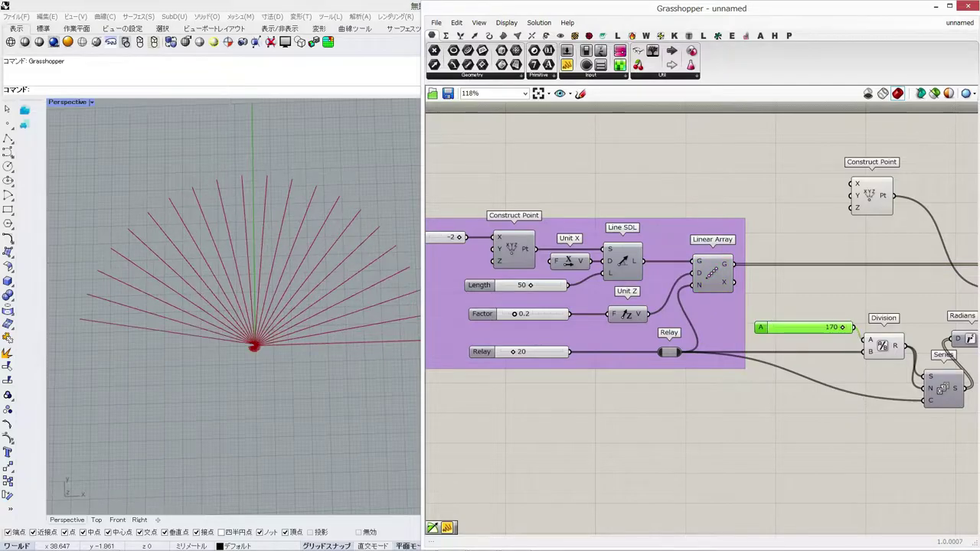
Step: Group the rotation-centre Construct Point, Rotate, Division, Series and Radians components together with the 170 slider
right_drag(173, 225, 272, 341)
right_drag(778, 272, 696, 276)
drag(944, 409, 741, 205)
key(ctrl+g)
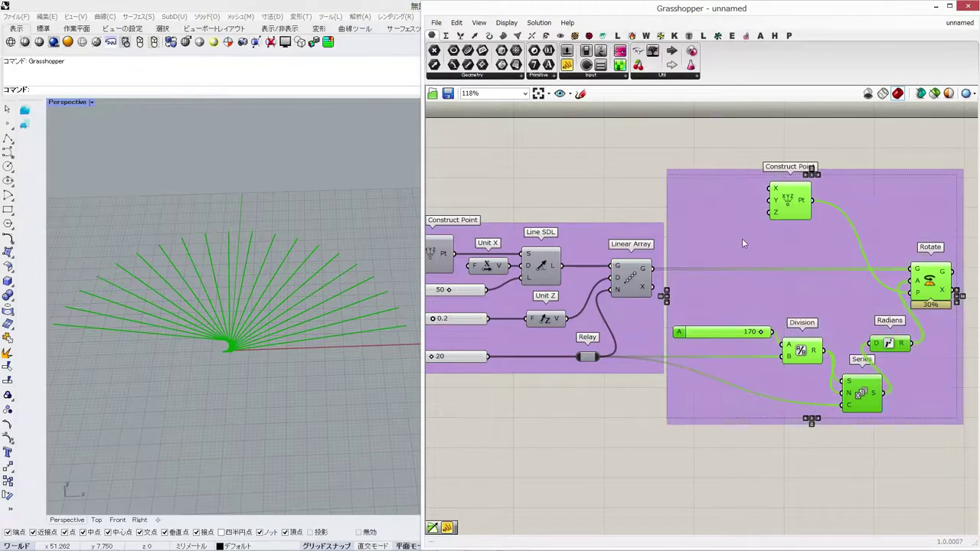
Step: Tidy the rotation group by moving its Construct Point closer to the Rotate component
click(739, 414)
drag(732, 343, 761, 346)
drag(801, 306, 800, 300)
right_drag(831, 309, 690, 307)
click(882, 321)
drag(816, 277, 820, 279)
click(677, 209)
drag(677, 209, 730, 253)
click(840, 396)
click(944, 354)
Step: Add a Shatter component beyond the rotation group and feed its curve input from Rotate's geometry output
right_drag(948, 337, 840, 336)
double_click(882, 310)
text(dhstt)
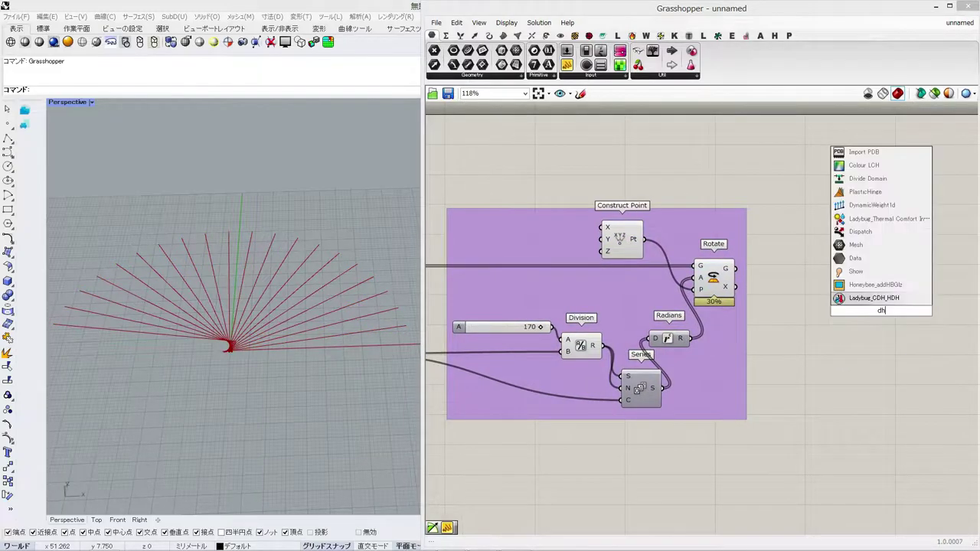
key(BackSpace)
key(BackSpace)
key(BackSpace)
key(BackSpace)
key(BackSpace)
text(sha)
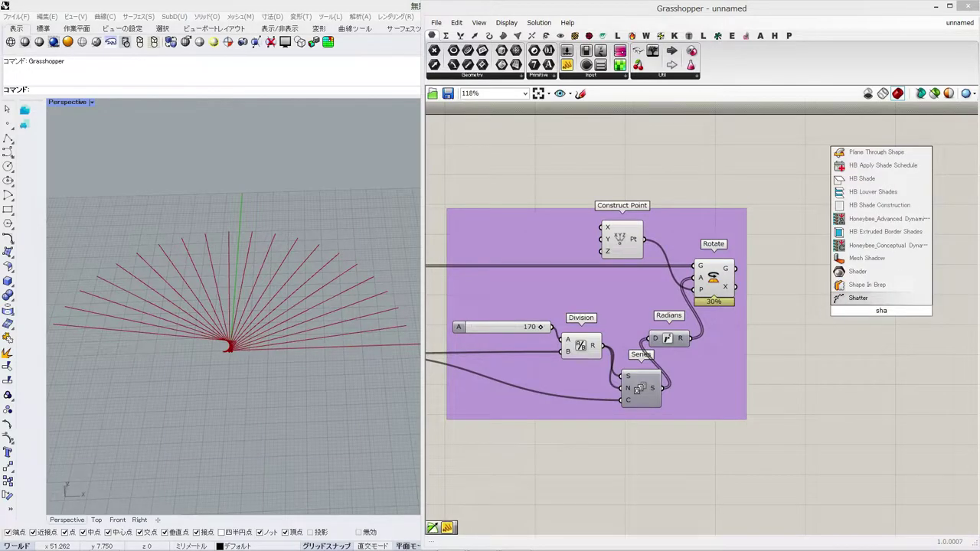
key(Return)
drag(863, 308, 865, 307)
drag(880, 304, 879, 268)
Step: Add a number slider set to 0.3 and wire it into Shatter's t input
double_click(775, 339)
text(2)
key(Return)
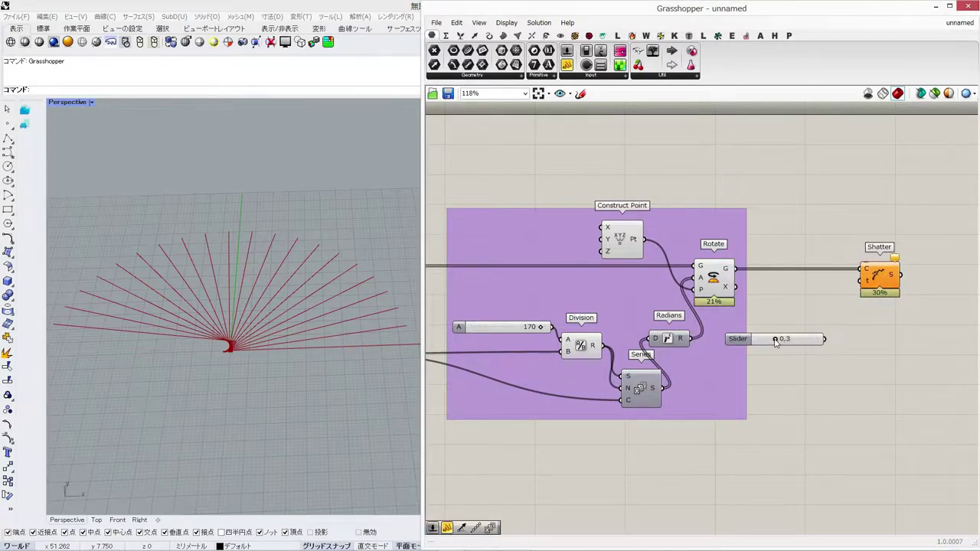
drag(810, 341, 862, 280)
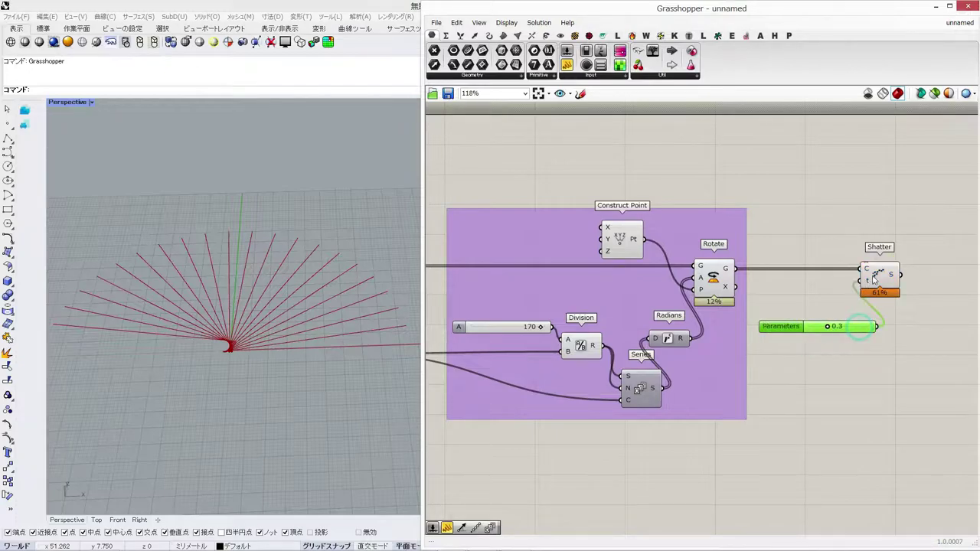
click(927, 313)
Step: Add a List Item component after Shatter and wire Shatter's segments into its list input
right_drag(935, 308, 853, 303)
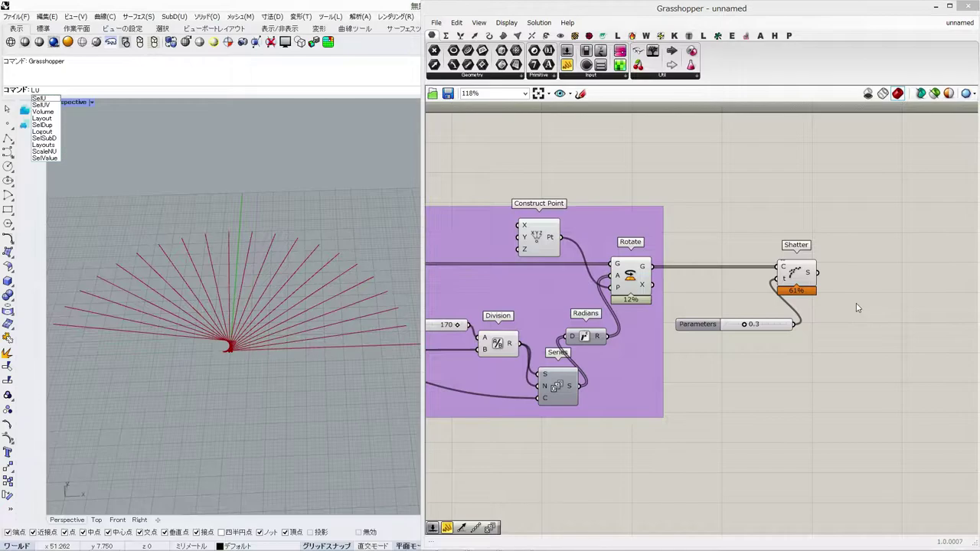
double_click(843, 213)
text(list it)
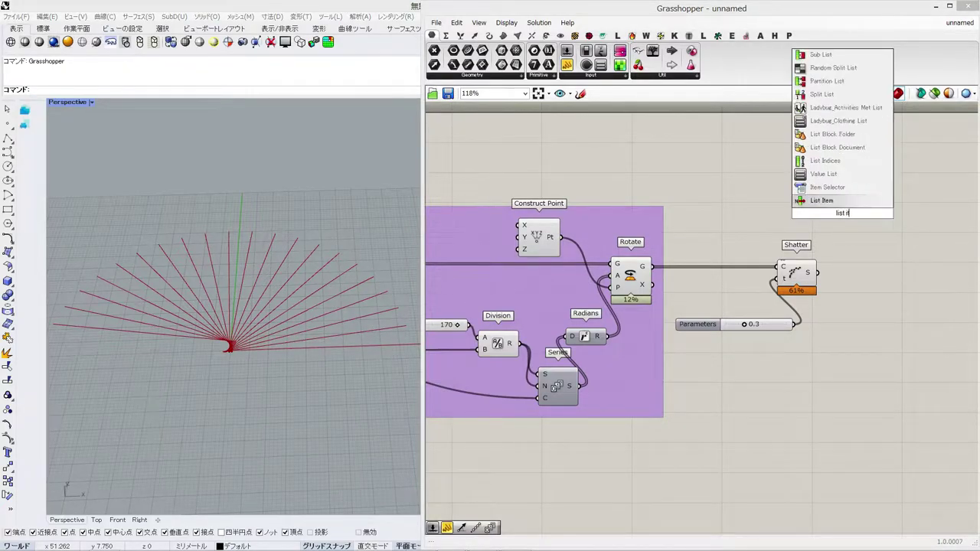
key(Return)
click(847, 226)
drag(847, 226, 886, 287)
drag(819, 273, 888, 287)
Step: Add a slider set to 1, wire it into List Item's index, and check the selected line segments
double_click(779, 267)
click(777, 214)
double_click(777, 215)
text(1)
key(Return)
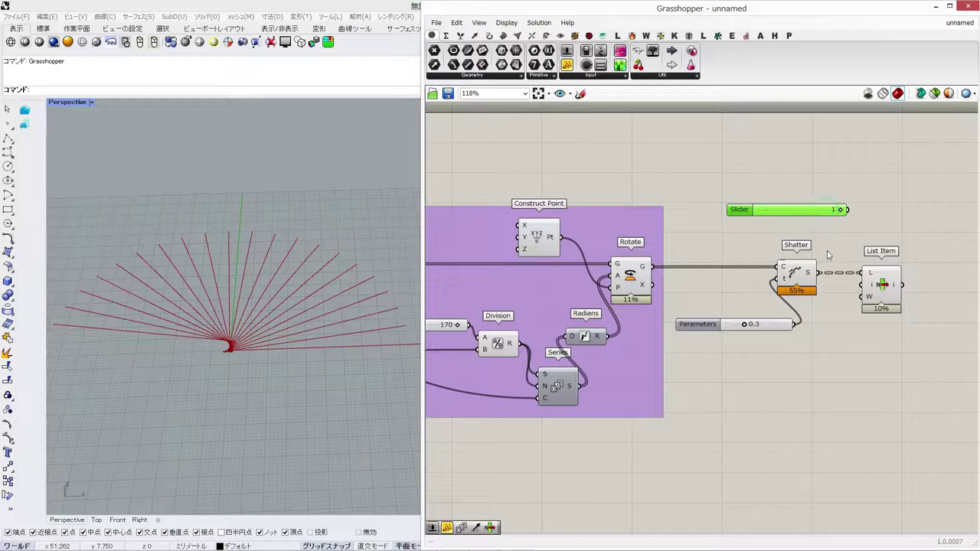
click(879, 288)
right_drag(327, 360, 273, 386)
scroll(250, 359, up, 3)
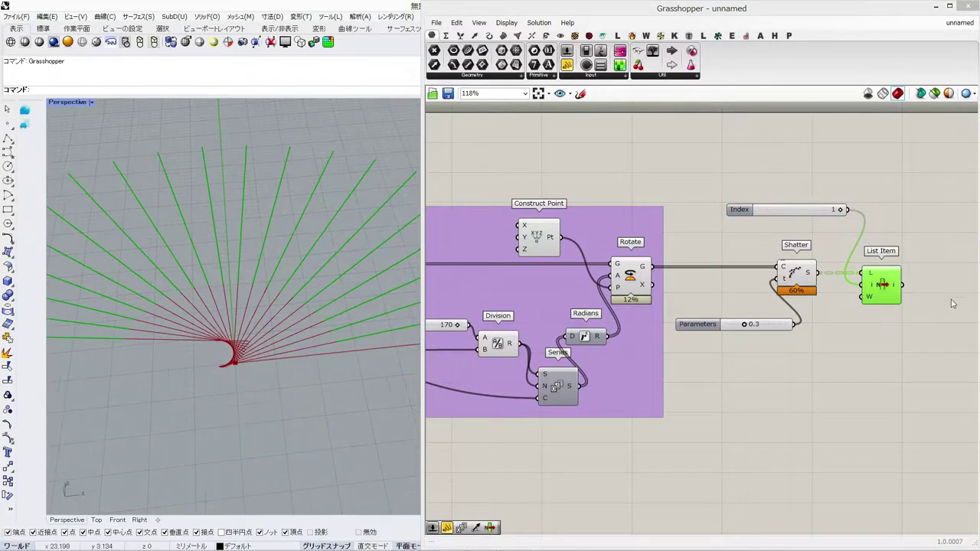
Step: Add the Offset Curve component with D and B distance inputs and feed its C input from List Item
right_drag(883, 354, 812, 362)
double_click(814, 358)
text(offs)
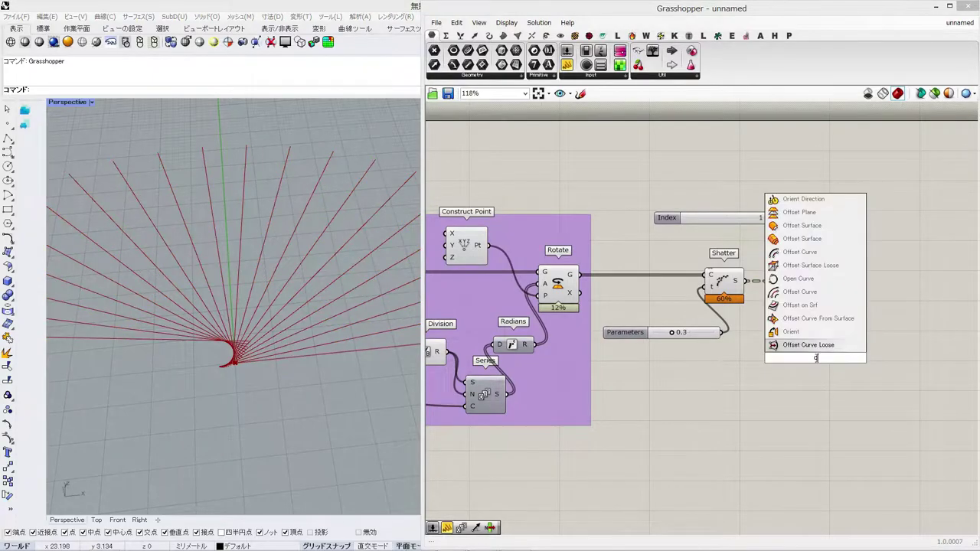
text(e)
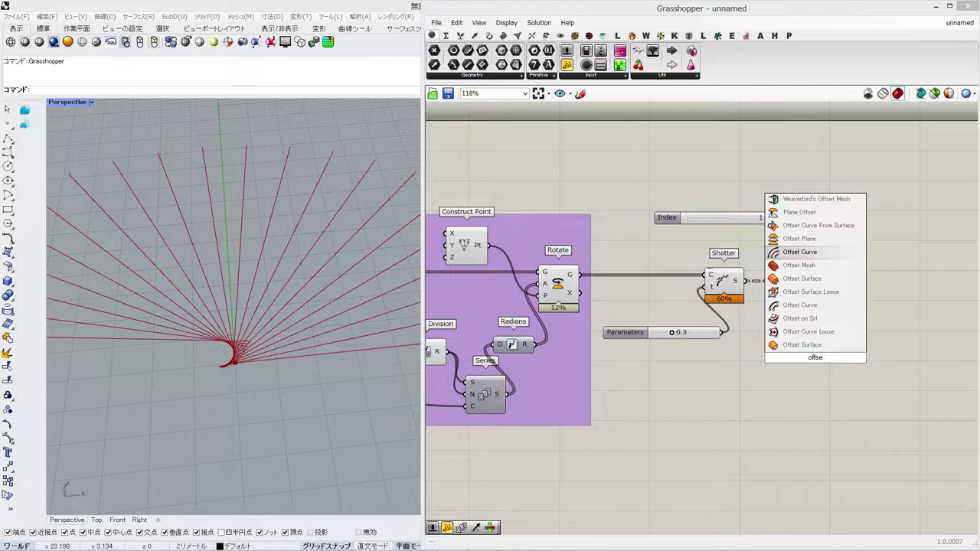
key(Return)
right_drag(814, 358, 719, 355)
drag(720, 337, 792, 313)
drag(809, 323, 806, 335)
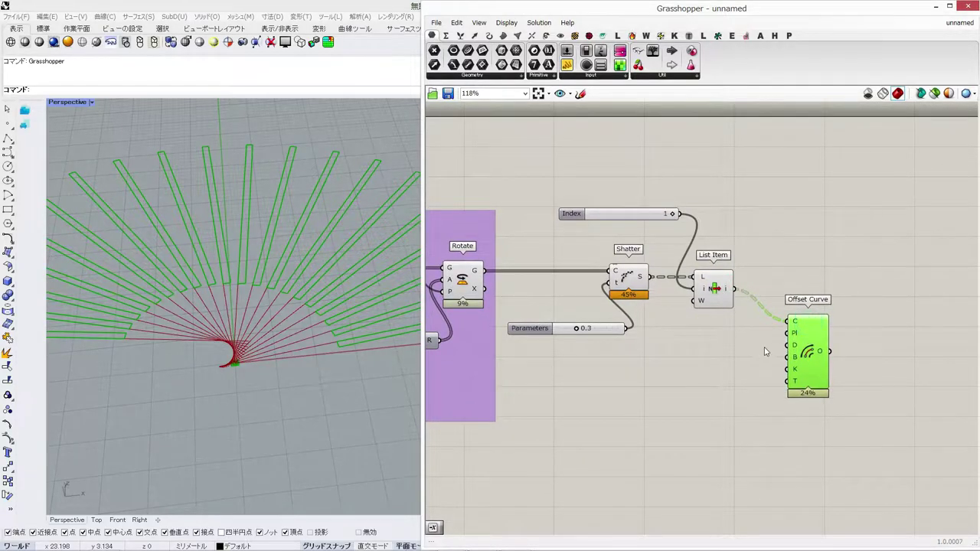
Step: Add a slider set to 1 and wire it into Offset Curve's D input
right_drag(704, 363, 724, 363)
double_click(725, 363)
text(11)
key(Return)
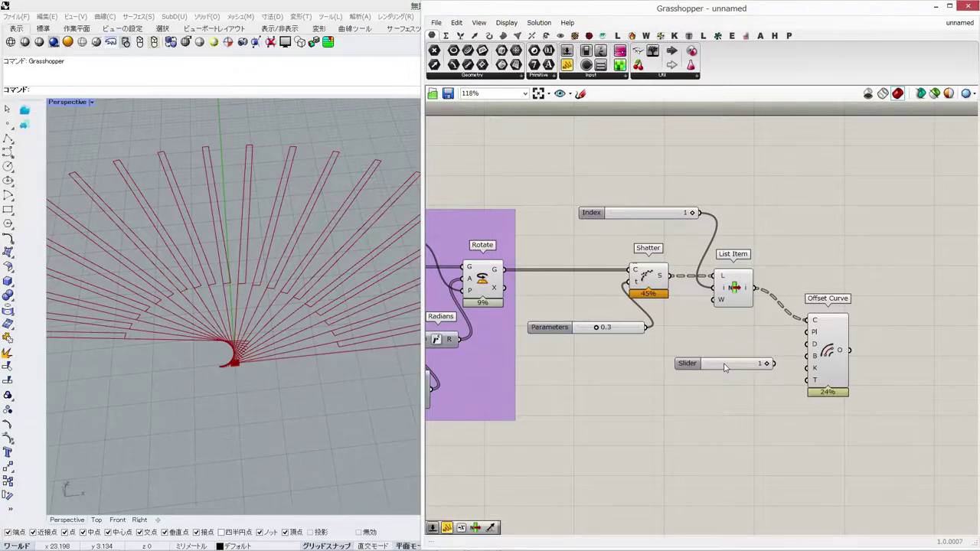
drag(808, 344, 737, 342)
Step: Add a Negative component fed by the distance slider and wire its result into Offset Curve's B input
double_click(741, 380)
text(neg)
key(Return)
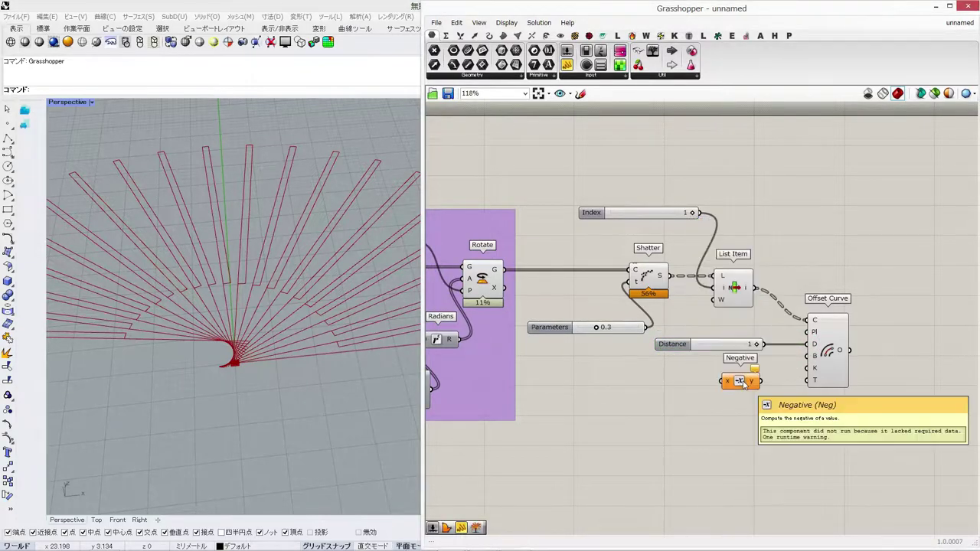
drag(747, 383, 769, 378)
drag(787, 381, 807, 356)
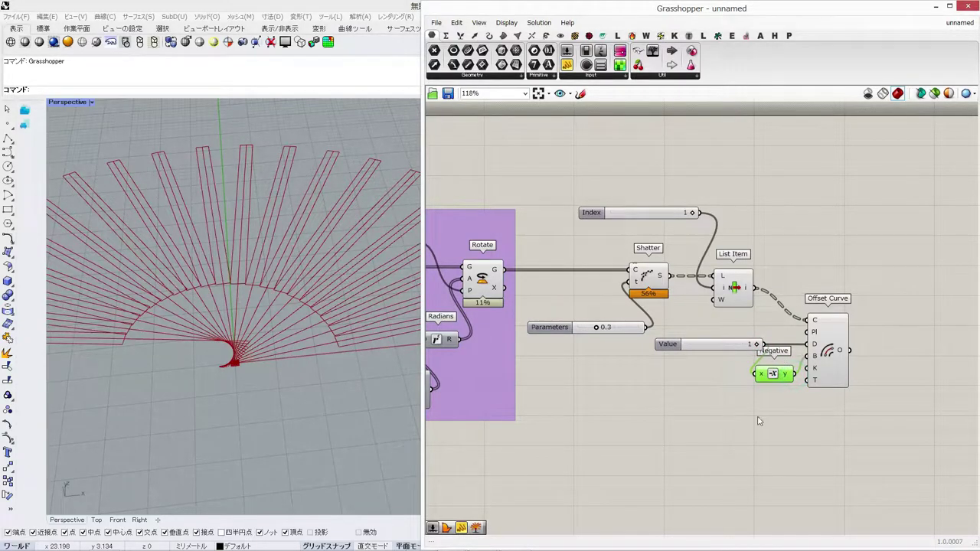
click(758, 416)
Step: Hide the previews of Shatter and List Item and check the offset outlines on the fan
right_drag(753, 248, 778, 249)
drag(776, 232, 669, 288)
middle_click(668, 272)
click(698, 243)
click(762, 233)
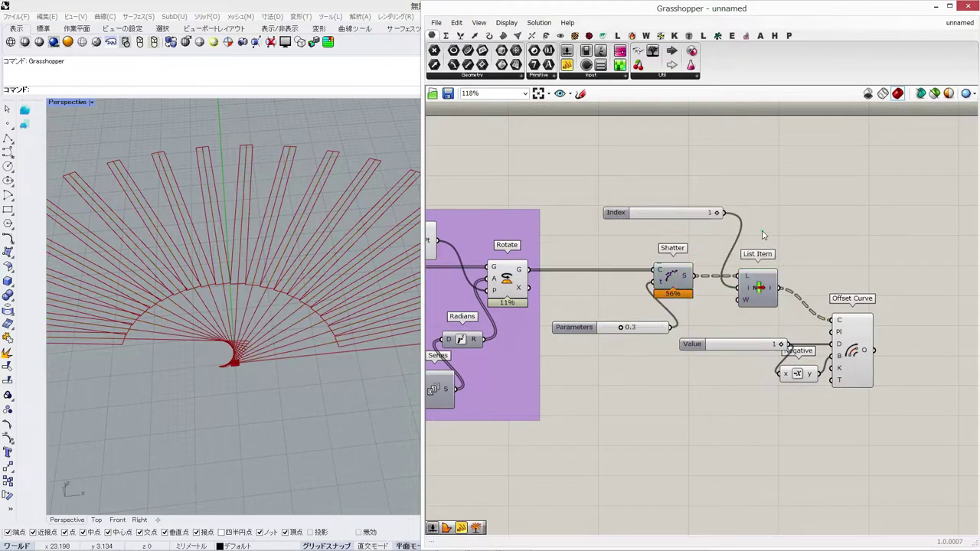
click(845, 351)
scroll(298, 337, down, 4)
right_drag(309, 333, 391, 388)
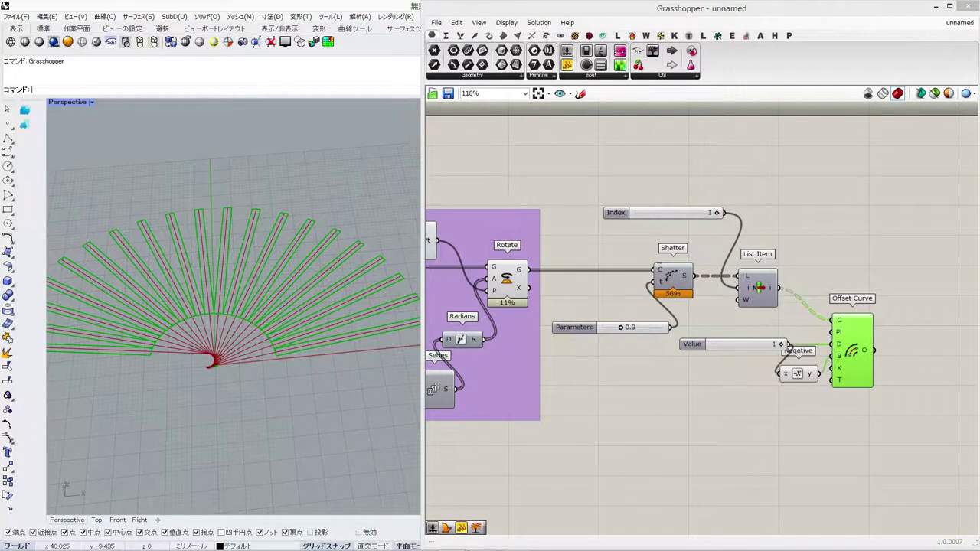
Step: Group the Shatter, List Item, Negative and Offset Curve components with their sliders
right_drag(803, 281, 715, 254)
click(833, 261)
drag(787, 392, 670, 327)
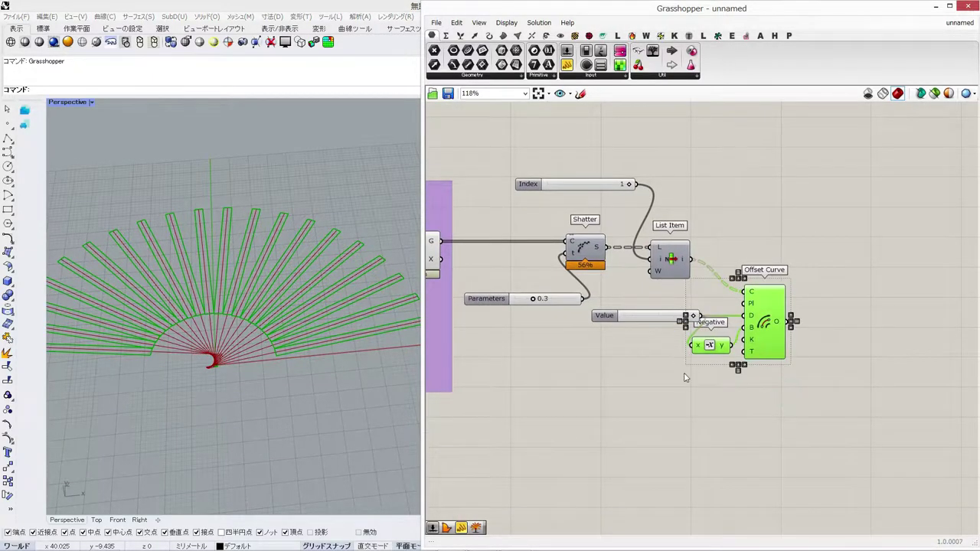
click(683, 410)
right_drag(654, 390, 783, 375)
scroll(783, 375, down, 2)
drag(899, 427, 713, 220)
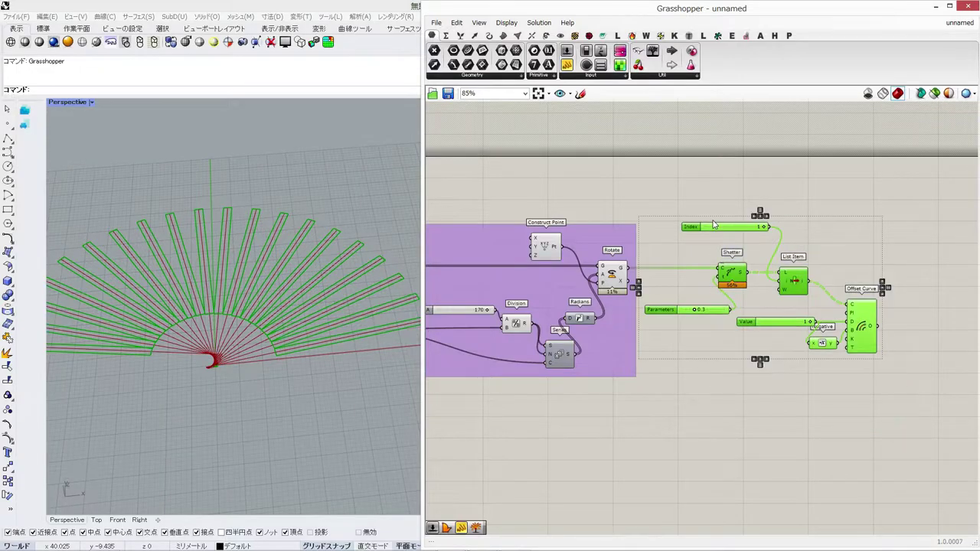
key(ctrl+g)
click(757, 350)
right_drag(838, 367, 731, 361)
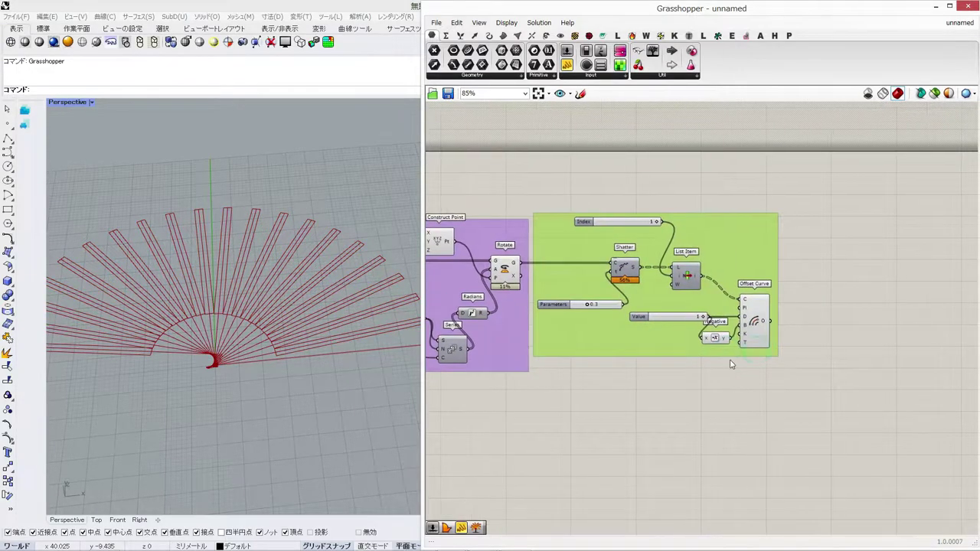
Step: Add an Explode component beside the new group and feed it the Offset Curve output
double_click(792, 345)
text(explo)
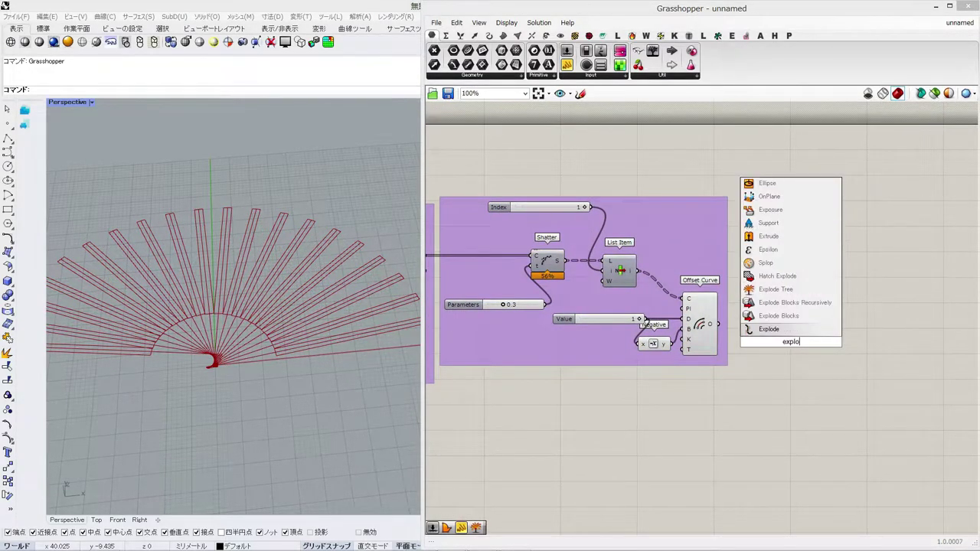
key(Return)
drag(771, 344, 771, 347)
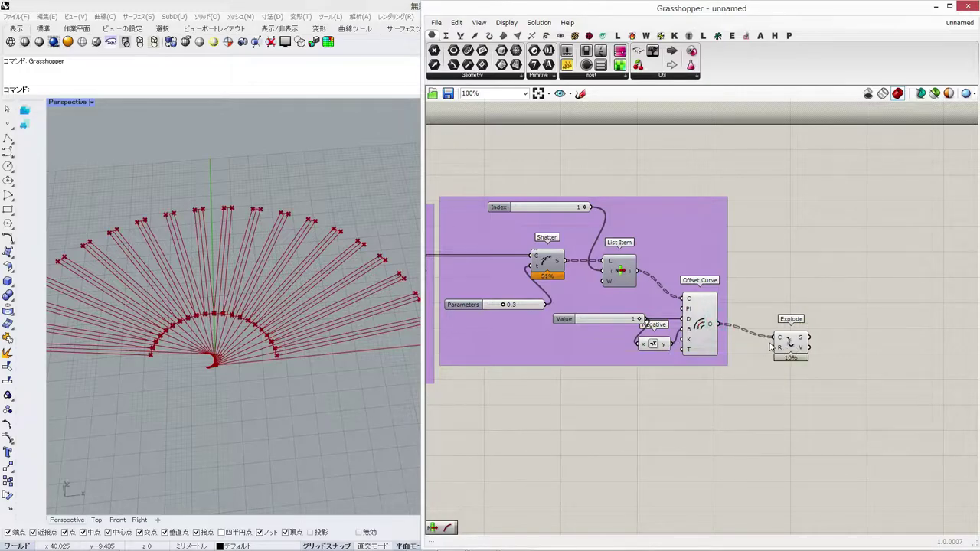
scroll(251, 327, down, 1)
right_drag(237, 344, 280, 363)
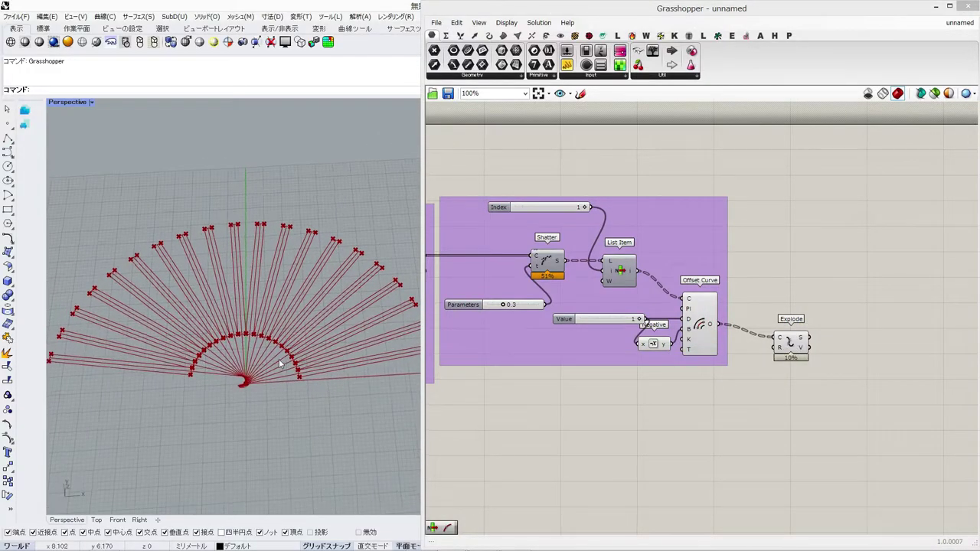
scroll(281, 363, down, 1)
drag(792, 346, 783, 362)
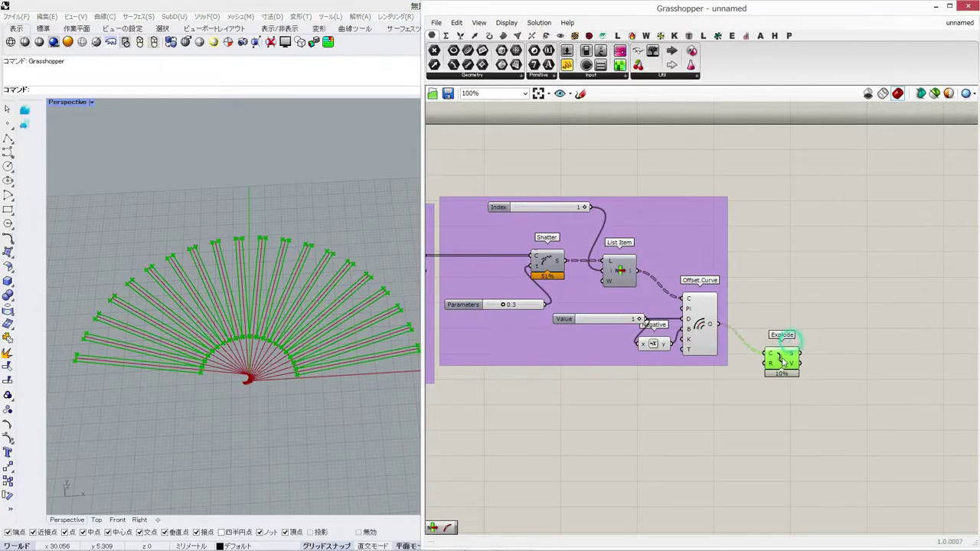
Step: Add two stacked List Item components after Explode and wire Explode's segments into both list inputs
double_click(867, 349)
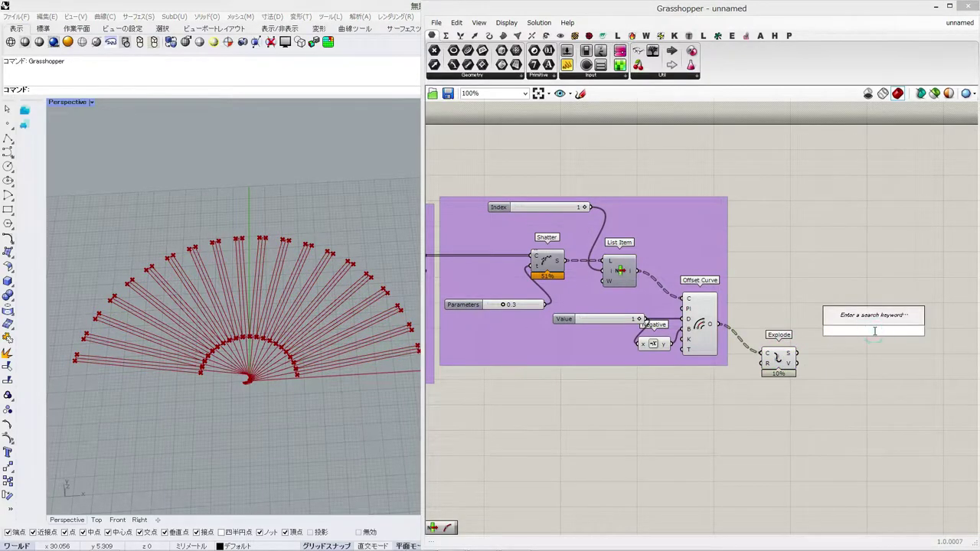
text(list item)
key(Return)
alt+drag(865, 343, 868, 350)
drag(872, 317, 818, 305)
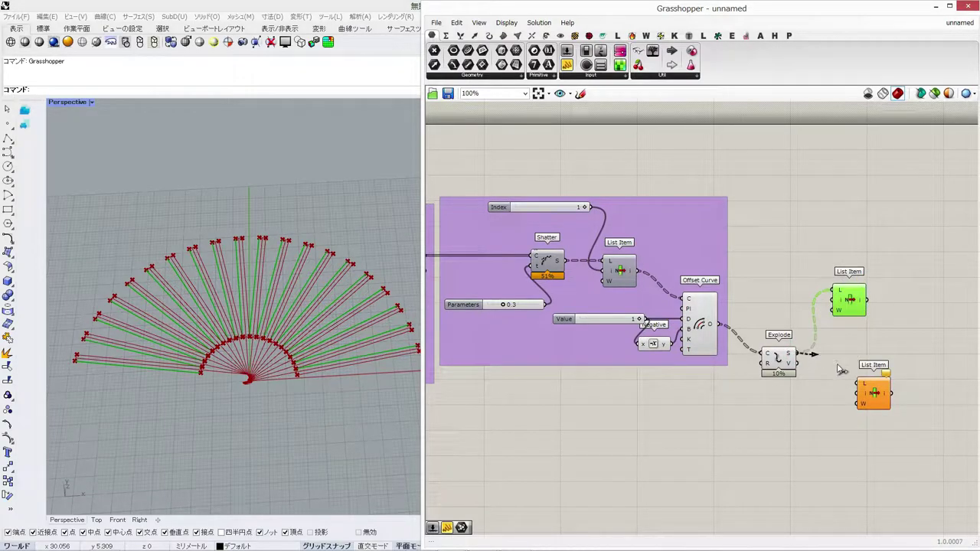
drag(857, 395, 857, 363)
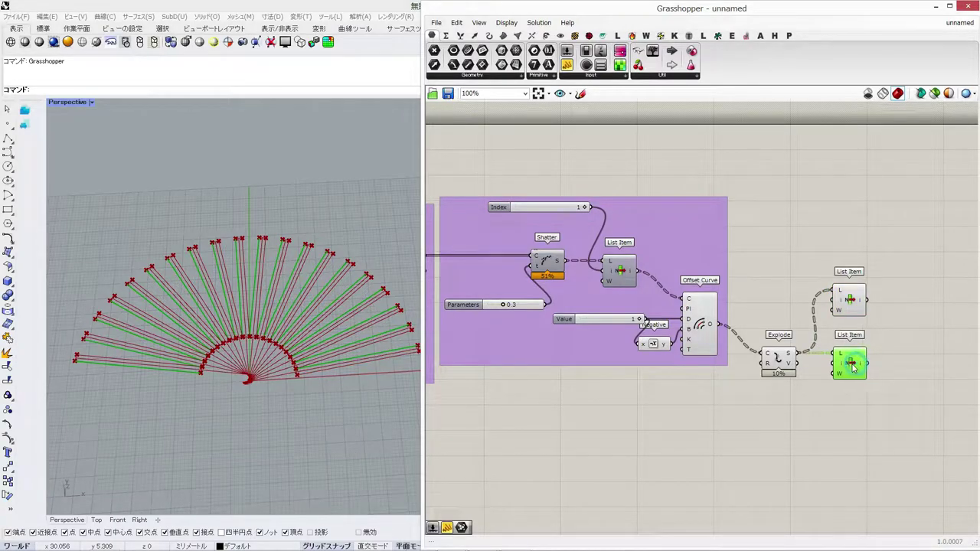
Step: Give the upper List Item an index slider set to 1 and check which outline edges it picks
scroll(910, 329, up, 2)
click(819, 286)
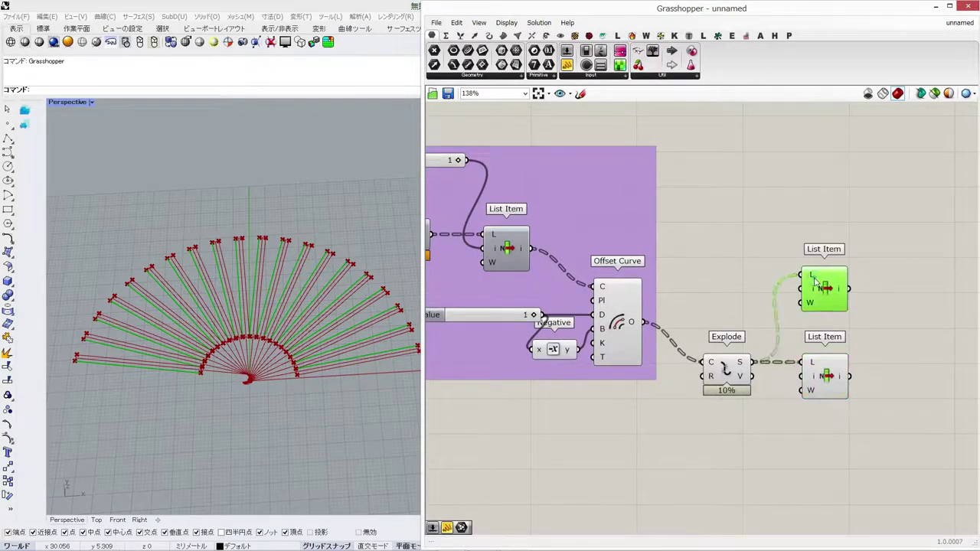
shift+right_drag(345, 377, 281, 319)
scroll(282, 298, up, 3)
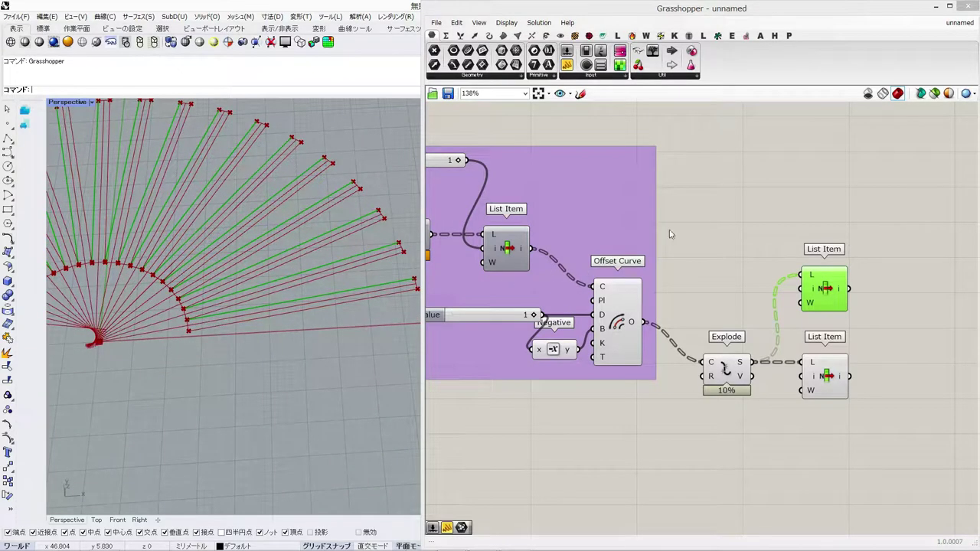
double_click(728, 242)
text(1)
key(Return)
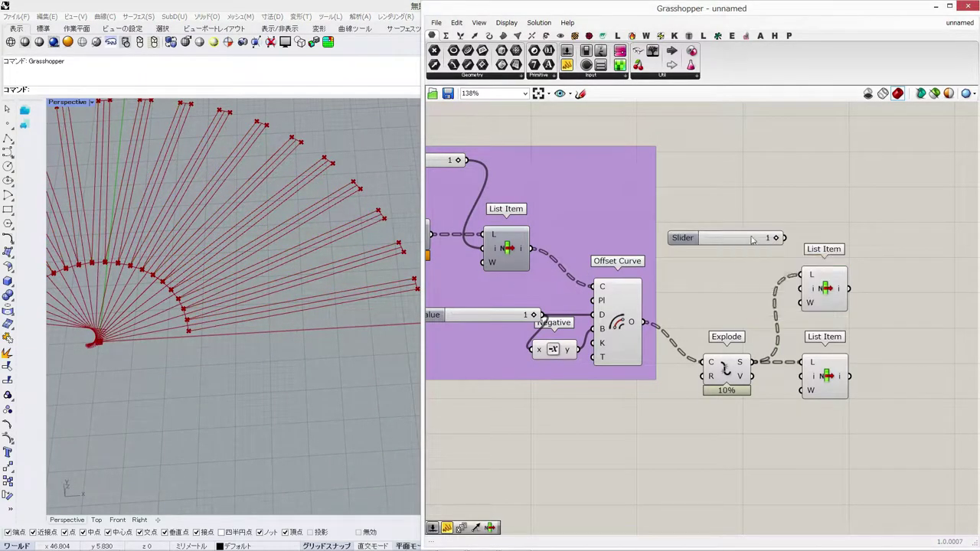
drag(801, 290, 801, 290)
click(825, 291)
shift+right_drag(302, 284, 153, 264)
scroll(286, 267, up, 6)
right_drag(287, 267, 304, 251)
scroll(304, 251, down, 8)
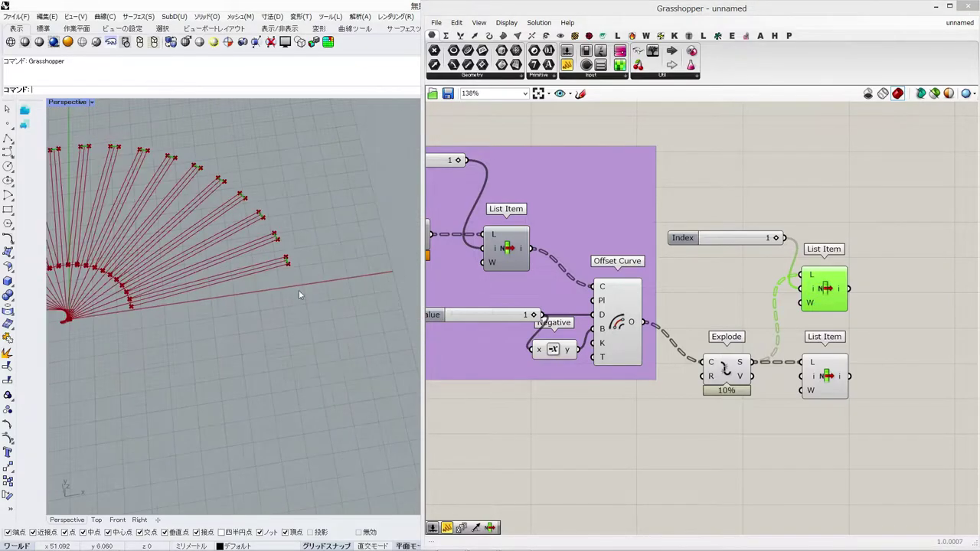
Step: Add a slider set to 3 and wire it into the lower List Item's index input
double_click(739, 425)
text(33)
key(Return)
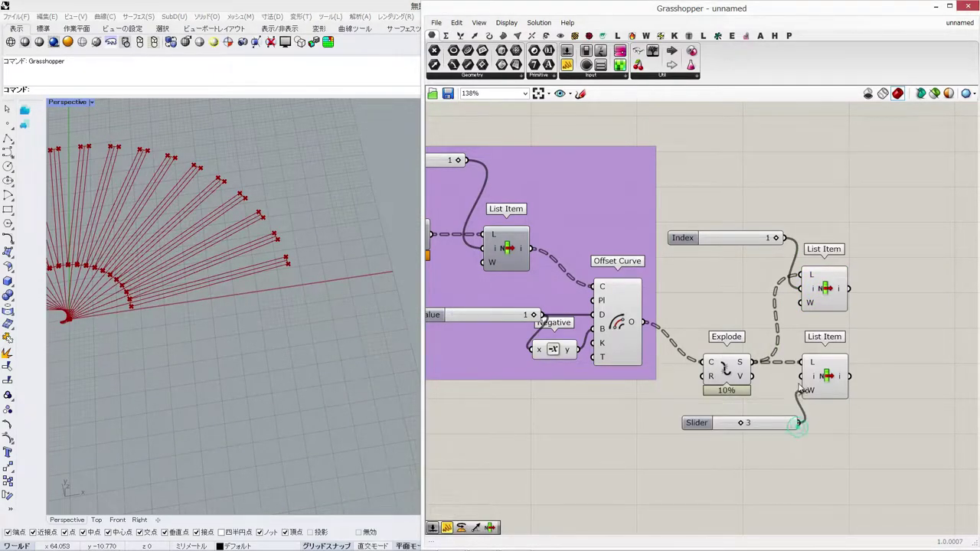
Step: Examine on the fan which outline edges the two List Item components pick
shift+right_drag(394, 360, 458, 335)
click(838, 375)
scroll(230, 329, up, 6)
shift+click(824, 278)
scroll(353, 286, up, 4)
shift+right_drag(353, 286, 271, 340)
scroll(353, 284, down, 4)
scroll(352, 285, down, 8)
click(732, 426)
Step: Add a Curve Middle component beside the upper List Item
right_drag(827, 352, 751, 373)
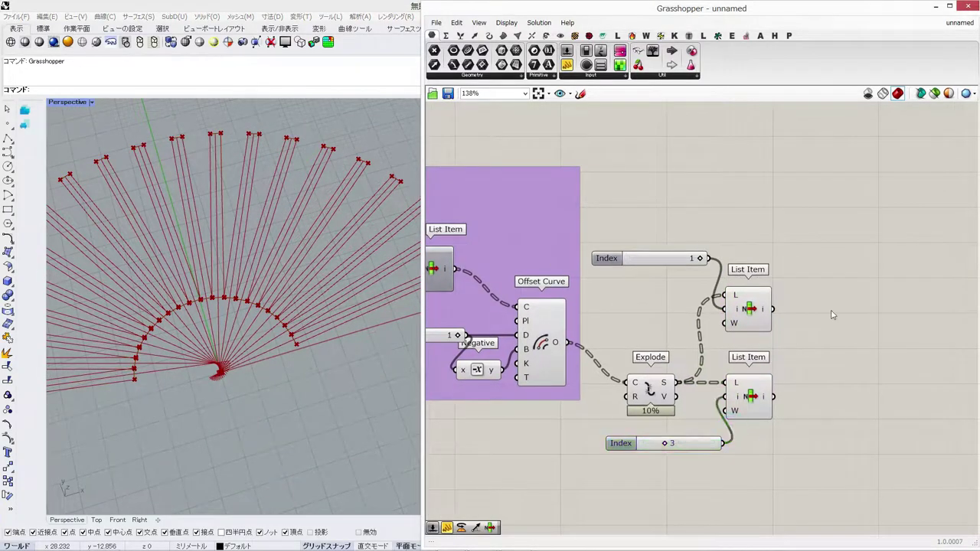
double_click(832, 312)
text(mid)
key(Return)
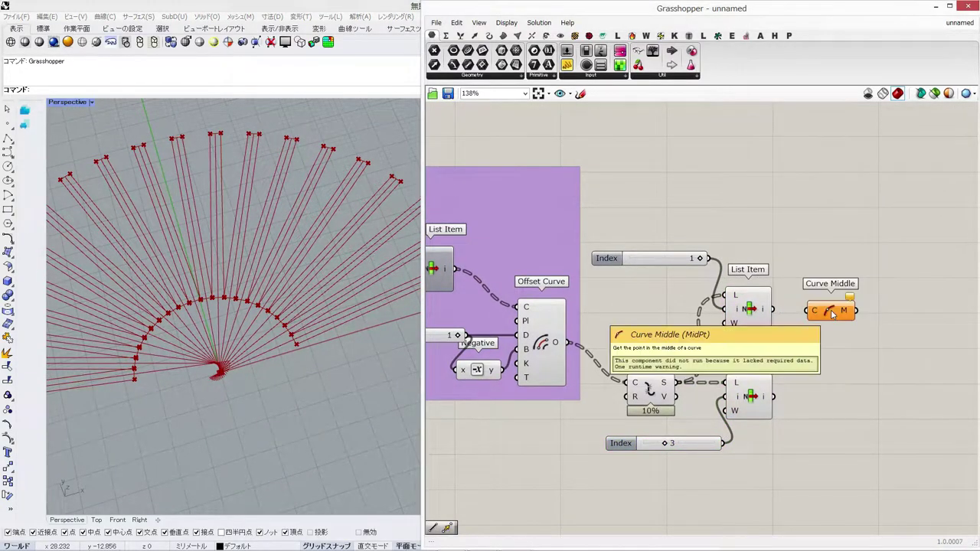
Step: Flatten the outputs of both edge List Item components and wire the upper one into Curve Middle
right_click(772, 308)
click(788, 346)
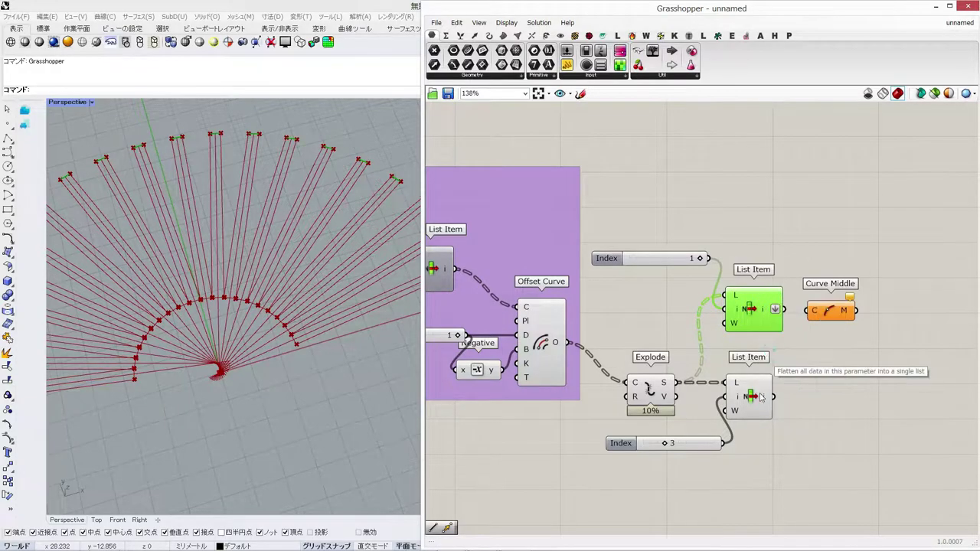
right_click(772, 397)
click(781, 435)
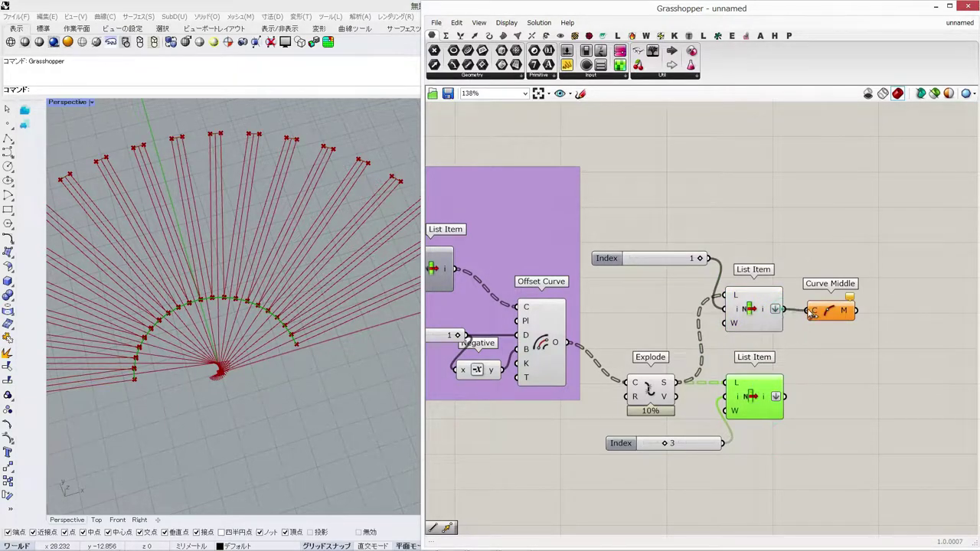
drag(812, 314, 813, 342)
Step: Add a Scale component that takes the upper List Item's edges as geometry and Curve Middle's points as centre
double_click(840, 305)
text(scal)
click(823, 295)
drag(829, 295, 855, 339)
Step: Add a number slider and wire it into Scale's factor input
double_click(834, 284)
text(2.3)
key(Return)
drag(872, 285, 883, 340)
click(899, 322)
Step: Set the scale factor slider to 2.3 to widen the ribs' outer edges
shift+right_drag(379, 195, 242, 219)
scroll(277, 182, up, 9)
drag(811, 359, 808, 359)
double_click(816, 360)
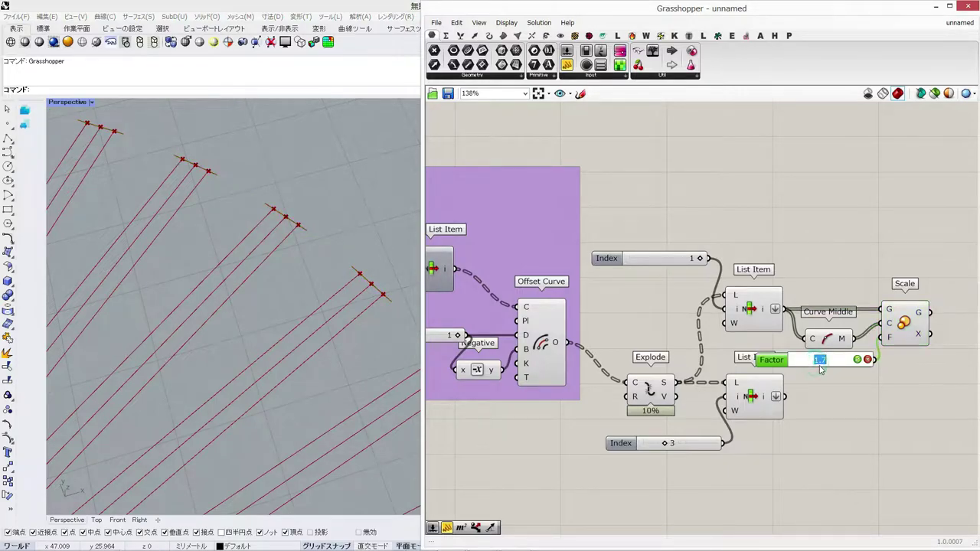
text(2.3)
key(Return)
scroll(252, 208, down, 7)
right_drag(253, 208, 324, 326)
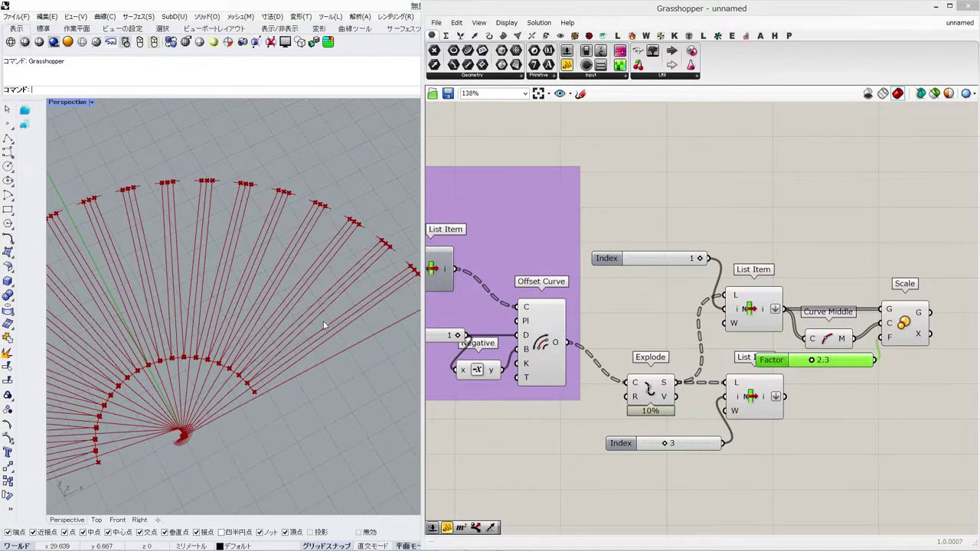
Step: Add a Ruled Surface component between the scaled outer edges and the lower List Item's inner edges
right_drag(812, 387, 766, 371)
double_click(836, 395)
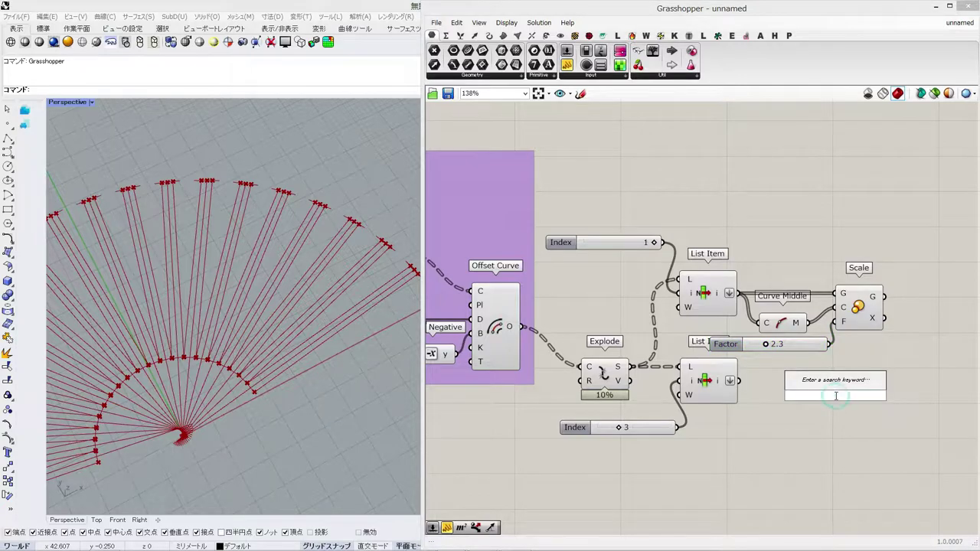
text(ru)
click(839, 357)
drag(837, 386, 913, 347)
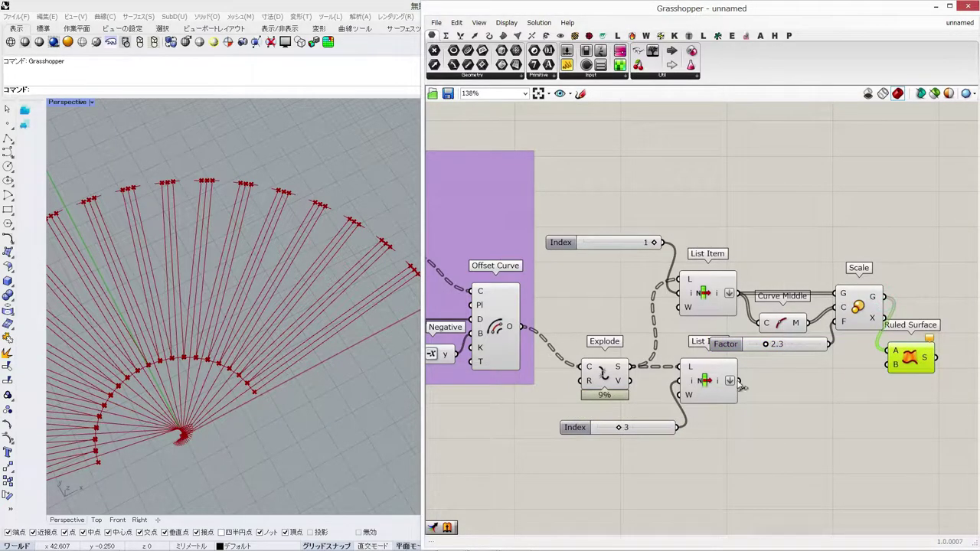
drag(890, 371, 889, 367)
drag(911, 358, 922, 374)
scroll(288, 377, up, 8)
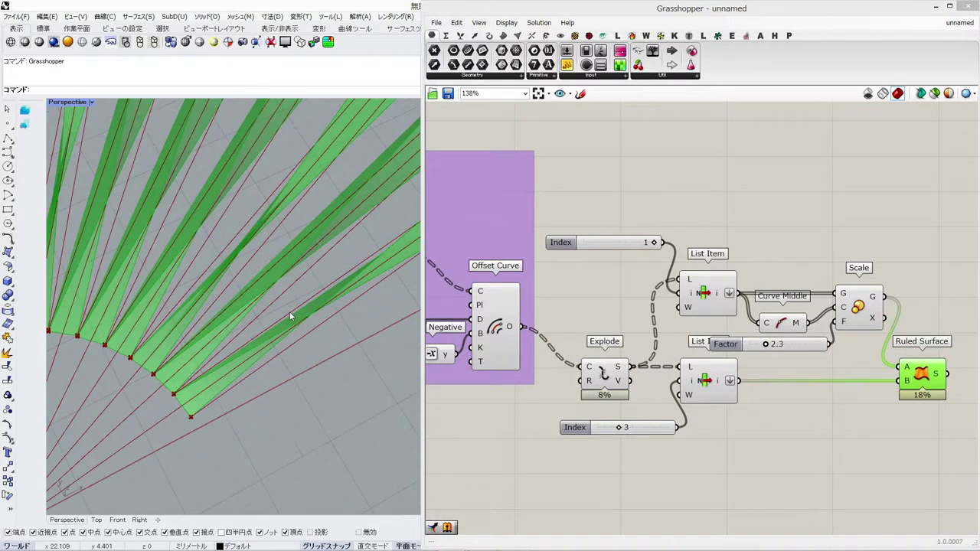
Step: Insert a Flip Curve component between the lower List Item and Ruled Surface's second curve input
double_click(719, 440)
text(flip)
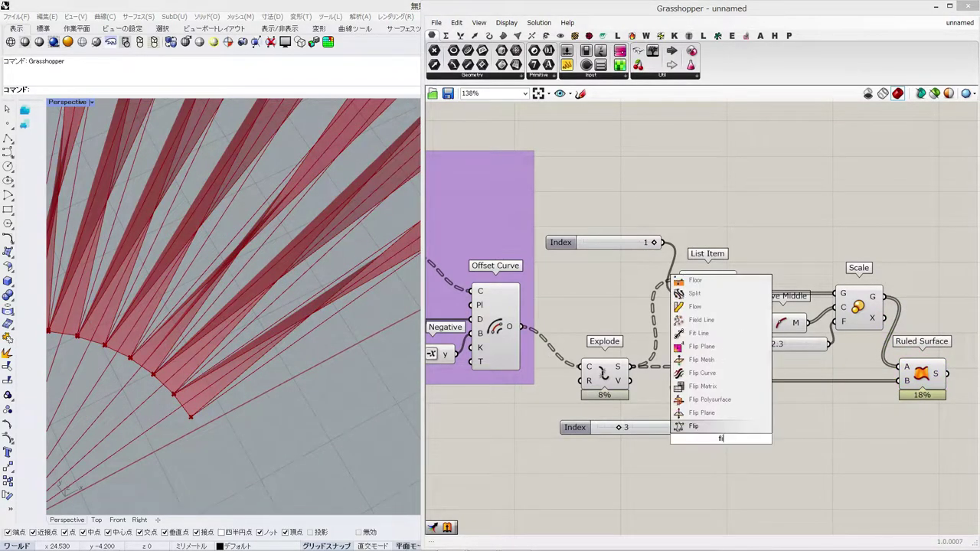
click(690, 399)
drag(716, 438, 783, 402)
drag(852, 403, 899, 381)
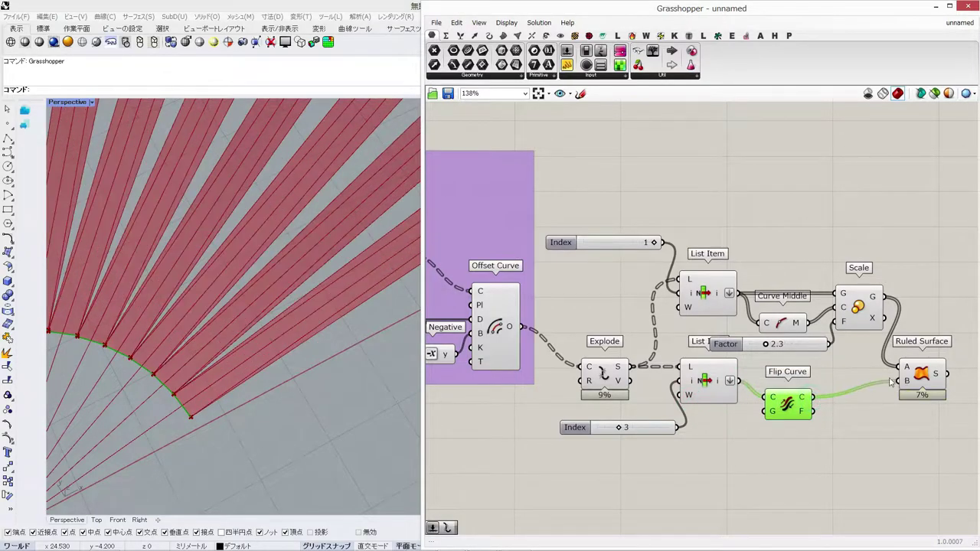
Step: Tidy the canvas by aligning Flip Curve with its wires and shifting the upper List Item, Curve Middle and Scale components upward
drag(784, 413, 793, 395)
click(892, 434)
drag(876, 216, 600, 355)
drag(856, 300, 856, 292)
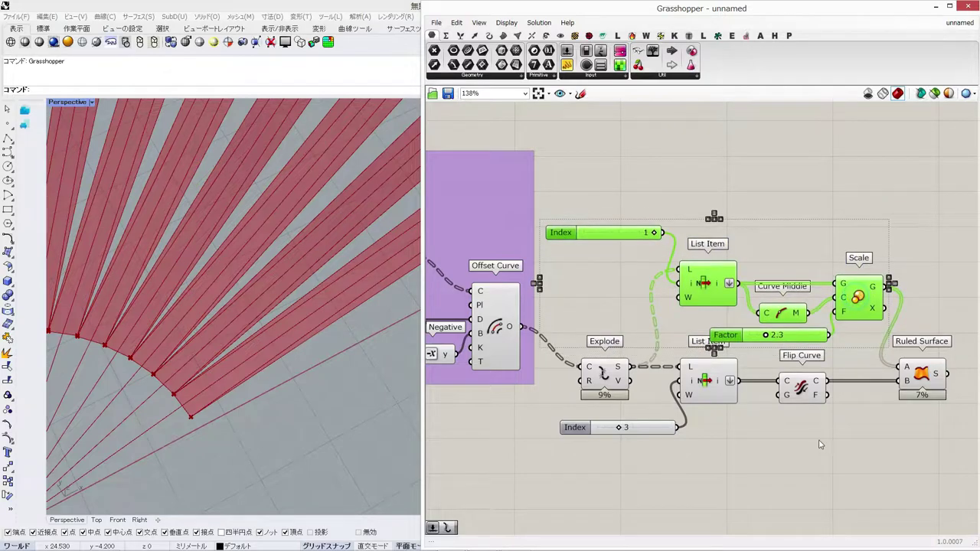
click(818, 441)
Step: Hide the previews of the offset, explode, list item, midpoint, flip and scale components, leaving Ruled Surface shown
right_drag(764, 396, 783, 391)
scroll(782, 391, down, 3)
shift+right_drag(281, 358, 306, 364)
scroll(244, 381, down, 5)
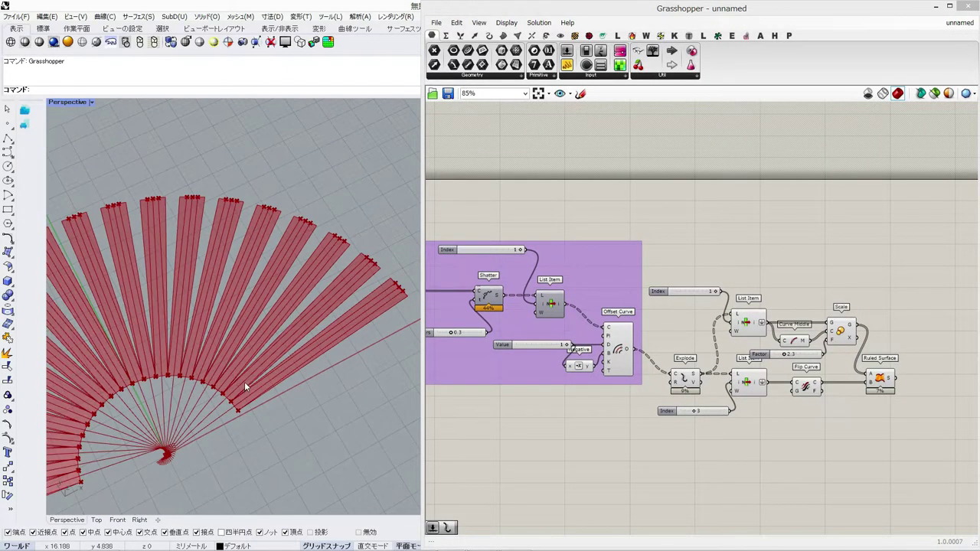
right_drag(244, 384, 256, 410)
right_drag(775, 390, 819, 387)
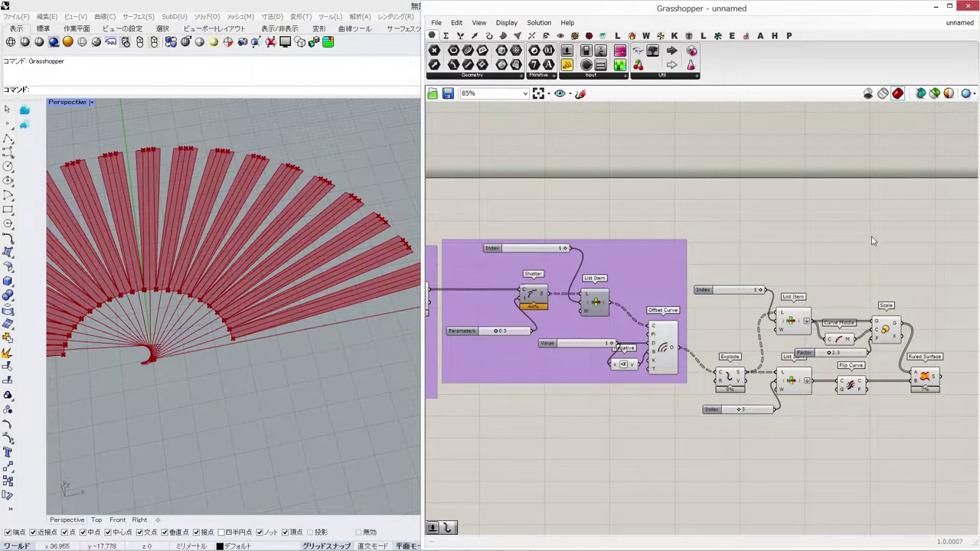
drag(870, 236, 596, 418)
middle_click(663, 448)
click(693, 411)
scroll(314, 307, up, 4)
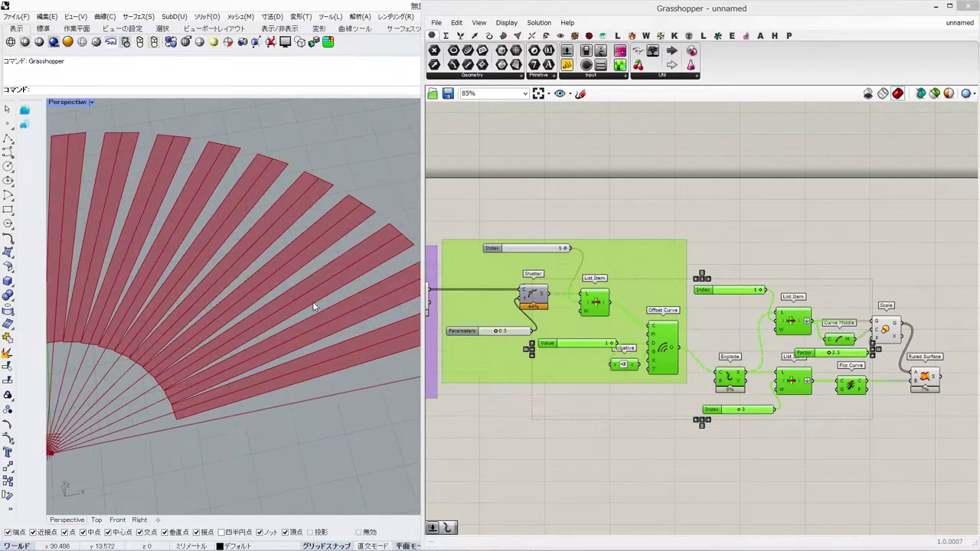
click(885, 326)
right_click(885, 326)
click(885, 345)
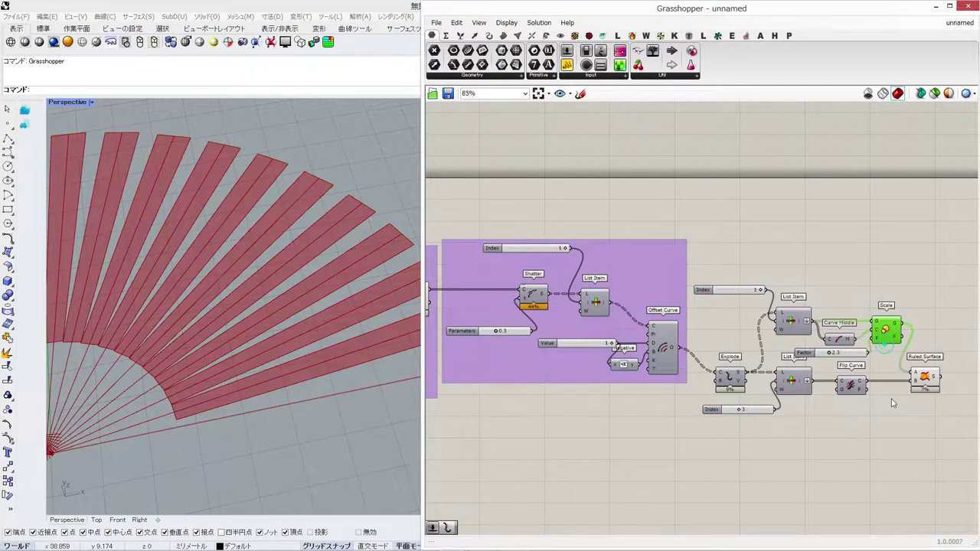
Step: Add a Rotate Axis component to the canvas beyond the Ruled Surface component
right_drag(891, 400, 813, 391)
scroll(369, 375, down, 6)
scroll(289, 395, up, 4)
right_drag(367, 369, 249, 373)
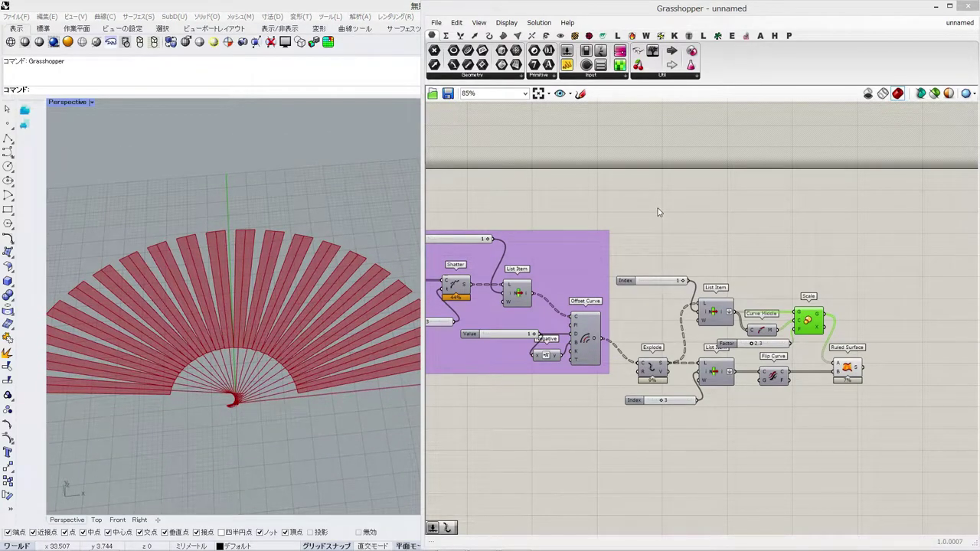
right_click(695, 281)
click(787, 251)
right_drag(787, 252, 703, 277)
double_click(757, 277)
text(o)
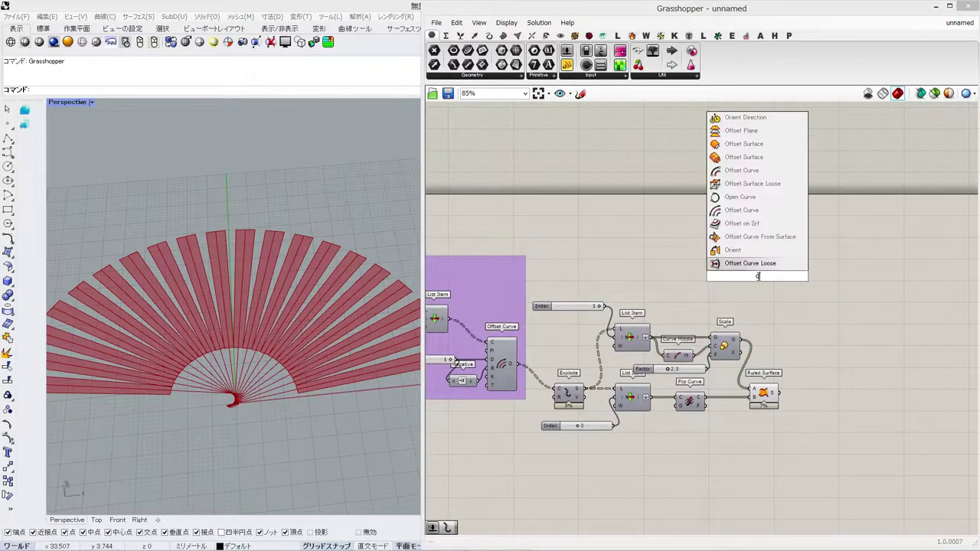
key(BackSpace)
text(rotate)
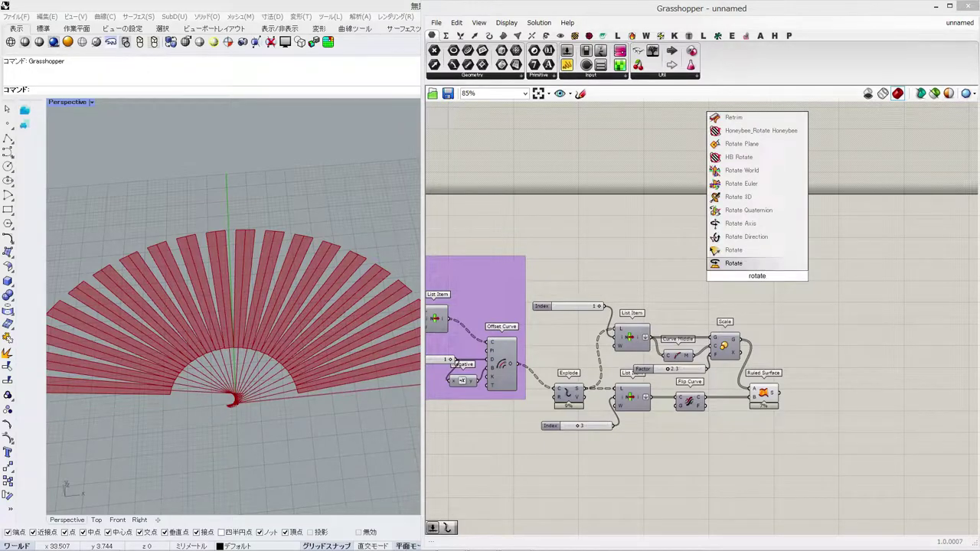
click(766, 223)
drag(755, 287, 820, 286)
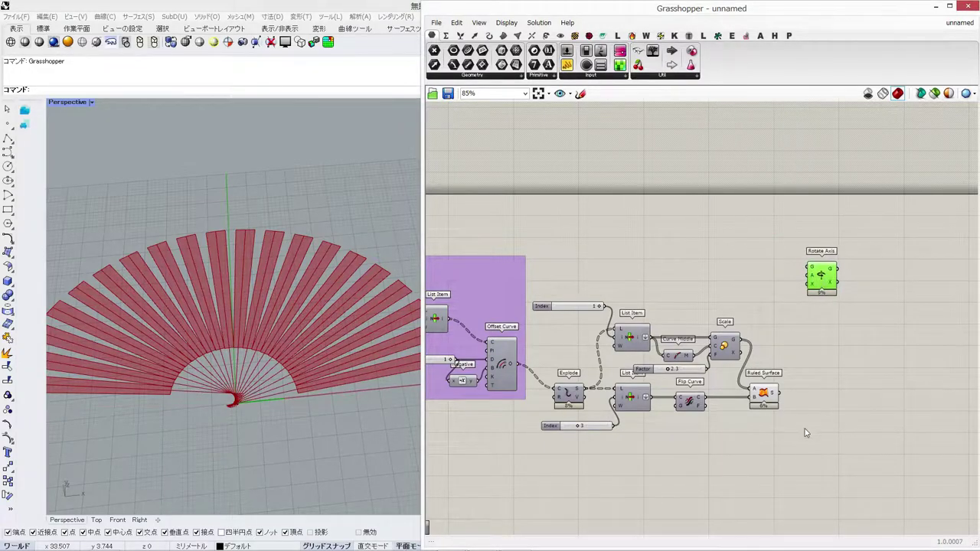
Step: Group the components from Explode to Ruled Surface and wire the ruled surfaces into Rotate Axis's geometry input
drag(804, 430, 566, 298)
key(ctrl+g)
drag(570, 338, 580, 339)
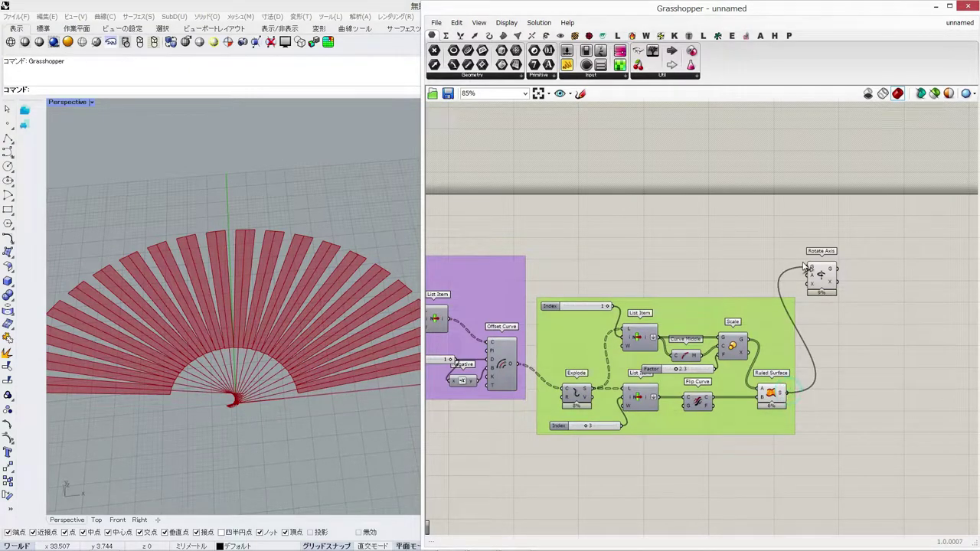
drag(827, 284, 868, 283)
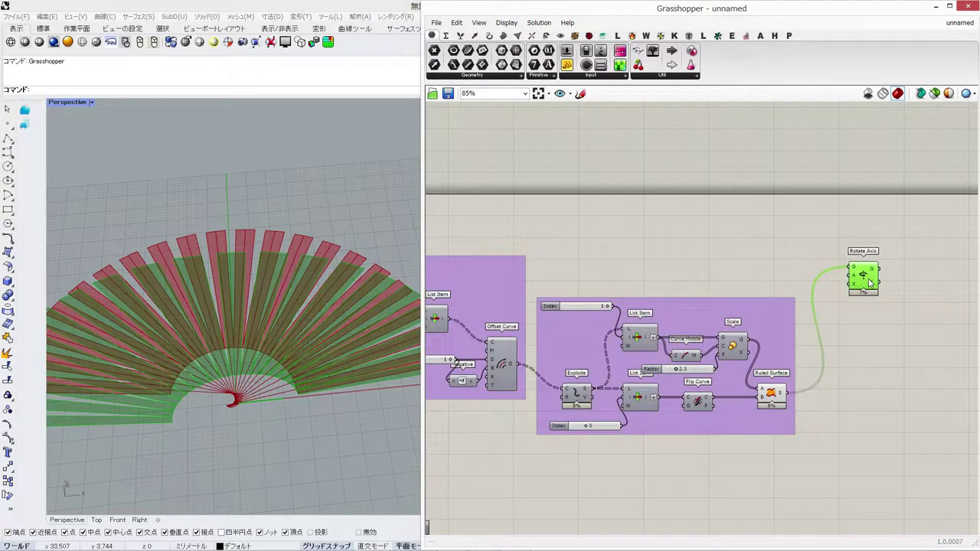
Step: Check which earlier component holds the rib centre lines, and move the ruled surface group lower on the canvas
right_drag(576, 293, 764, 273)
right_drag(619, 294, 668, 290)
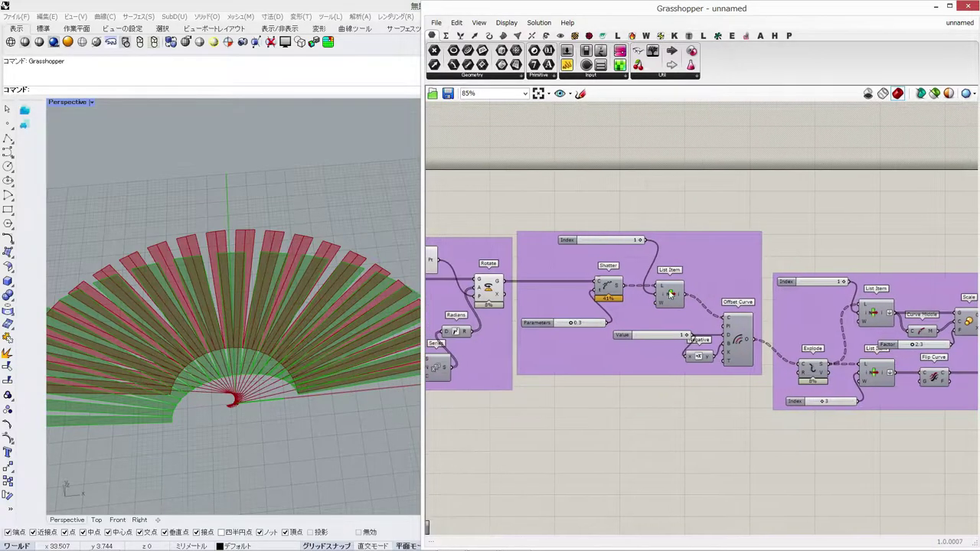
click(493, 288)
right_drag(367, 366, 366, 329)
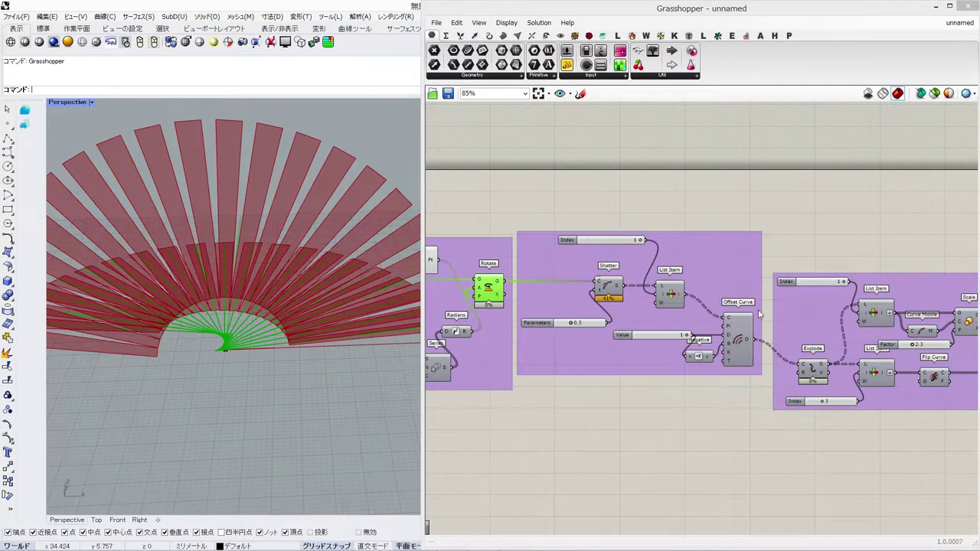
scroll(796, 308, down, 1)
right_drag(804, 308, 685, 325)
click(690, 340)
drag(689, 351, 688, 376)
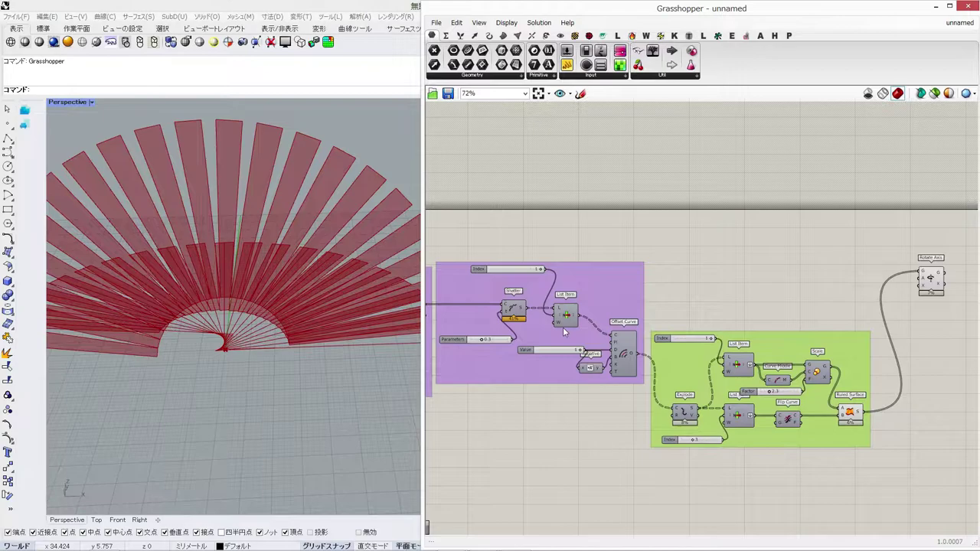
click(568, 315)
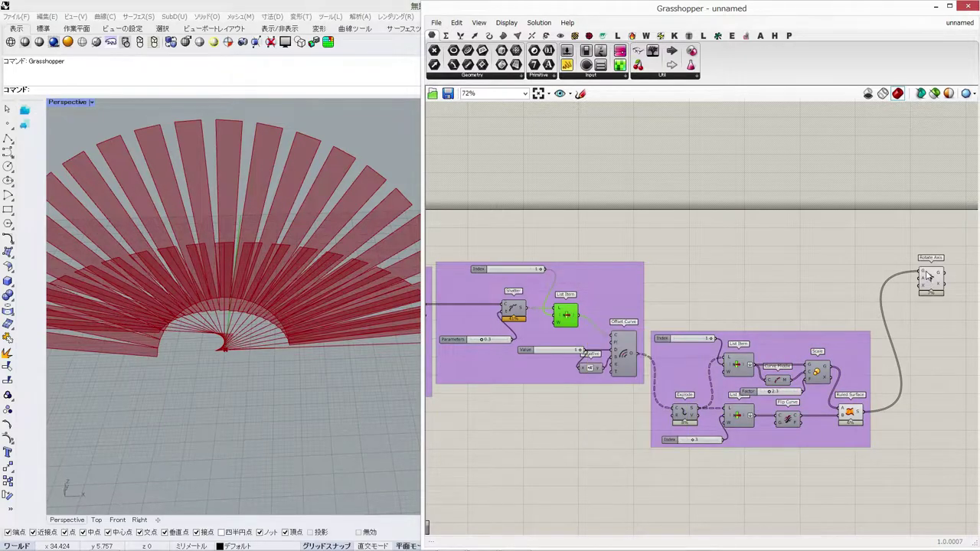
Step: Flatten Rotate Axis's axis input and move the component closer to the offset group
mouse_move(925, 275)
right_drag(892, 314, 769, 307)
scroll(818, 291, up, 5)
click(782, 265)
right_click(772, 268)
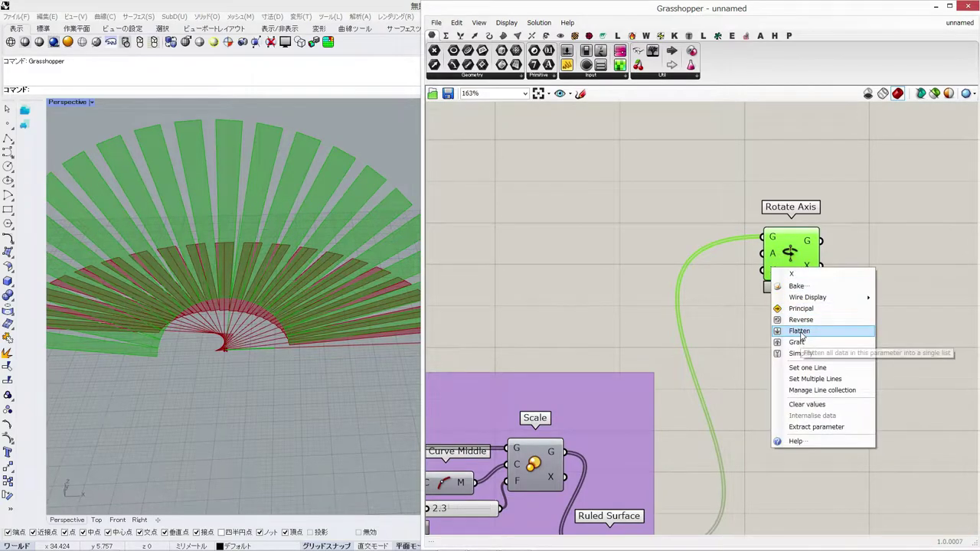
click(802, 334)
right_drag(680, 322, 794, 310)
scroll(794, 310, down, 2)
drag(873, 260, 642, 271)
right_drag(694, 307, 912, 306)
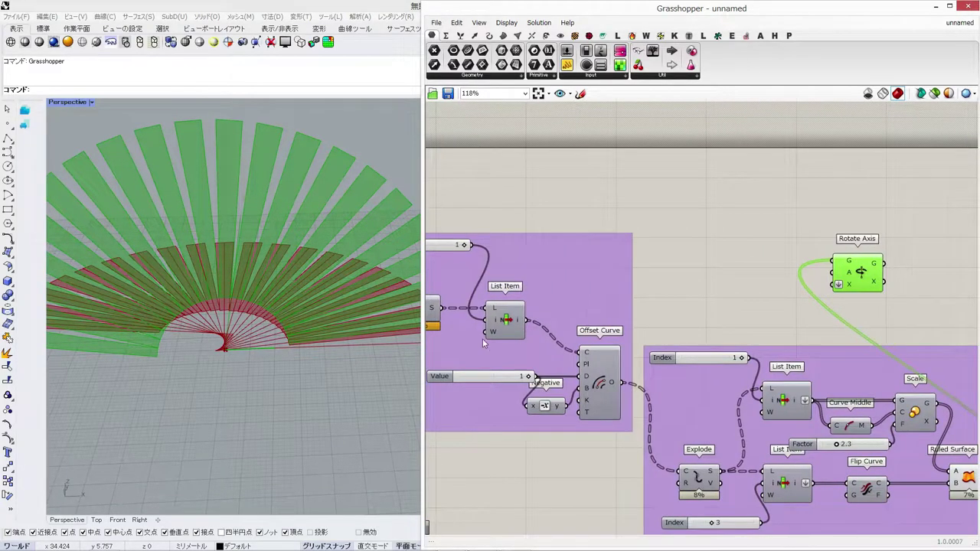
Step: Turn on the preview of the List Item after Shatter and wire its segments into Rotate Axis's axis input
click(504, 316)
right_click(502, 313)
click(531, 332)
right_drag(329, 356, 234, 417)
click(646, 228)
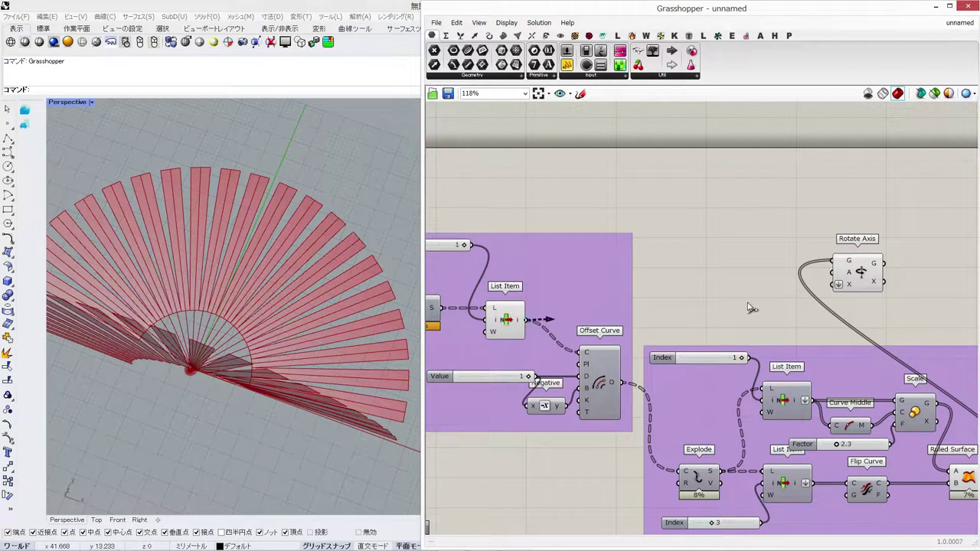
right_drag(324, 362, 227, 259)
scroll(225, 257, up, 6)
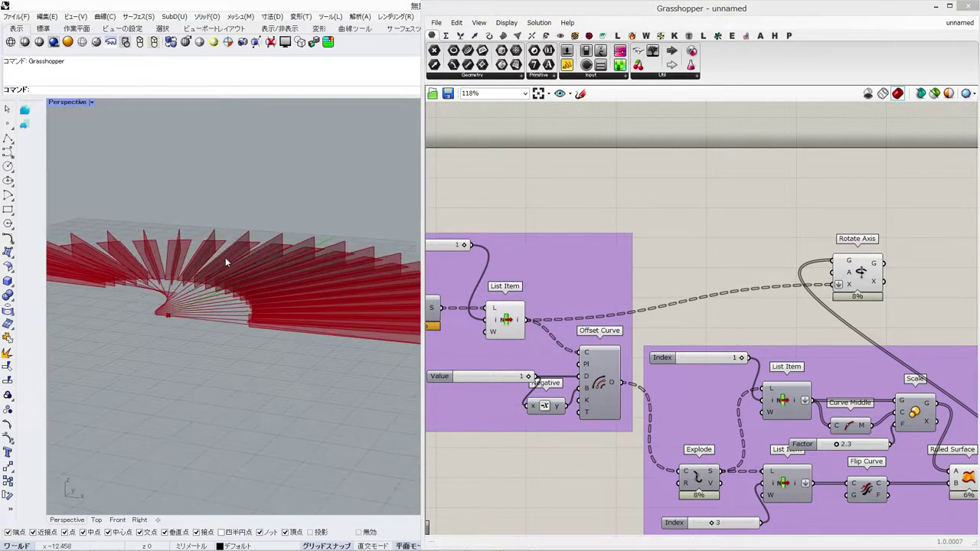
Step: Hide the preview of the List Item after Shatter and move Rotate Axis out beyond the surface group
click(505, 314)
right_click(507, 316)
click(528, 339)
right_drag(723, 314, 617, 311)
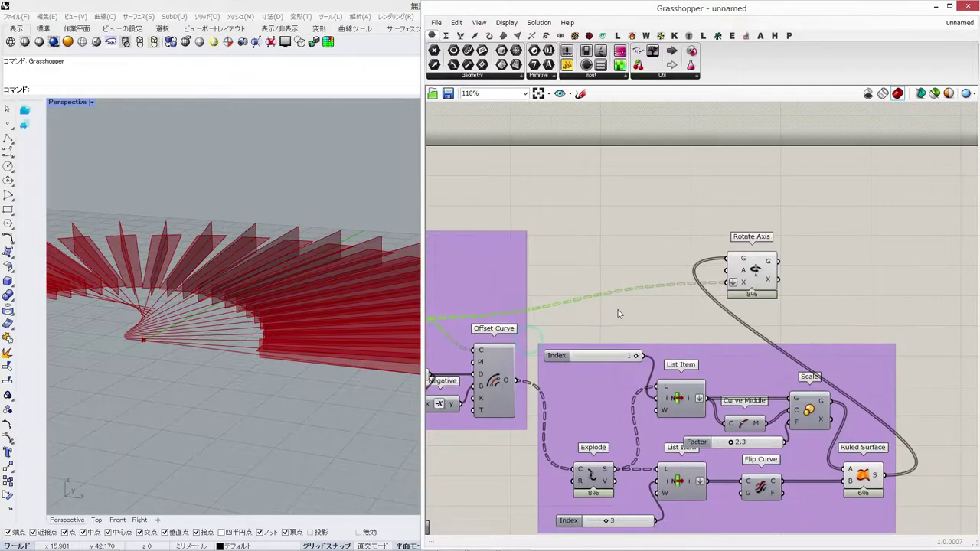
scroll(618, 311, down, 3)
drag(695, 282, 885, 305)
click(823, 344)
click(861, 350)
right_drag(836, 392, 771, 371)
scroll(770, 370, up, 2)
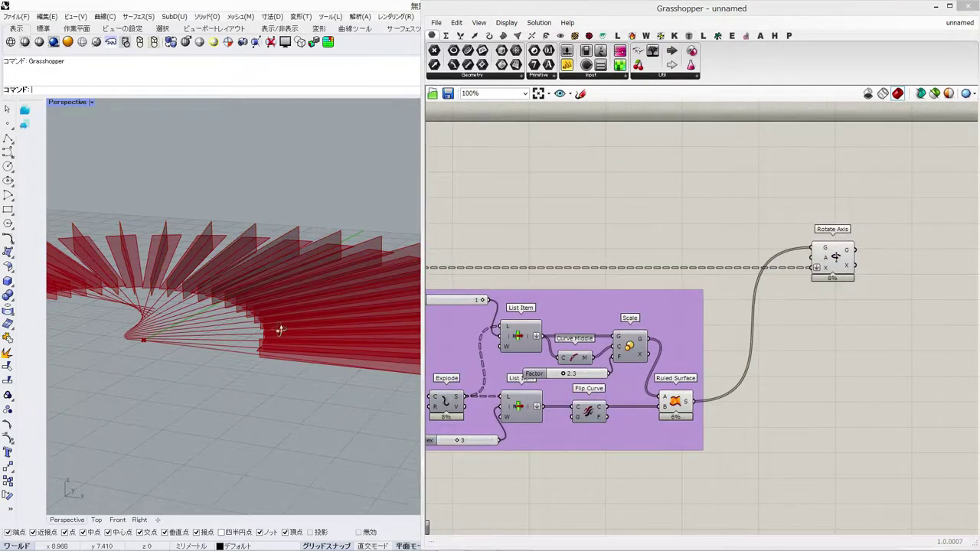
Step: Hide the Ruled Surface preview so only the rotated rib surfaces show
right_drag(278, 330, 348, 319)
click(673, 404)
right_click(674, 404)
click(695, 426)
right_drag(216, 334, 258, 376)
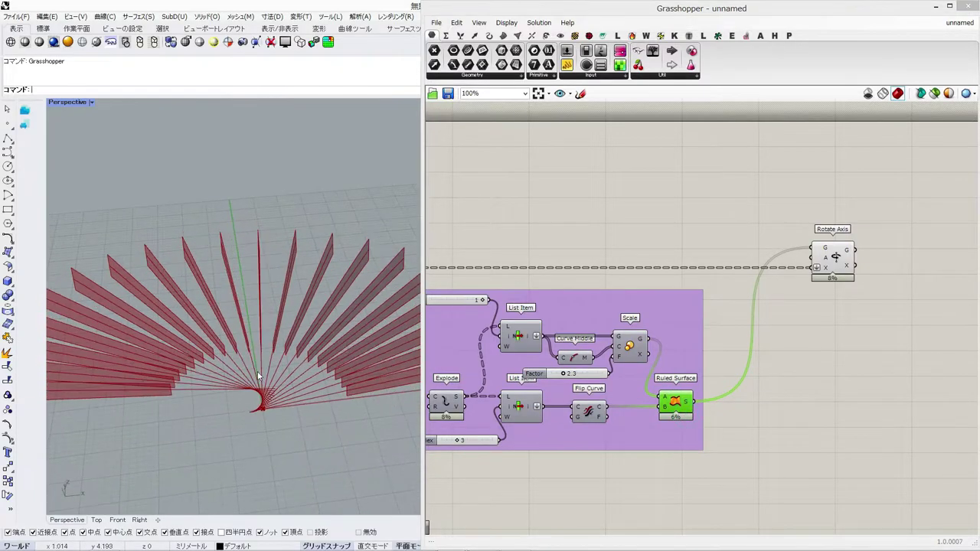
Step: Add a Radians component and a Negative component below Rotate Axis
double_click(792, 368)
text(rad)
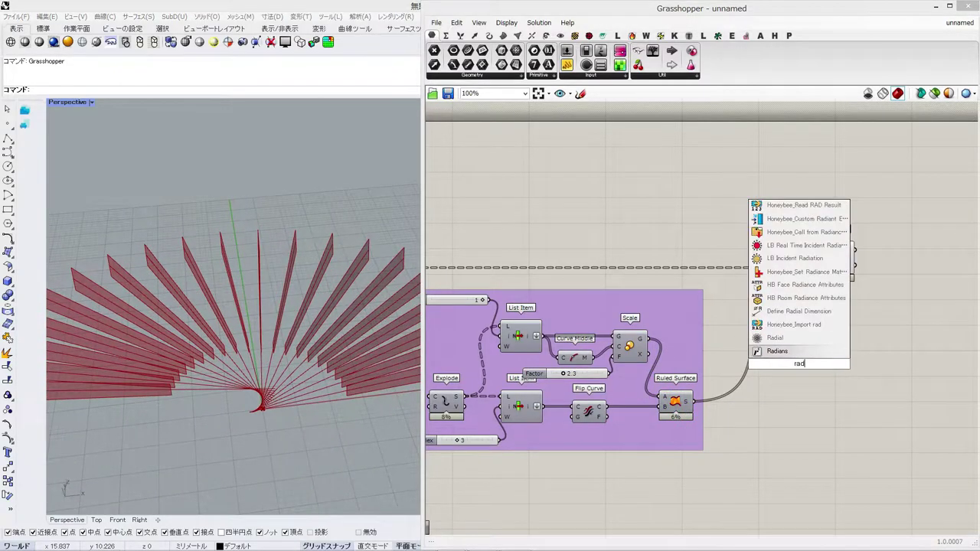
key(Return)
double_click(773, 437)
text(neg)
key(Return)
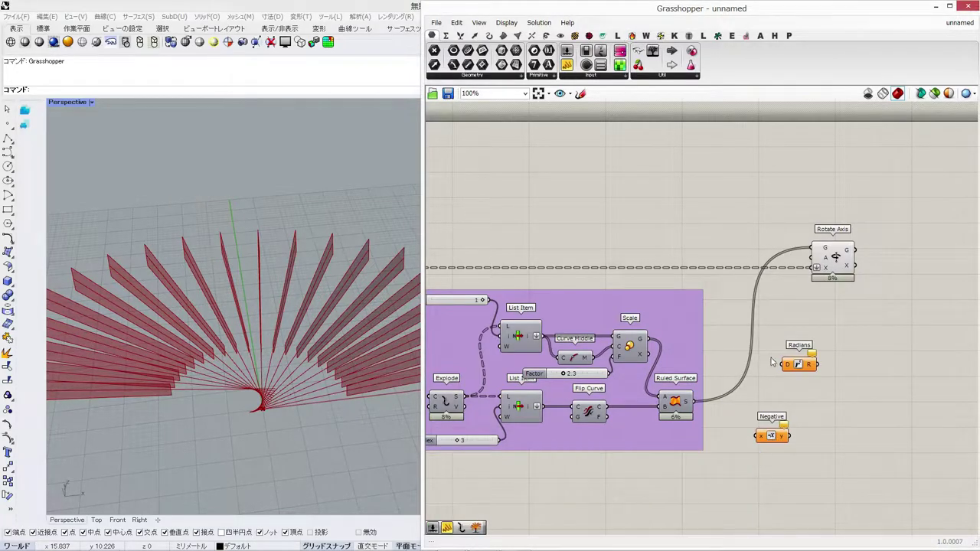
Step: Wire a new 0 to 30 number slider through Negative and Radians into Rotate Axis's angle input, with Negative placed under Radians
drag(790, 434, 790, 435)
drag(777, 437, 802, 409)
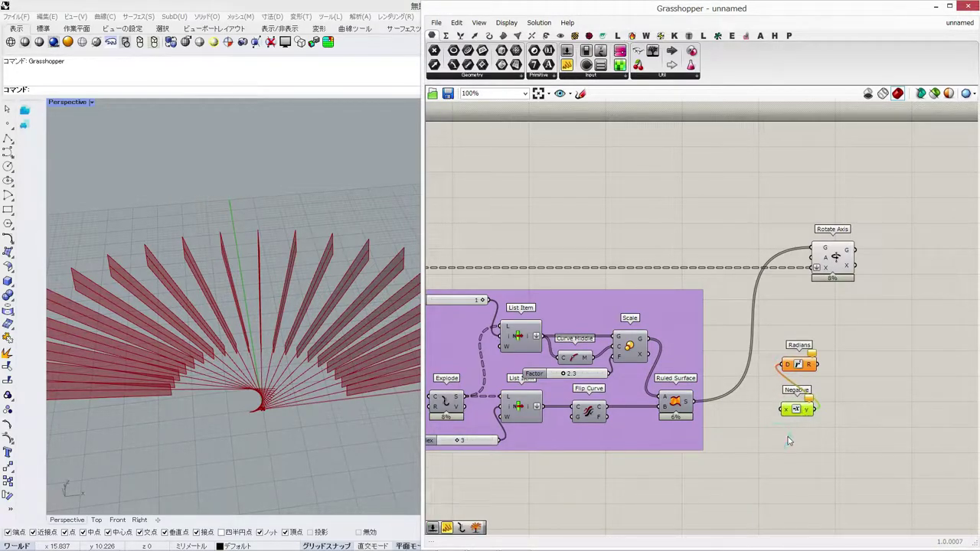
double_click(787, 435)
text(0.30)
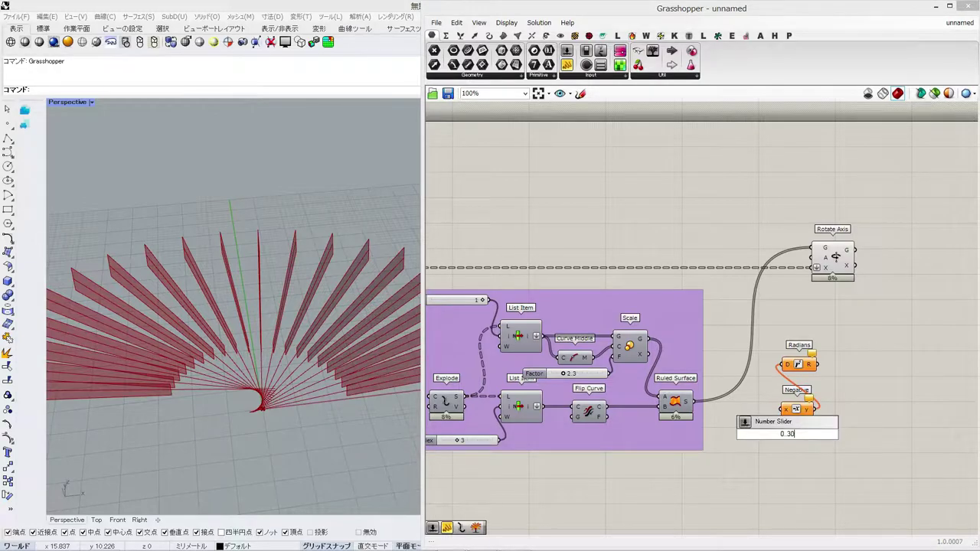
key(Return)
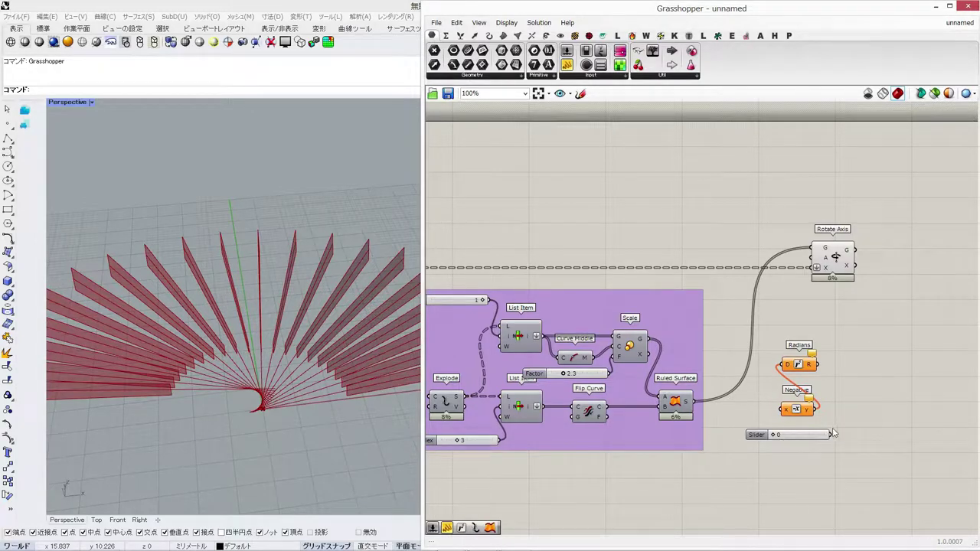
drag(815, 263, 813, 260)
right_drag(193, 420, 252, 294)
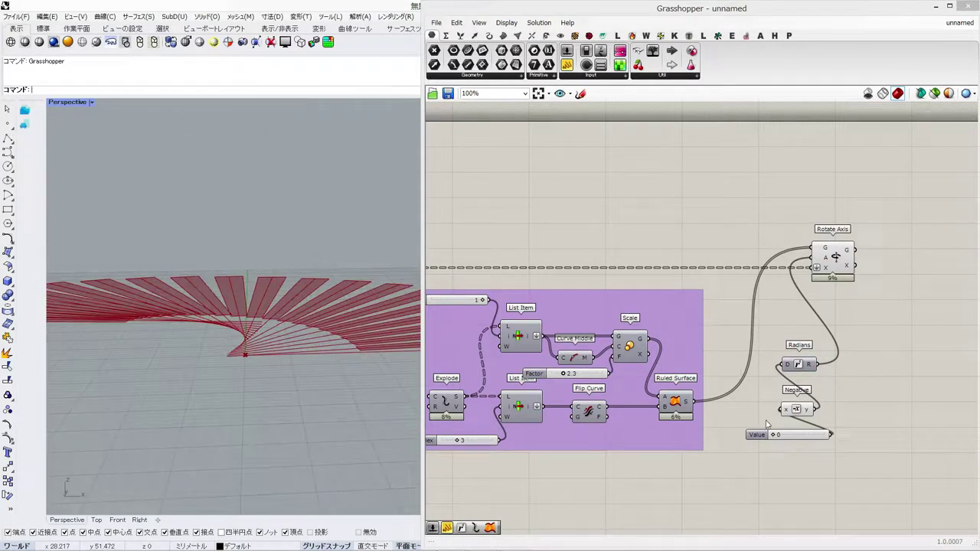
Step: Set the rotation angle slider to 12 and check the tilted ribs in the viewport
mouse_move(774, 435)
mouse_down()
mouse_move(840, 440)
mouse_move(791, 439)
mouse_up()
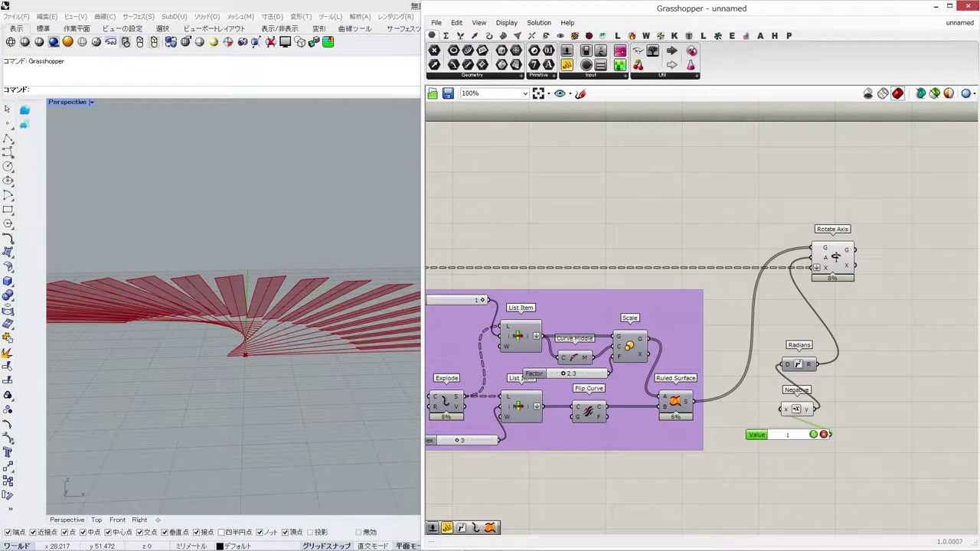
text(12)
key(Return)
right_drag(270, 269, 280, 331)
Step: Group Rotate Axis, Radians, Negative and the angle slider together
click(877, 395)
drag(871, 468, 740, 227)
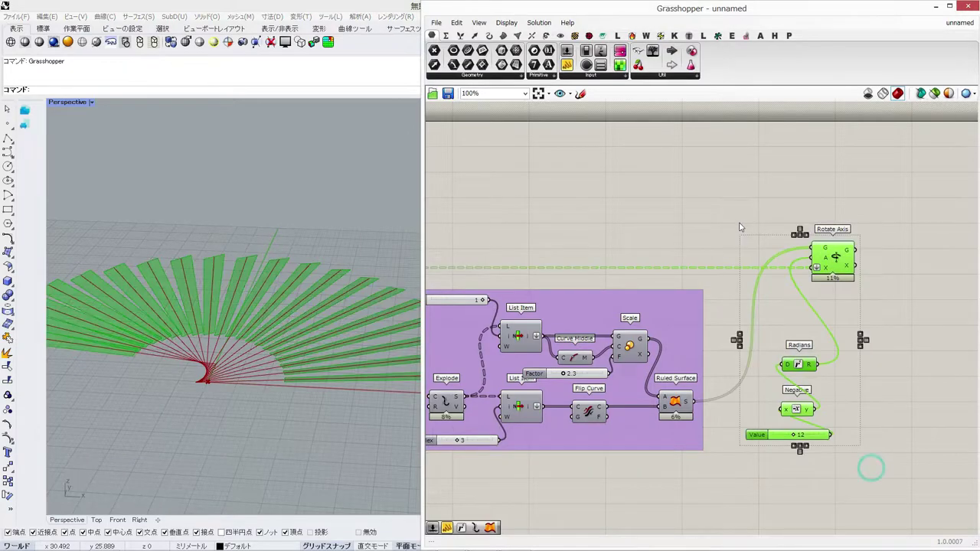
key(ctrl+g)
click(729, 446)
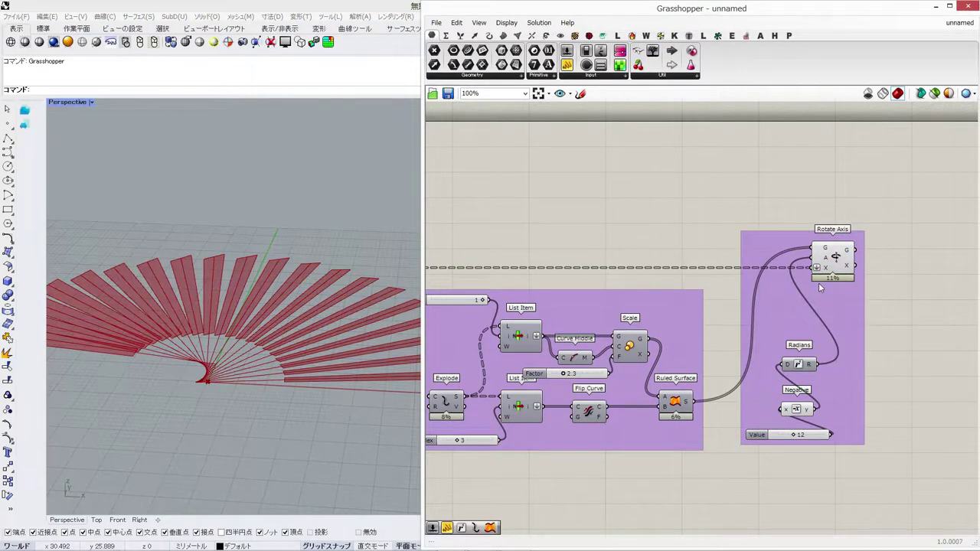
Step: Add an Explode component beyond the rotation group and feed it the rotated geometry from Rotate Axis
right_drag(818, 283, 628, 293)
double_click(750, 316)
text(explo)
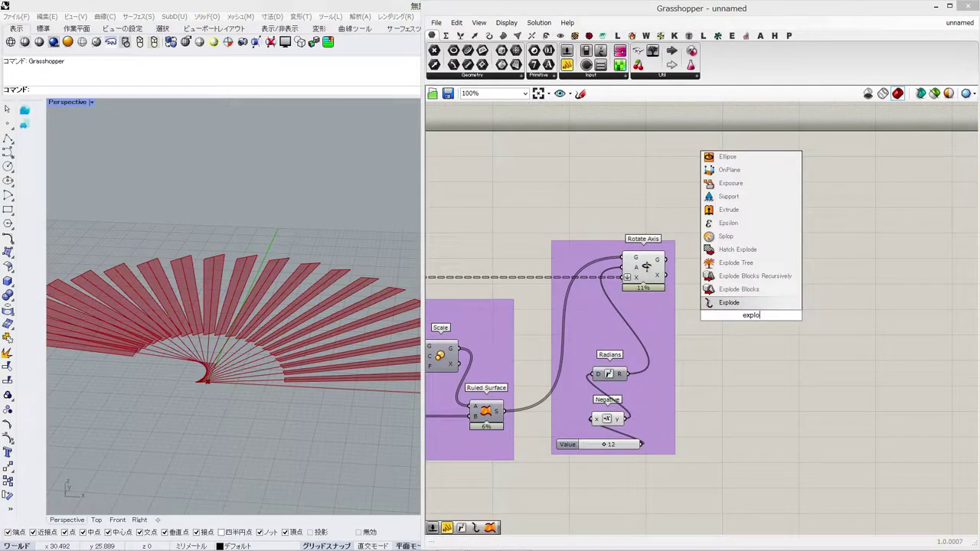
key(Return)
drag(748, 302, 756, 347)
right_drag(373, 338, 308, 337)
Step: Add a List Item fed by Explode's segments and place a second List Item below it
double_click(797, 357)
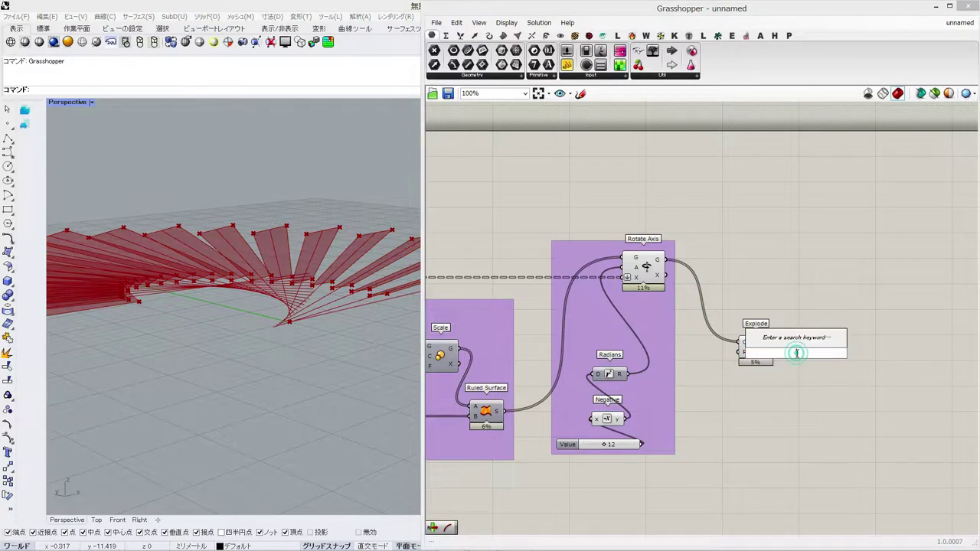
text(lis)
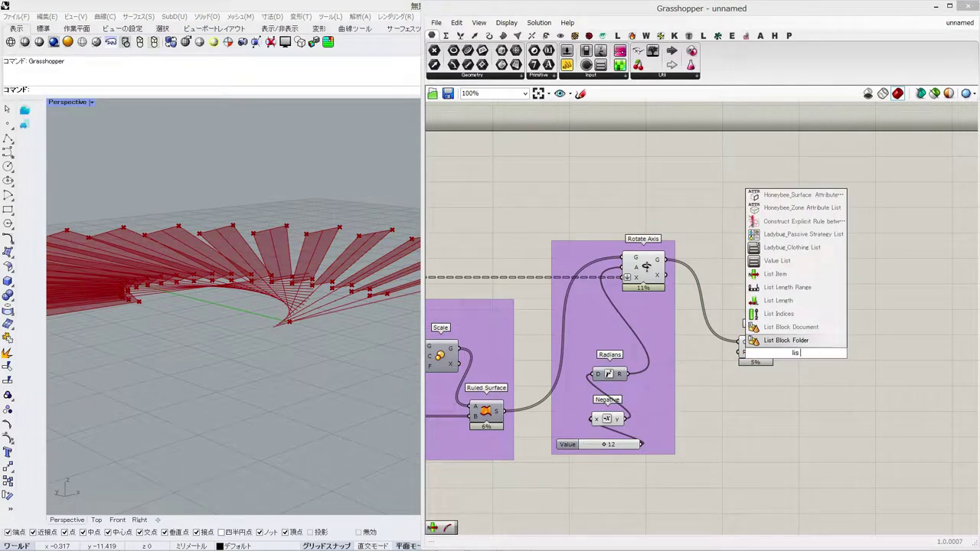
click(788, 273)
mouse_move(802, 346)
alt+mouse_down()
mouse_move(824, 396)
mouse_move(823, 349)
mouse_move(805, 342)
alt+mouse_up()
drag(816, 346, 849, 345)
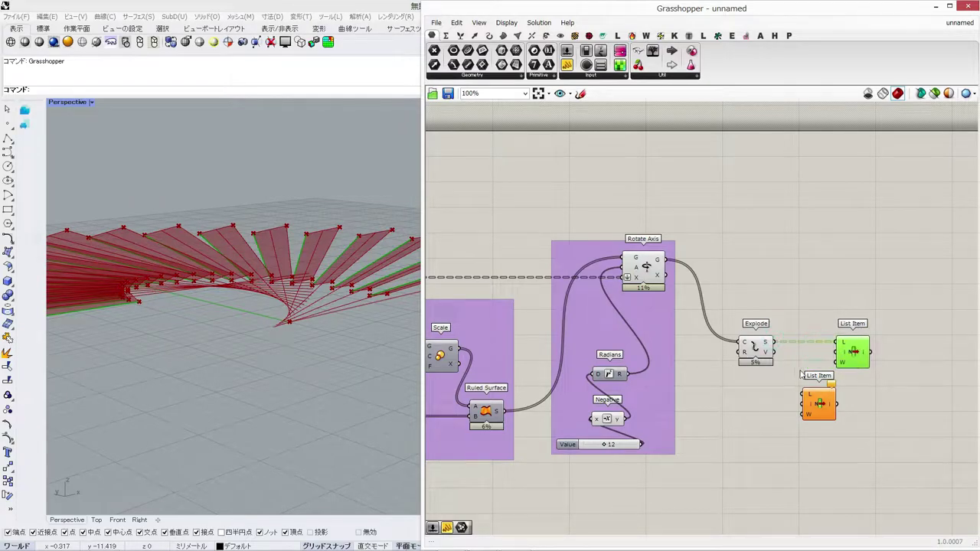
right_drag(306, 344, 316, 372)
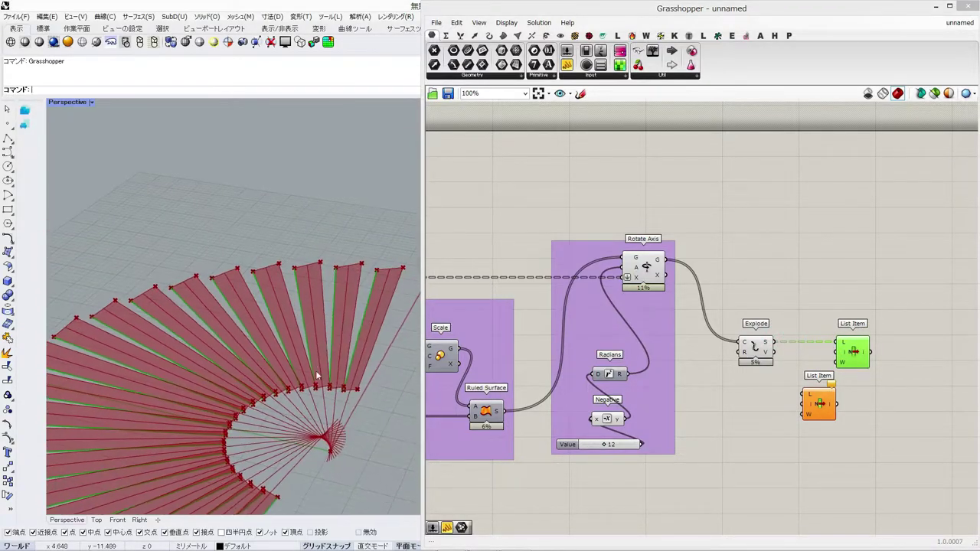
scroll(315, 372, up, 3)
Step: Wire Explode's segments and an index slider of 2 into the lower List Item, and compare both selected rib edges
drag(772, 347, 850, 409)
double_click(792, 414)
text(2)
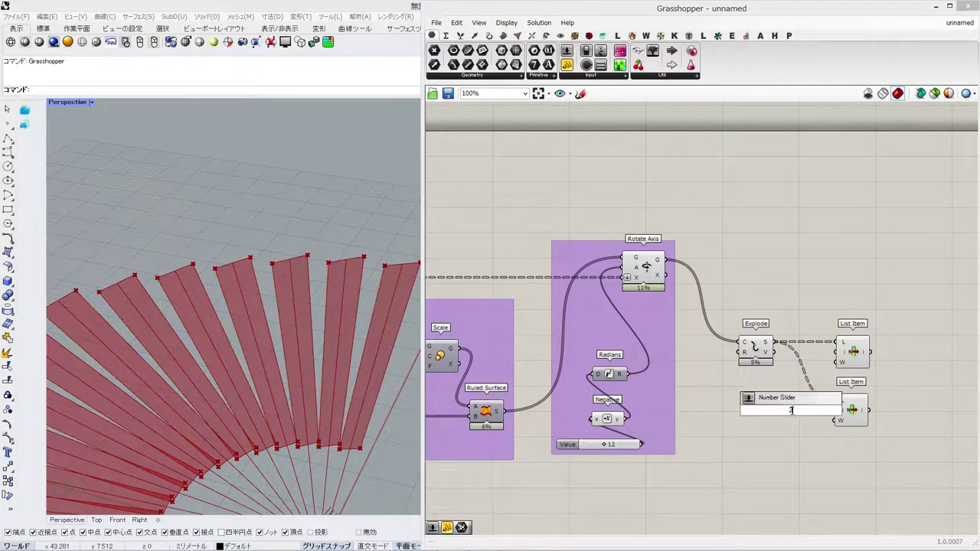
key(Return)
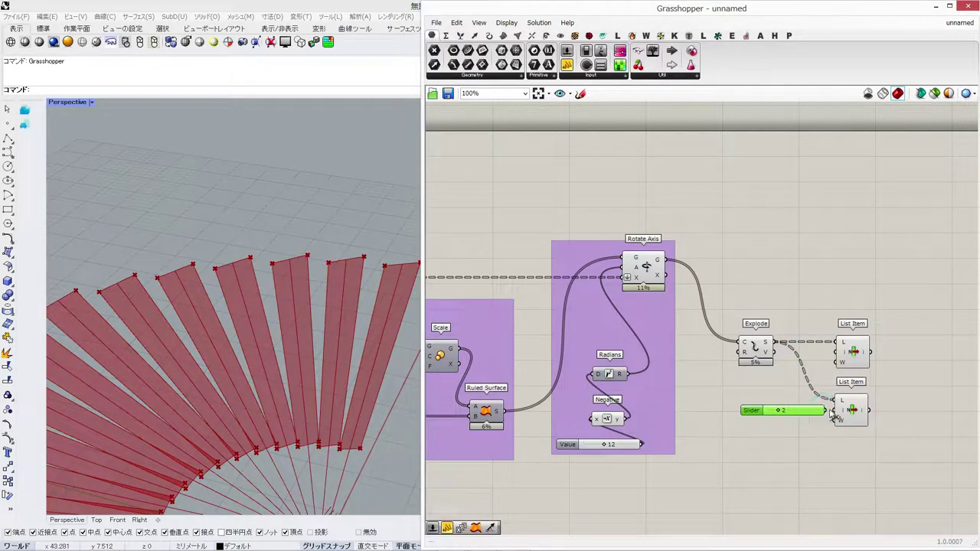
drag(826, 411, 835, 411)
click(852, 411)
right_drag(318, 260, 94, 380)
scroll(258, 234, up, 4)
right_drag(258, 233, 276, 278)
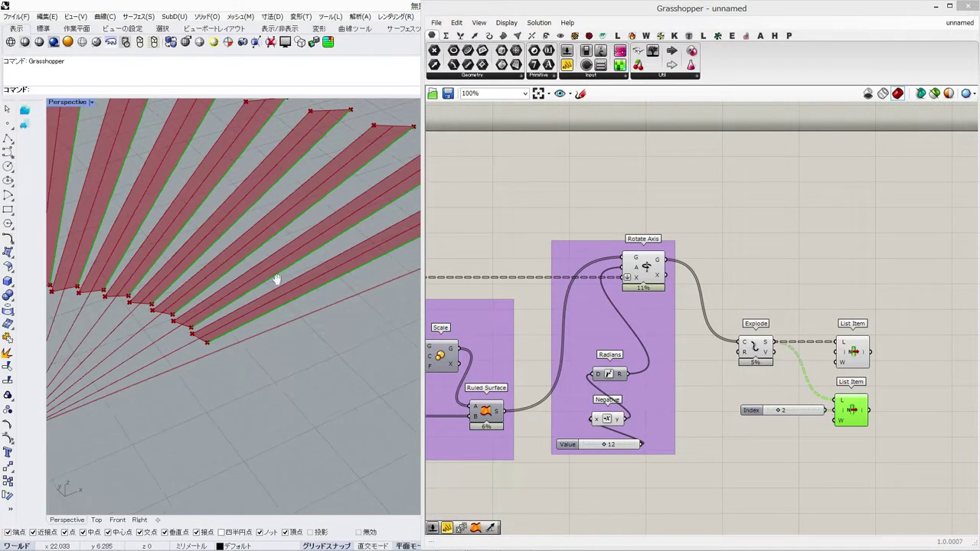
scroll(275, 278, up, 4)
click(864, 351)
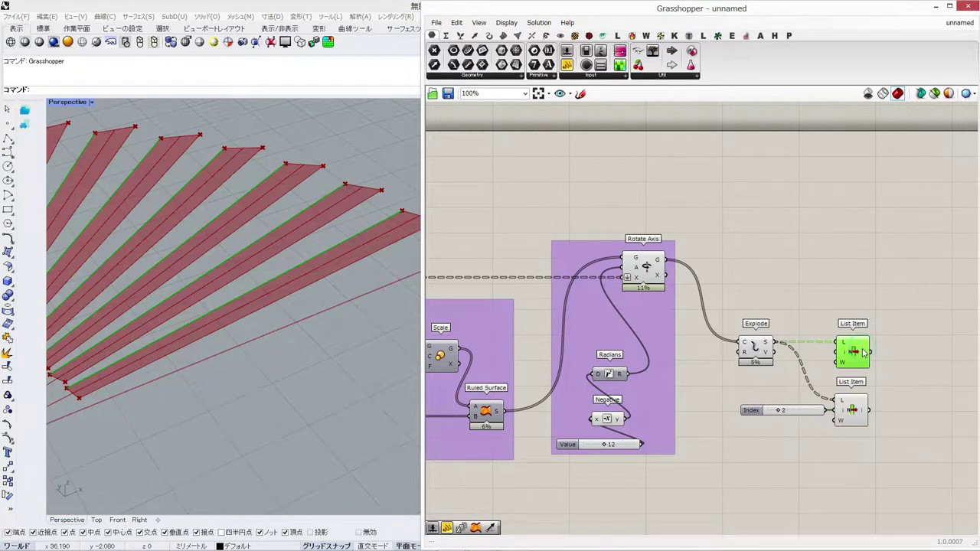
Step: Add a Cull Index component and wire the upper List Item into its list input, set to Flatten
right_drag(904, 308, 824, 307)
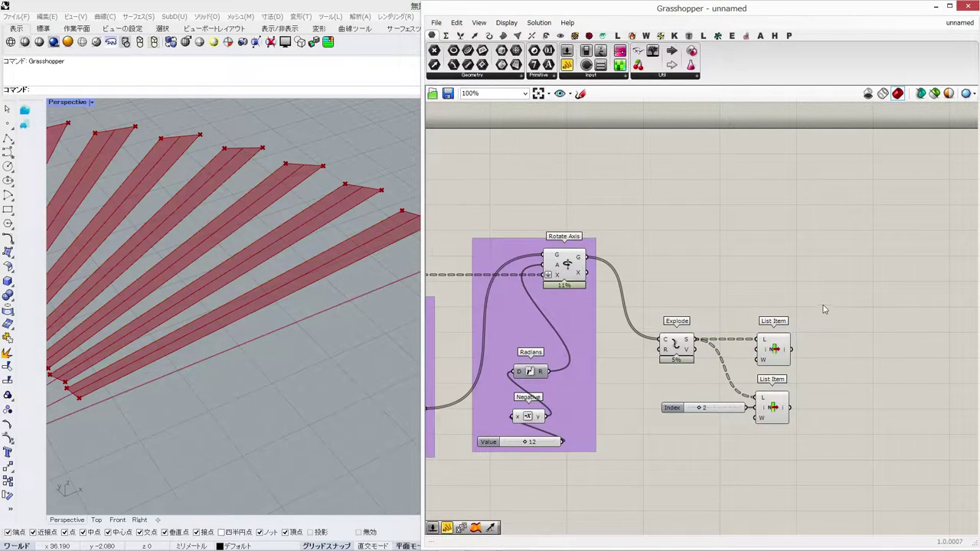
double_click(823, 305)
text(cull)
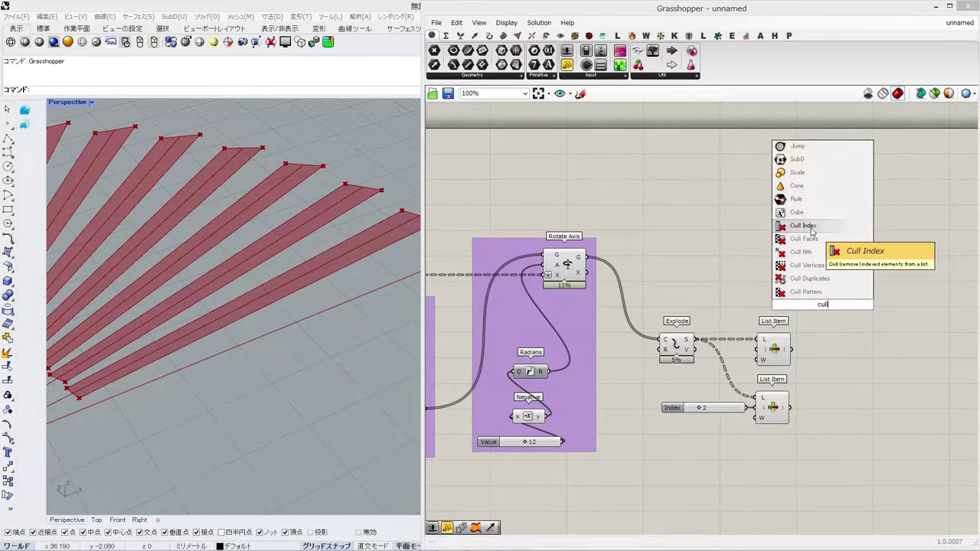
click(805, 226)
drag(808, 300, 865, 363)
right_click(852, 348)
click(849, 298)
right_click(859, 350)
scroll(263, 376, down, 5)
right_drag(381, 339, 222, 325)
Step: Add a number slider with value -1 and wire it into Cull Index's indices input
double_click(759, 283)
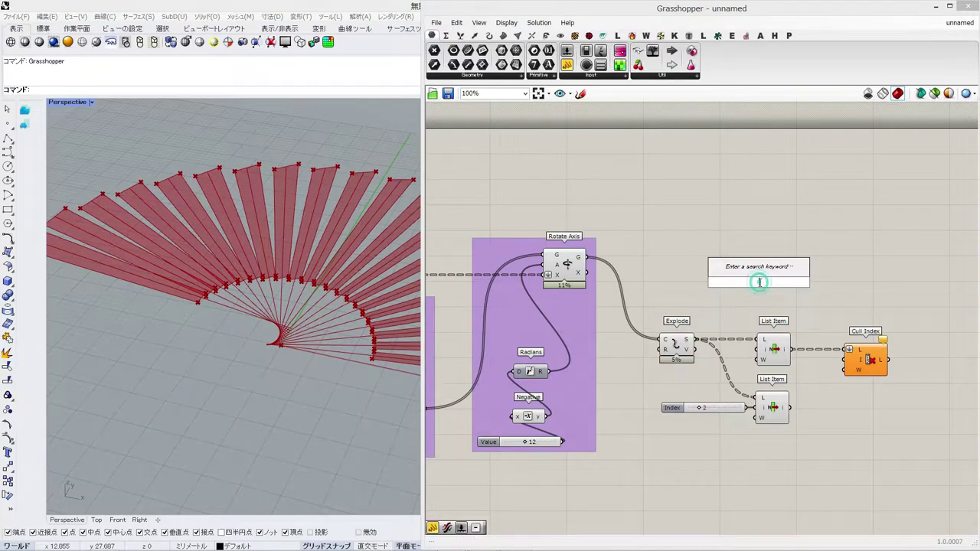
key(Return)
scroll(762, 283, up, 5)
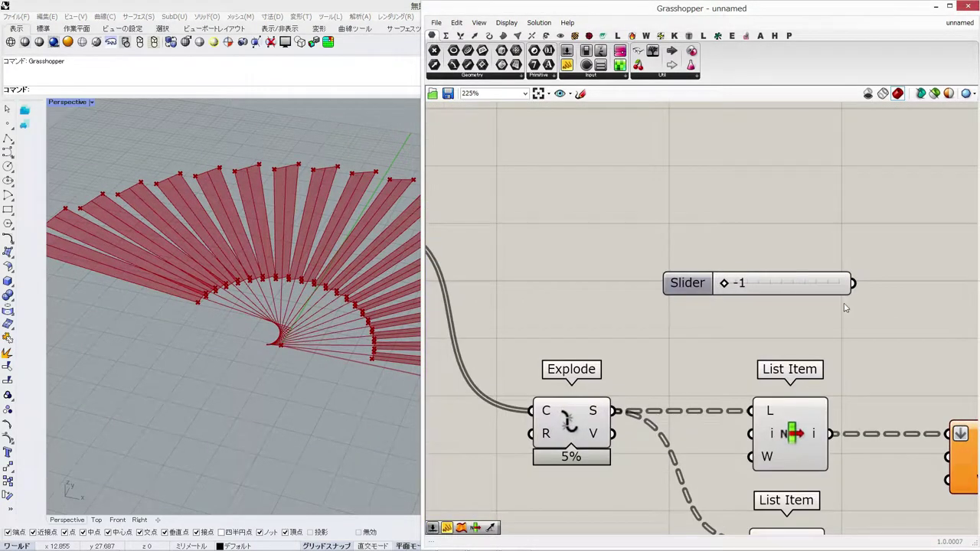
drag(922, 409, 925, 410)
click(941, 411)
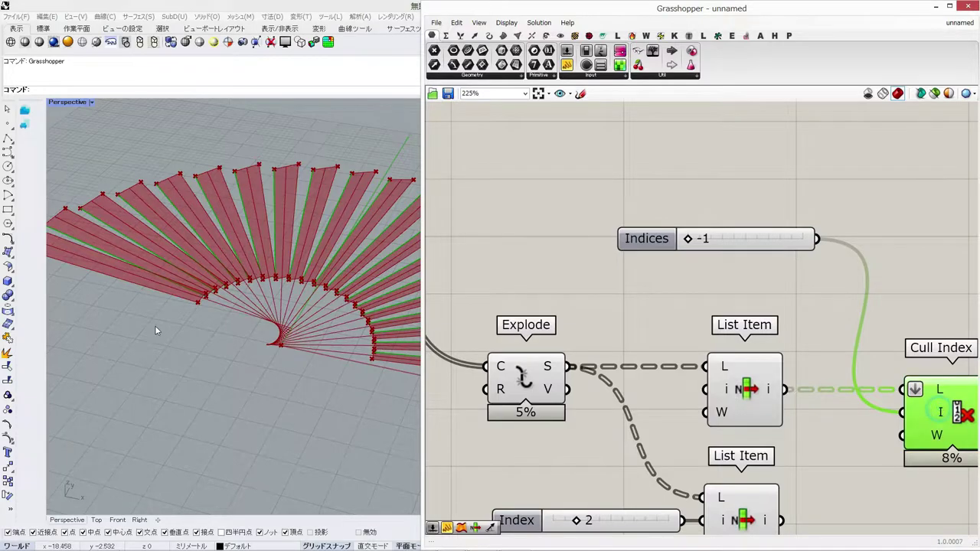
Step: Compare the rib edges picked by the upper List Item with those from Cull Index at both ends of the fan
scroll(150, 307, up, 5)
right_drag(148, 301, 242, 503)
click(733, 403)
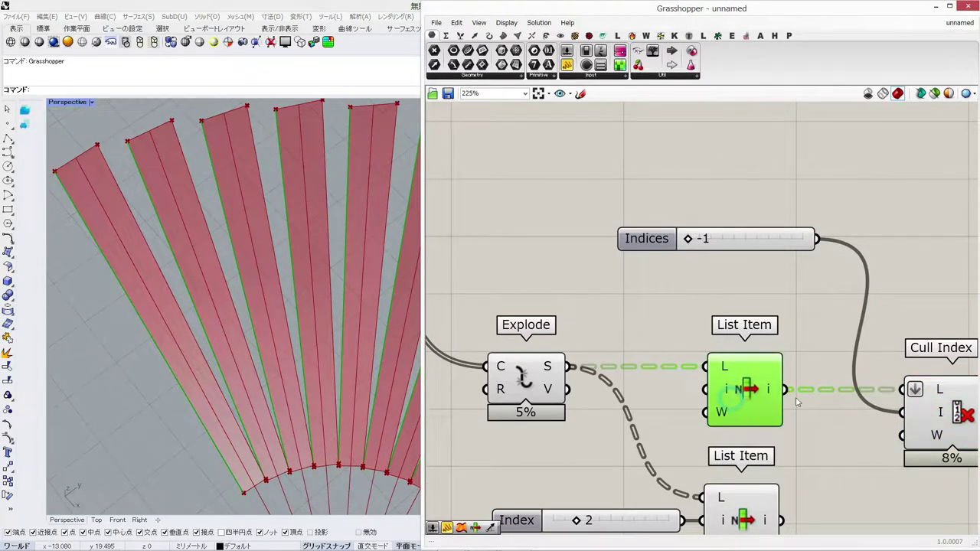
click(947, 412)
shift+right_drag(313, 268, 200, 235)
scroll(207, 268, down, 7)
right_drag(229, 355, 107, 208)
scroll(313, 380, up, 4)
scroll(313, 380, down, 5)
right_drag(294, 363, 297, 285)
Step: Add a Shift List component and wire the lower List Item into its list input, set to Flatten
right_drag(784, 318, 721, 219)
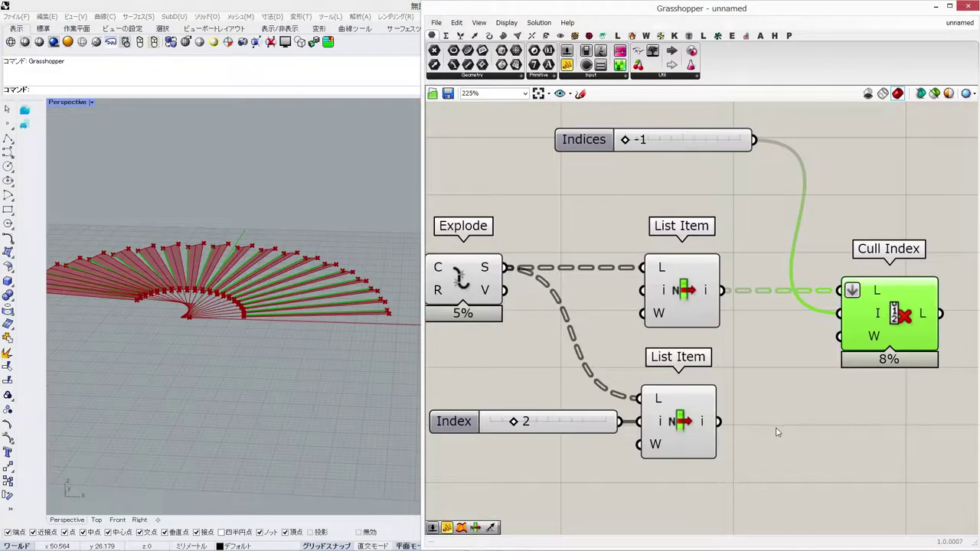
double_click(775, 428)
text(shift)
key(Return)
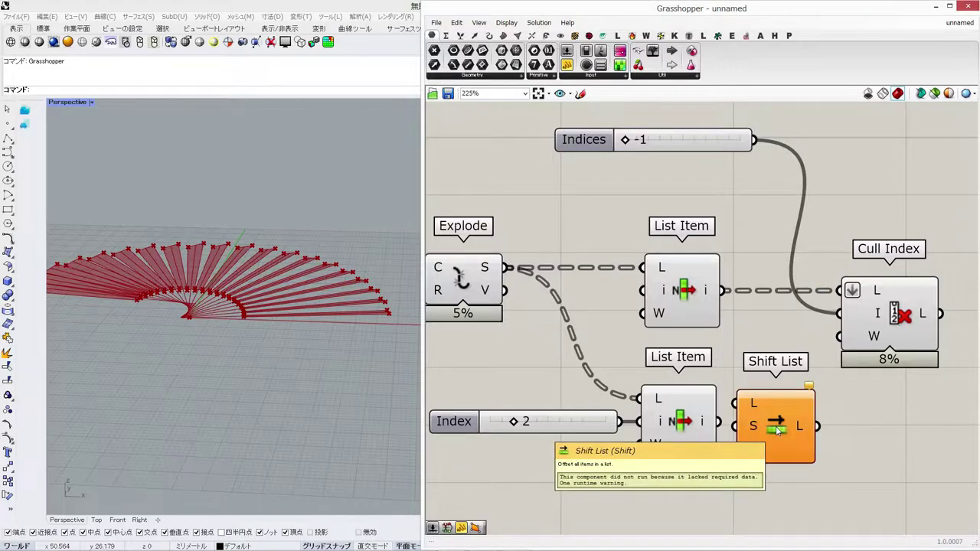
drag(776, 428, 856, 459)
drag(796, 433, 816, 435)
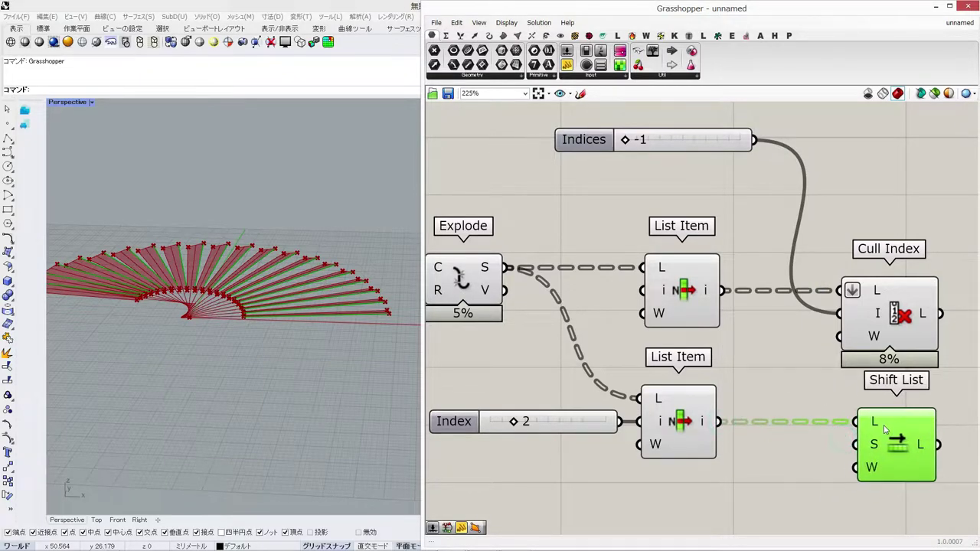
right_click(870, 430)
click(874, 435)
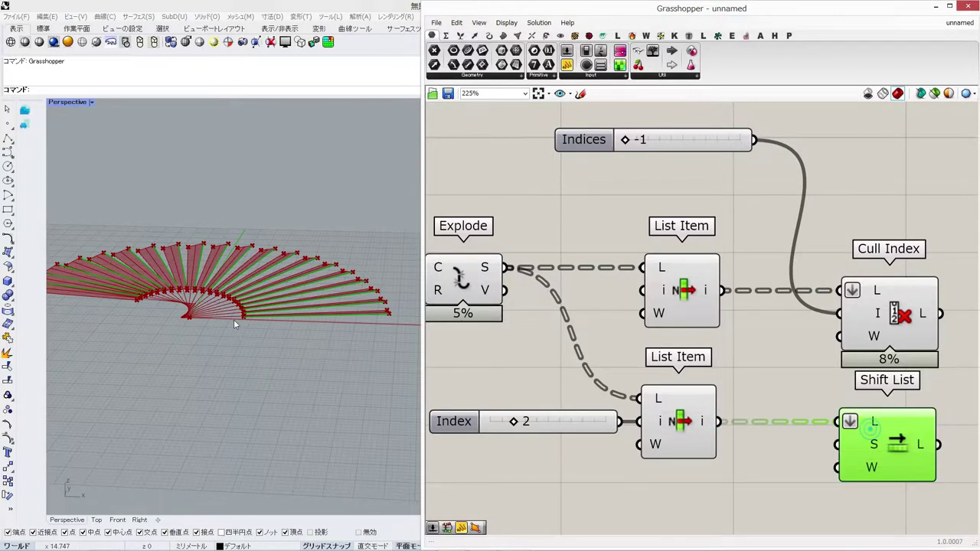
Step: Compare the lower List Item's edges with Shift List's in the viewport and invert Shift List's wrap input
right_drag(242, 343, 245, 406)
click(774, 372)
right_drag(287, 366, 245, 327)
click(880, 443)
scroll(301, 352, up, 2)
scroll(301, 352, up, 6)
shift+right_drag(349, 343, 245, 349)
right_click(862, 468)
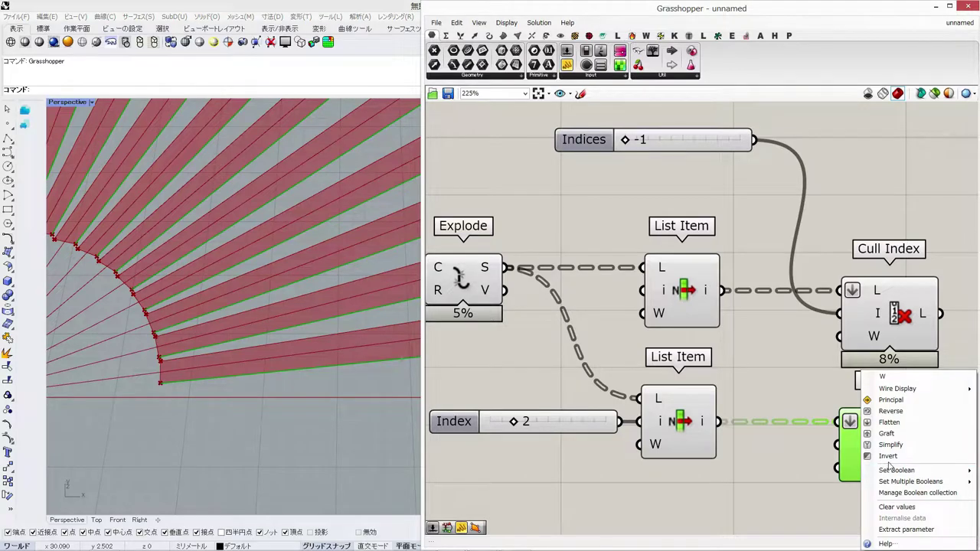
click(889, 457)
right_drag(192, 301, 305, 408)
Step: Add a Ruled Surface between the Cull Index edges as curve A and the Shift List edges as curve B
right_drag(932, 380, 715, 365)
double_click(776, 350)
text(ru)
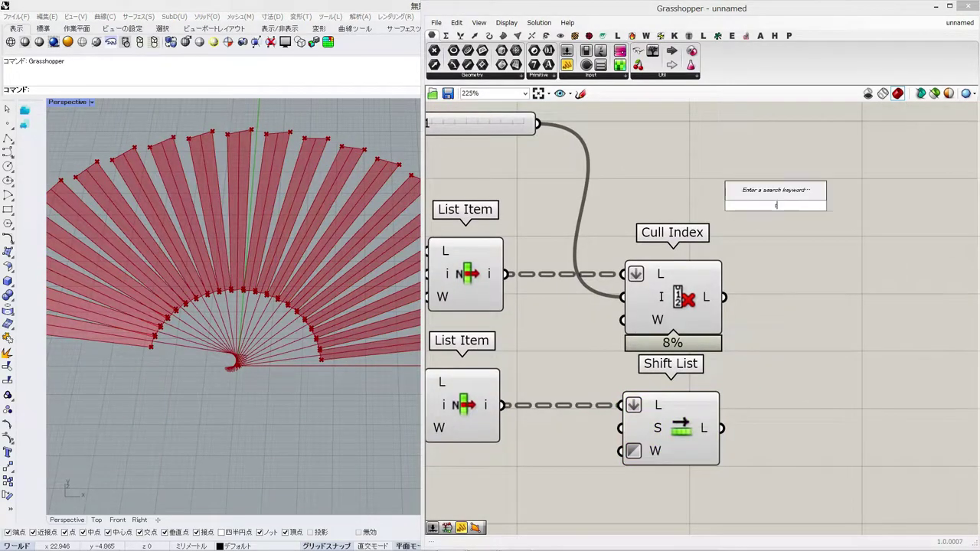
key(Up)
key(Return)
drag(776, 348, 786, 349)
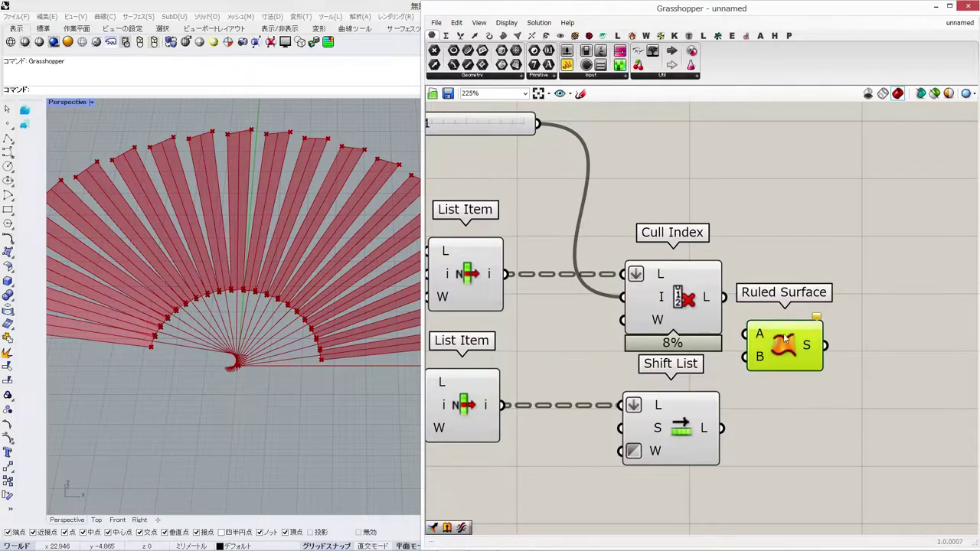
drag(723, 297, 752, 334)
drag(717, 433, 718, 431)
drag(819, 326, 939, 288)
Step: Insert a Flip Curve component between Shift List and the new Ruled Surface's B input
double_click(743, 239)
text(flip)
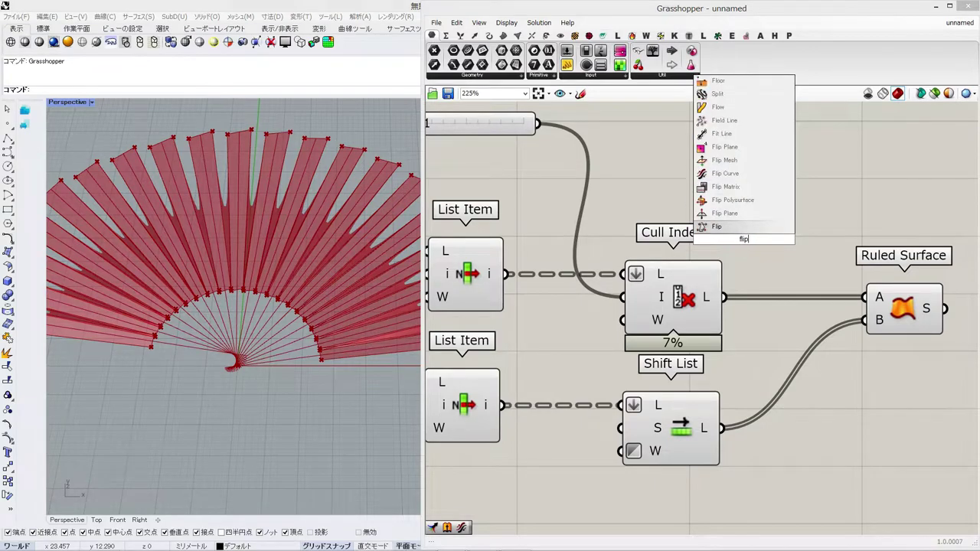
click(768, 201)
drag(754, 251, 817, 432)
drag(727, 431, 775, 432)
drag(841, 351, 865, 321)
Step: Widen the Rhino window beside the Grasshopper canvas and view the whole pleated fan
right_drag(216, 353, 408, 334)
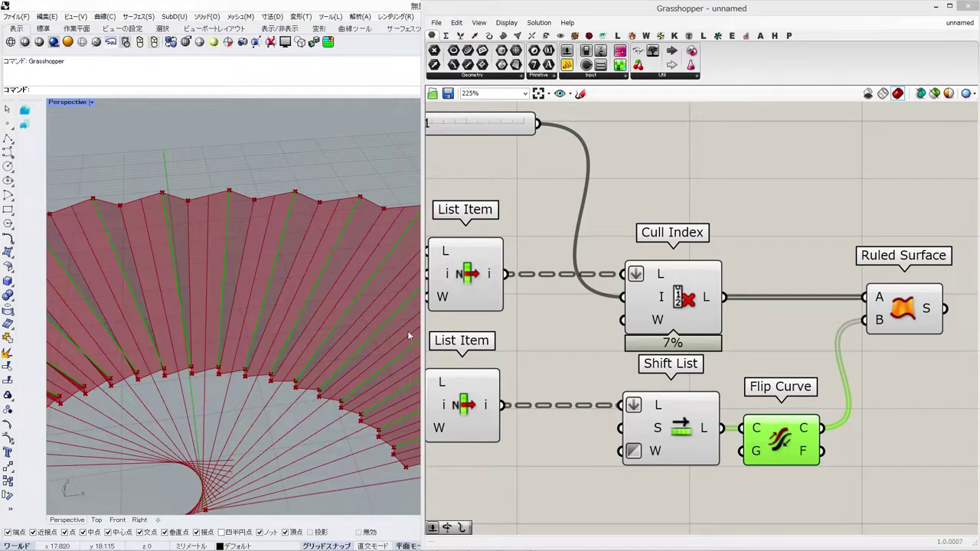
drag(423, 337, 553, 333)
shift+right_drag(439, 313, 540, 291)
scroll(540, 291, down, 2)
scroll(732, 337, down, 5)
click(732, 336)
mouse_move(376, 321)
right_down()
mouse_move(361, 334)
mouse_move(392, 331)
right_up()
scroll(392, 331, down, 3)
Step: Lower the opening-angle slider in the rotation group after Linear Array to narrow the fan's spread
right_drag(626, 294, 870, 308)
right_drag(702, 324, 923, 323)
scroll(923, 323, down, 5)
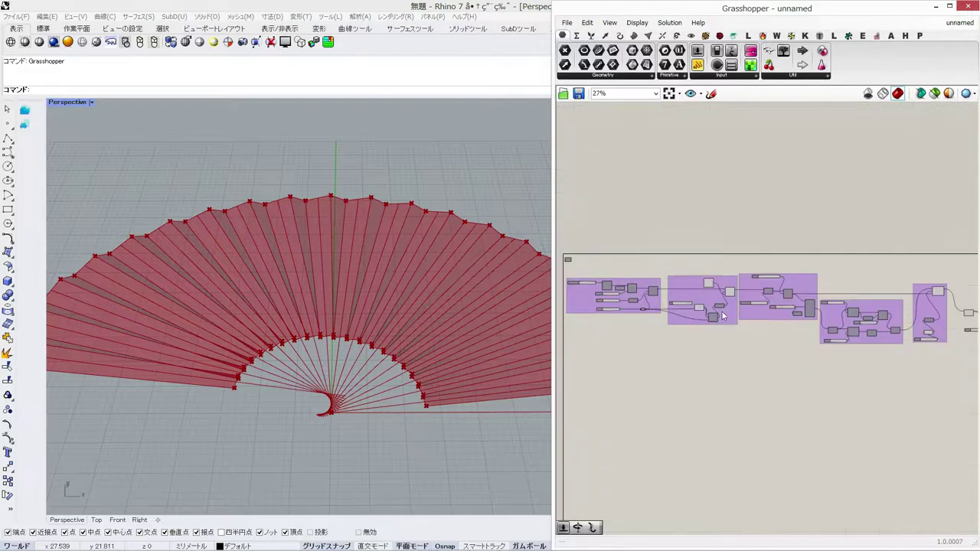
right_drag(683, 309, 815, 299)
scroll(814, 298, up, 9)
scroll(398, 258, down, 2)
shift+right_drag(422, 305, 353, 247)
drag(918, 298, 895, 318)
right_drag(398, 320, 433, 303)
Step: Try a steeper tilt with the slider feeding Negative and Radians in the Rotate Axis group, and restore it to 12
right_drag(853, 323, 625, 337)
scroll(626, 337, down, 7)
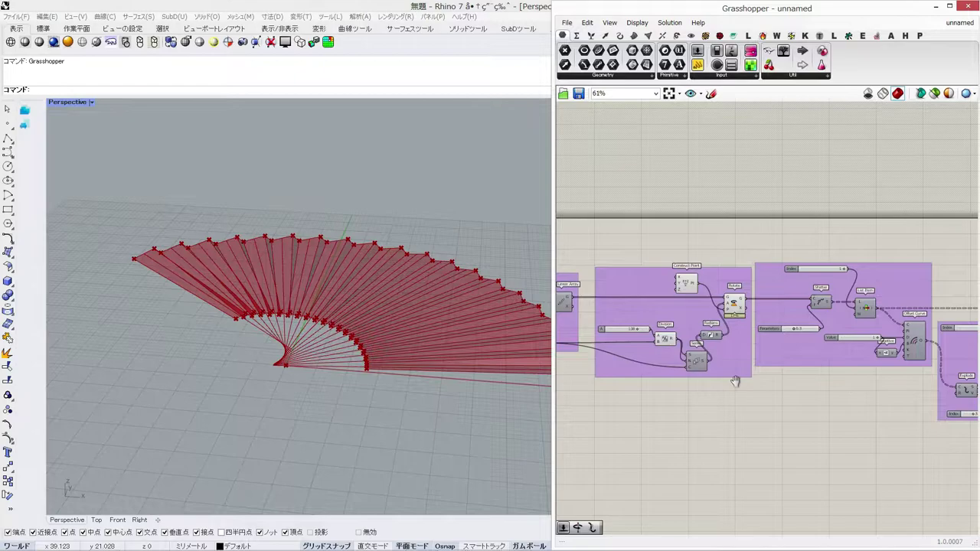
right_drag(735, 381, 384, 354)
scroll(699, 360, up, 4)
right_drag(383, 310, 429, 337)
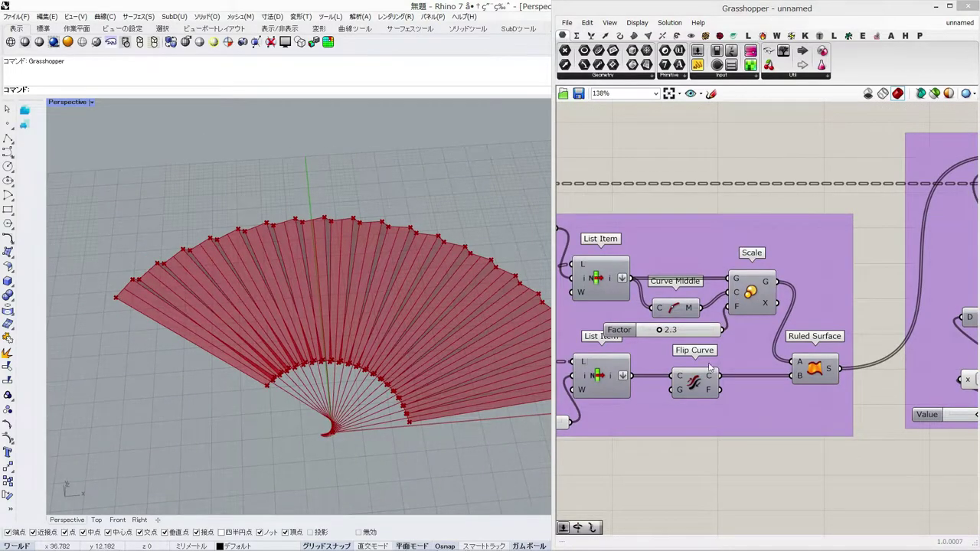
right_drag(942, 376, 793, 372)
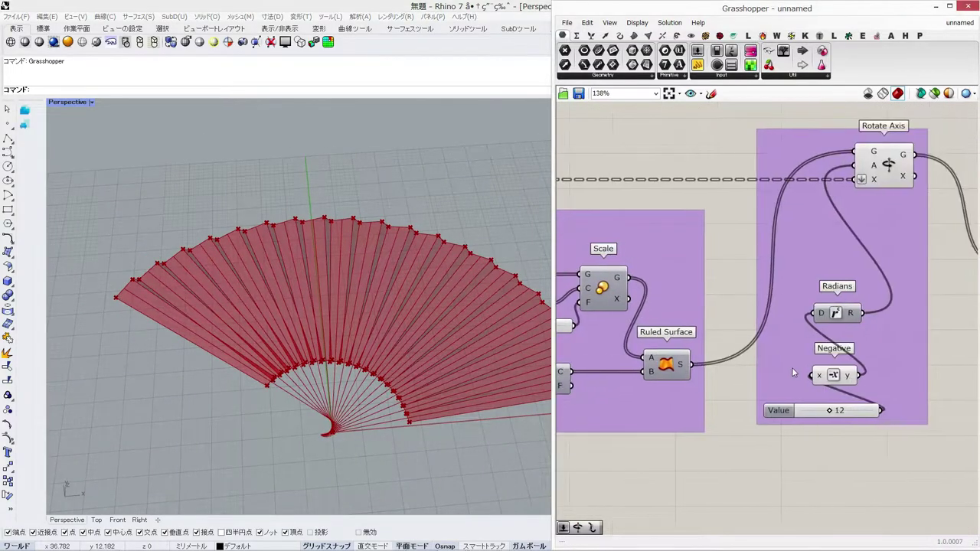
mouse_move(838, 411)
mouse_down()
mouse_move(859, 409)
mouse_move(847, 414)
mouse_up()
scroll(333, 224, up, 5)
mouse_move(331, 225)
right_down()
mouse_move(350, 374)
mouse_move(339, 189)
mouse_move(342, 234)
right_up()
double_click(841, 411)
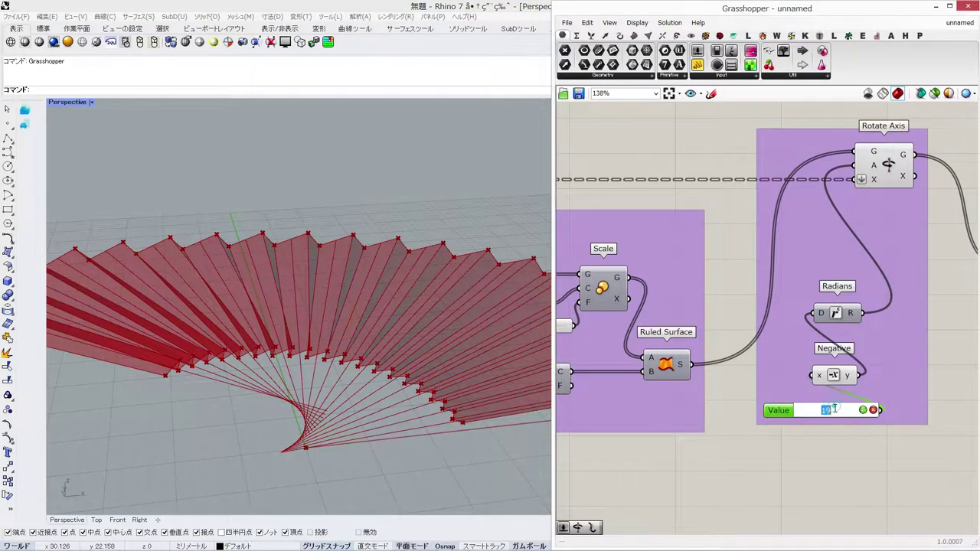
right_drag(348, 284, 338, 350)
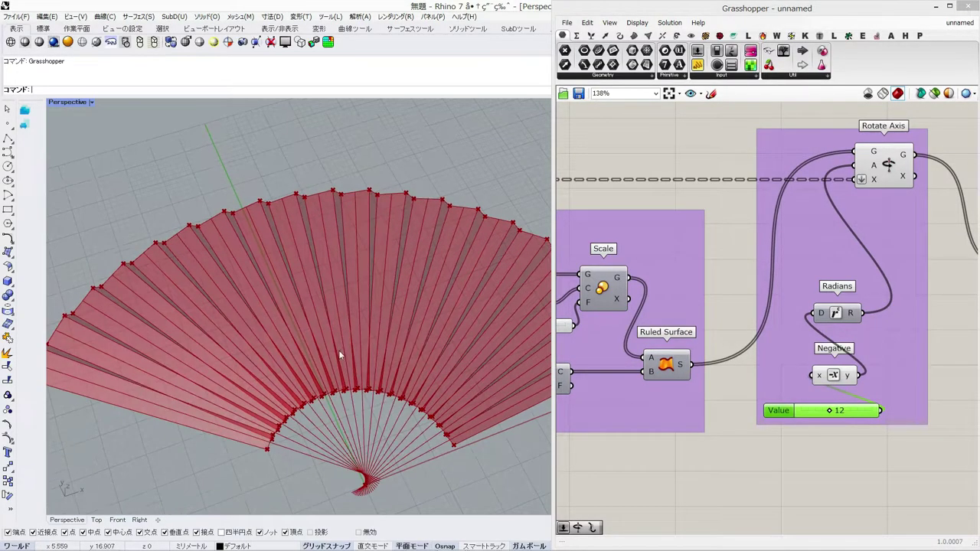
Step: Group the Explode, List Item, Cull Index, Shift List, Flip Curve and Ruled Surface components, and move the Indices slider into the group
right_drag(814, 322, 675, 331)
scroll(675, 331, down, 4)
right_drag(972, 358, 855, 338)
drag(890, 381, 662, 232)
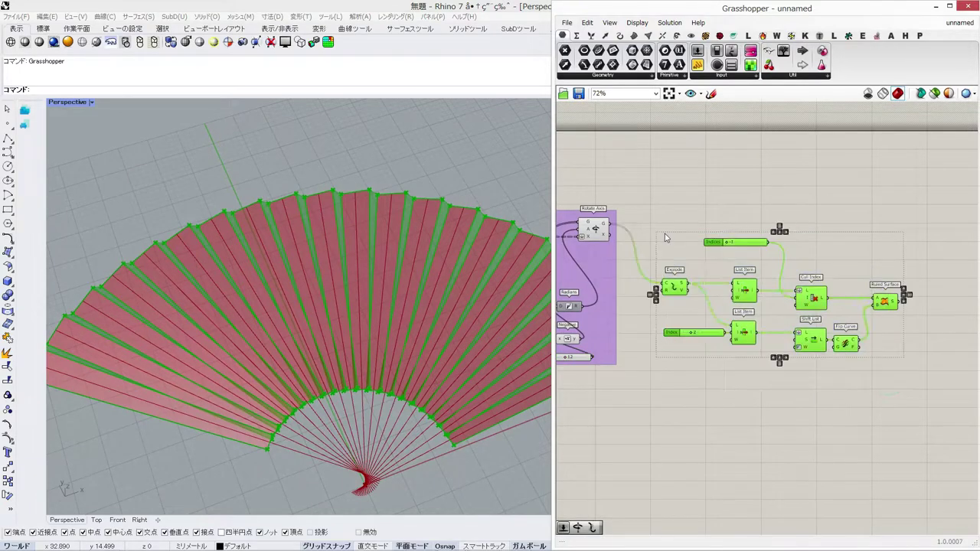
key(ctrl+g)
click(741, 209)
drag(739, 243, 743, 265)
right_drag(854, 203, 911, 198)
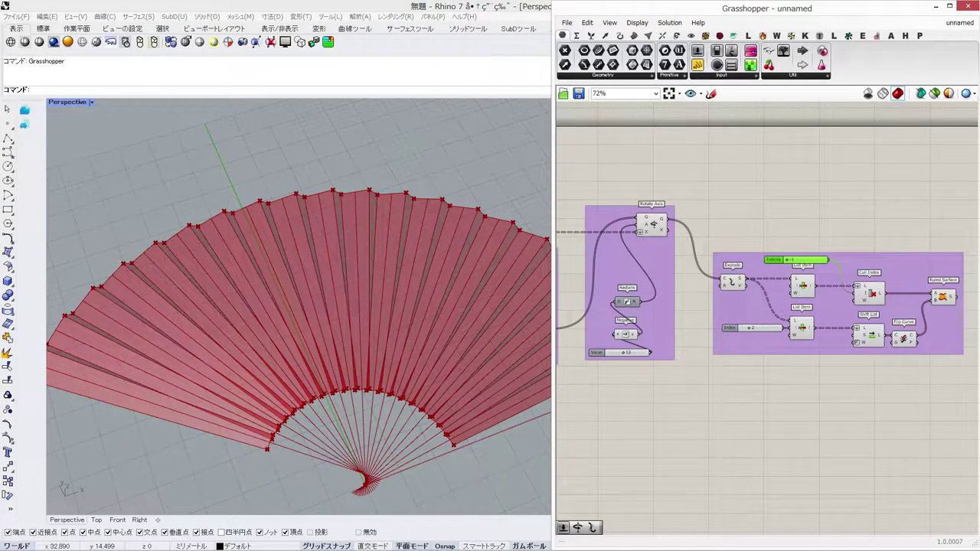
Step: Add a Merge component combining the Rotate Axis geometry as D1 with the new Ruled Surface output as D2
right_drag(923, 222, 820, 233)
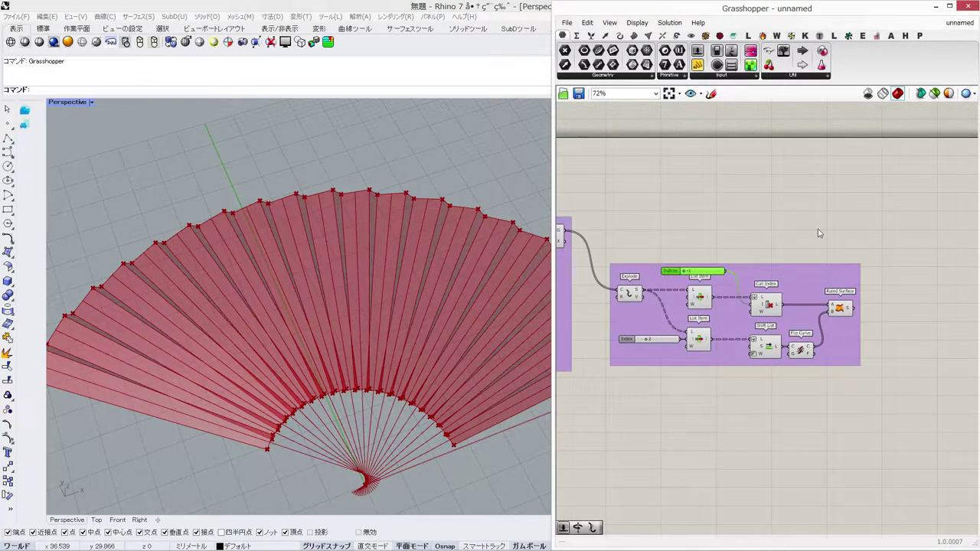
double_click(819, 231)
text(merge)
key(Return)
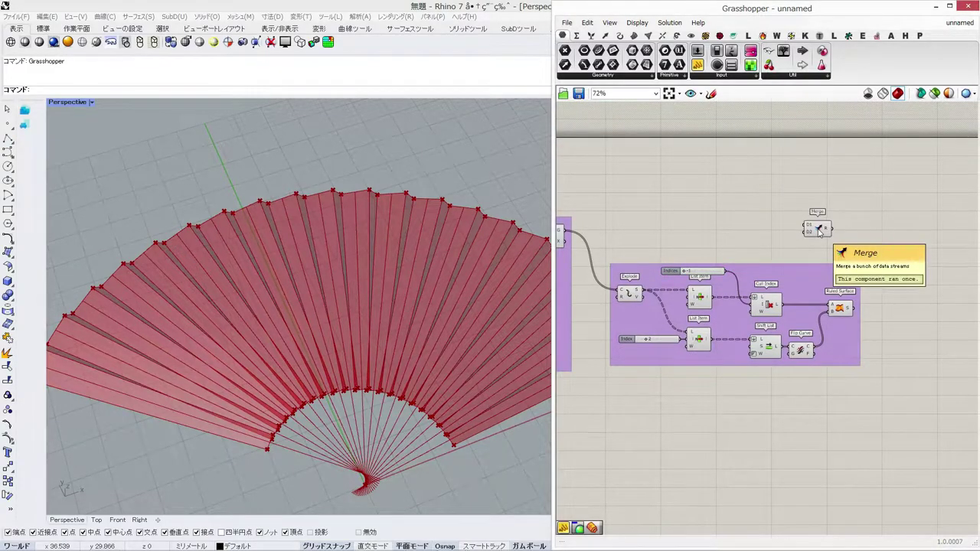
scroll(819, 230, up, 1)
drag(555, 246, 443, 249)
shift+right_drag(352, 266, 241, 251)
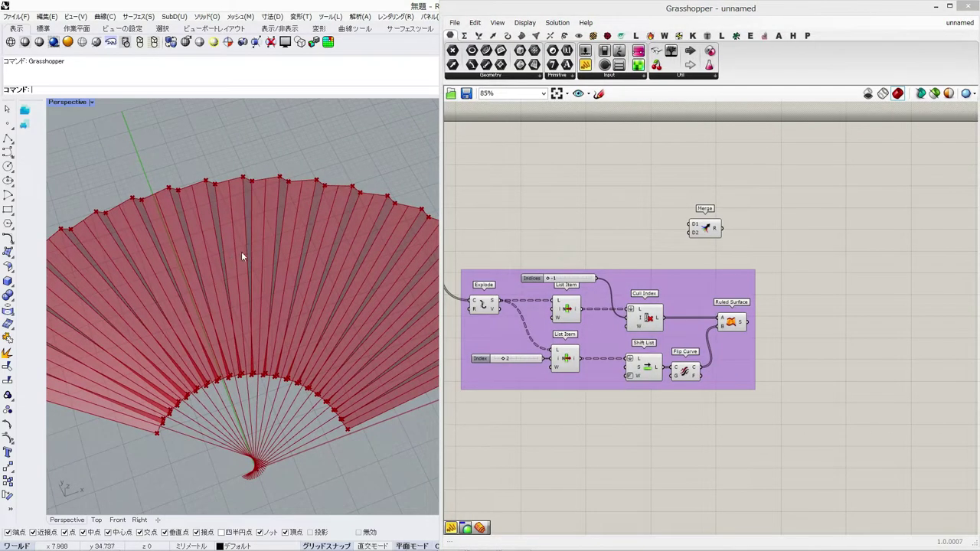
scroll(241, 251, down, 2)
right_drag(468, 247, 618, 244)
drag(810, 216, 929, 226)
drag(893, 322, 917, 236)
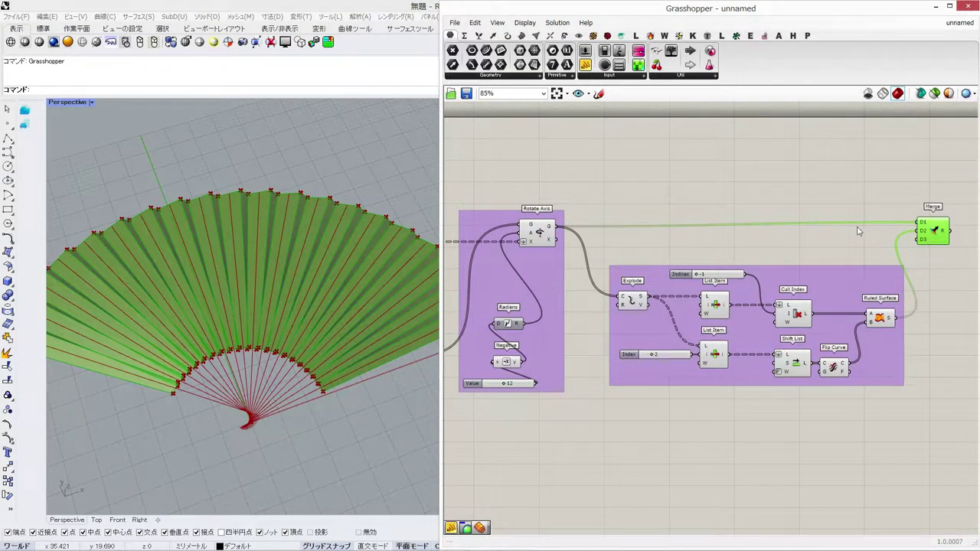
Step: Turn off the preview of the edge-joining components that lead into Merge
scroll(927, 239, up, 8)
click(903, 250)
scroll(903, 250, down, 5)
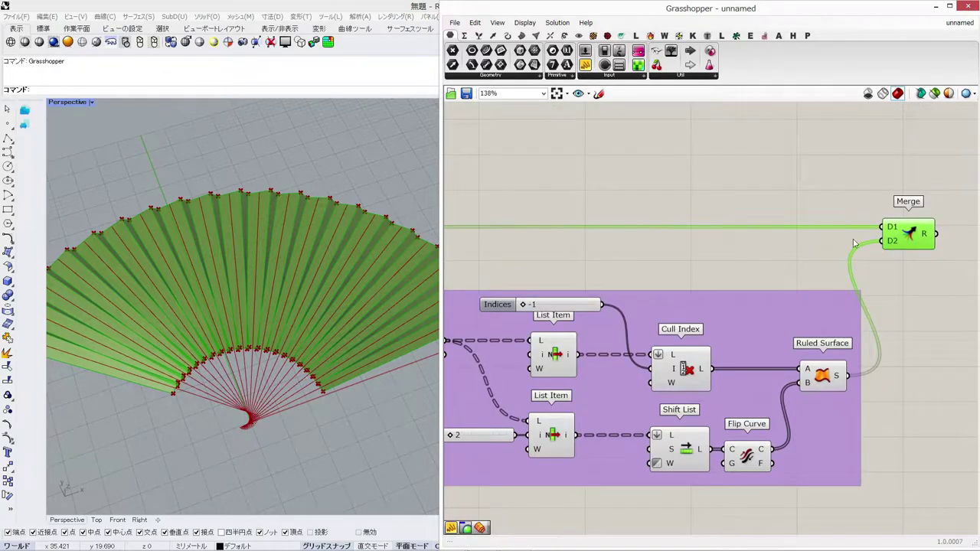
scroll(858, 240, down, 2)
right_drag(846, 256, 934, 234)
scroll(933, 232, down, 2)
drag(941, 181, 609, 409)
middle_click(634, 403)
click(667, 371)
scroll(768, 247, up, 3)
right_drag(962, 243, 736, 238)
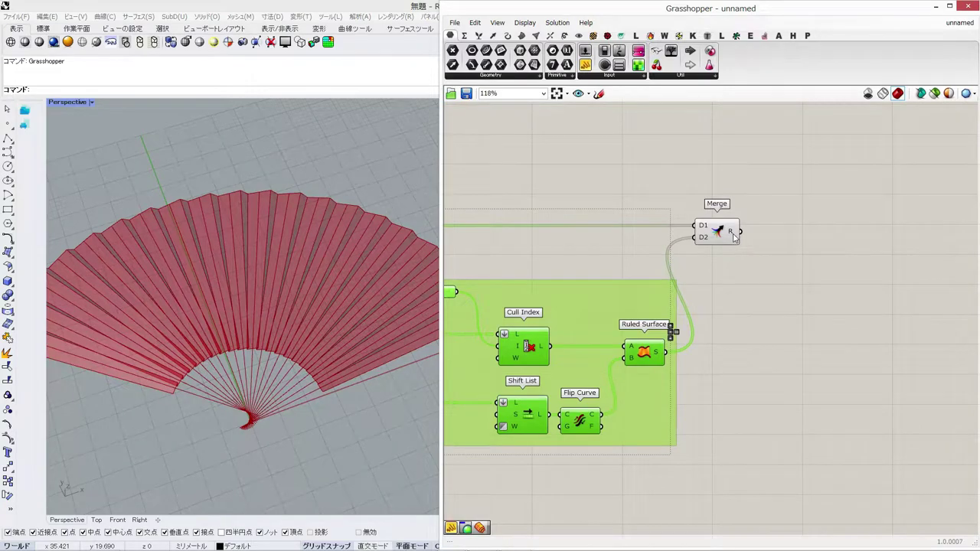
Step: Flatten Merge's R output and connect it to a new Brep Join component
right_click(732, 235)
click(744, 278)
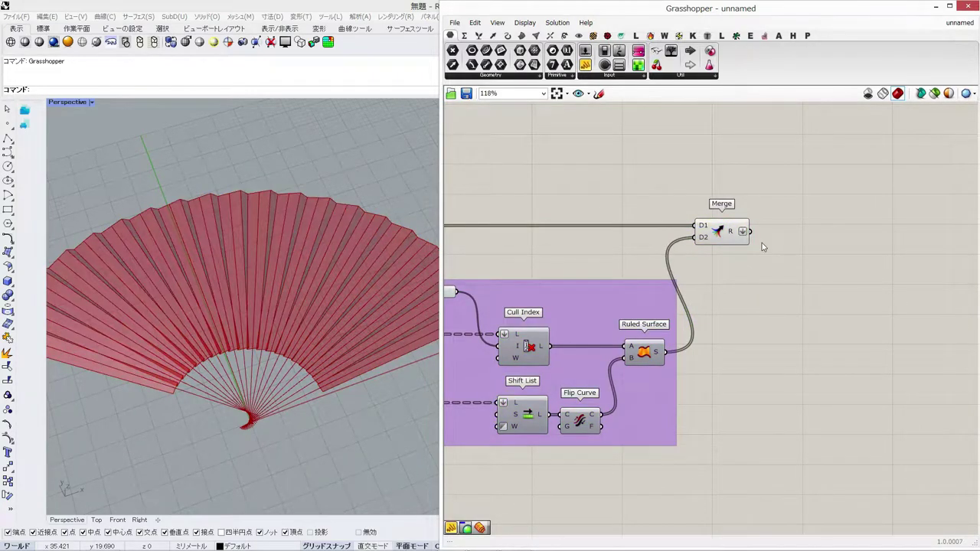
double_click(761, 242)
text(brepj)
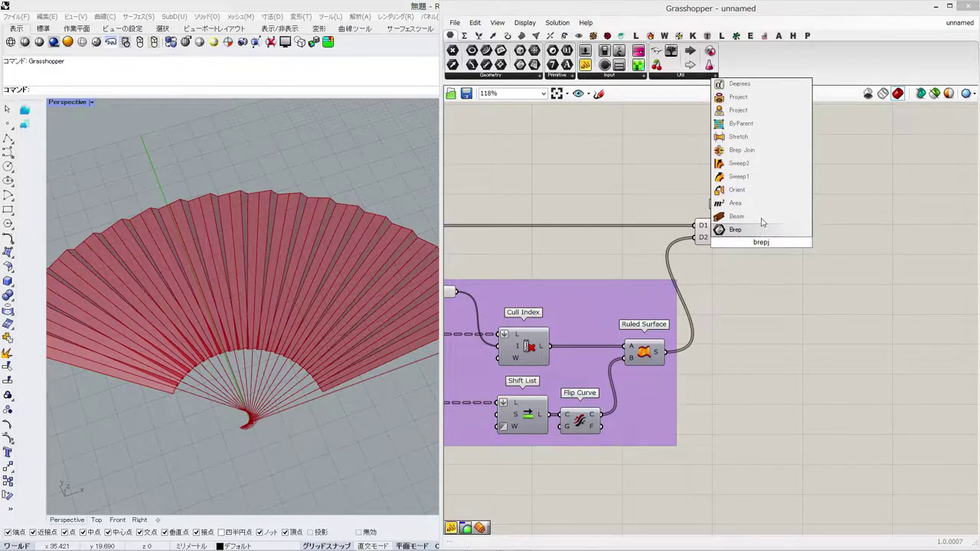
click(729, 151)
mouse_move(761, 240)
mouse_down()
mouse_move(790, 237)
mouse_move(751, 232)
mouse_up()
click(732, 221)
click(834, 319)
Step: Add a Move component for the joined breps and connect a Unit Z vector as its motion input
right_drag(887, 311, 835, 315)
double_click(846, 314)
text(move)
key(Return)
drag(842, 312, 795, 242)
double_click(733, 328)
text(z)
key(Return)
drag(737, 326, 779, 298)
drag(796, 263, 808, 239)
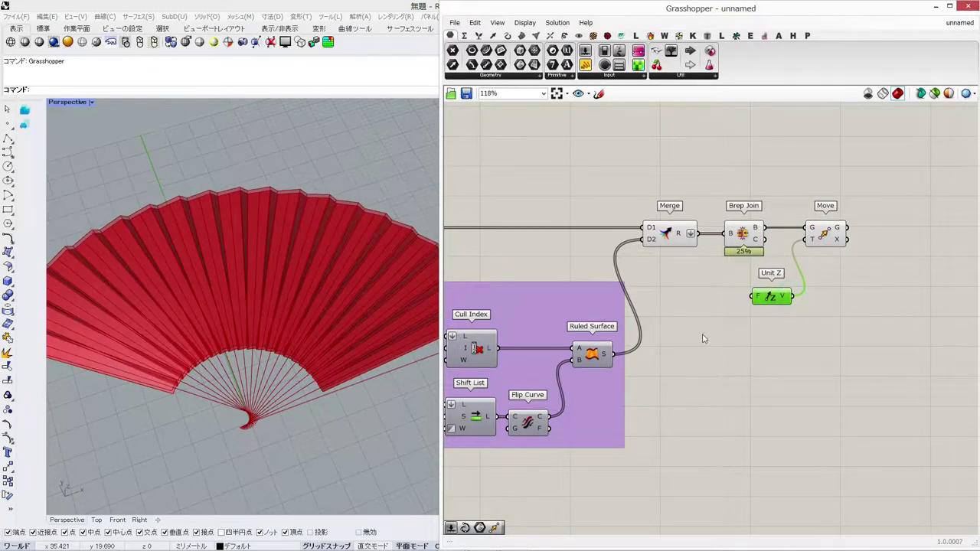
Step: Drive the Unit Z factor with a new number slider set to 0.05
double_click(729, 358)
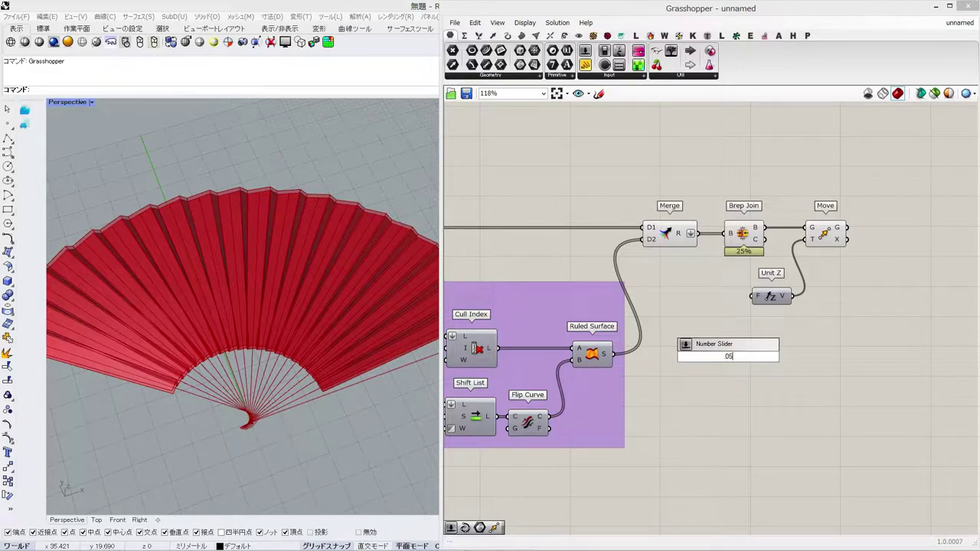
text(.05)
key(Return)
drag(756, 308, 756, 300)
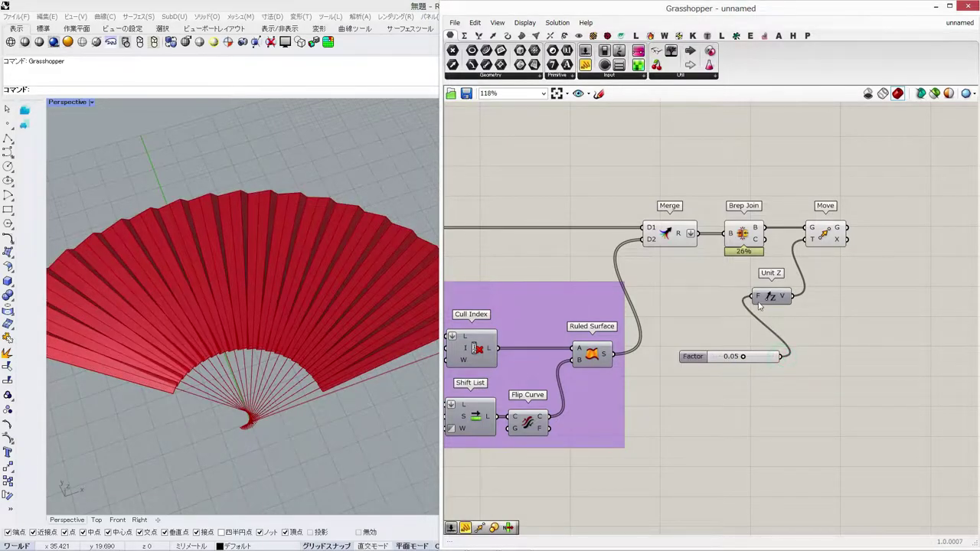
right_drag(396, 316, 346, 287)
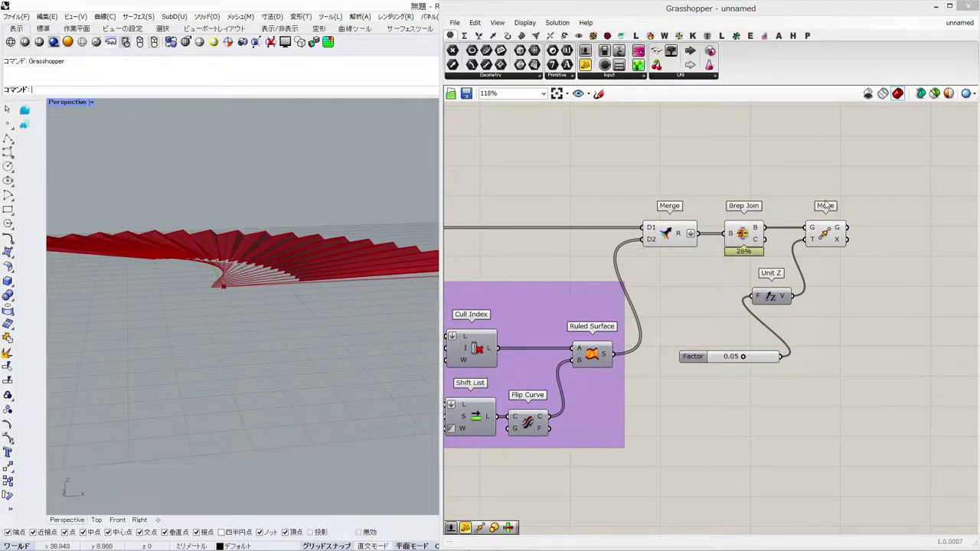
Step: Turn off the preview of the Merge and Brep Join components
drag(754, 202, 637, 259)
middle_click(669, 273)
click(704, 243)
right_drag(219, 278, 268, 322)
Step: Group the Merge, Brep Join, Move and Unit Z components together with the 0.05 slider
right_drag(781, 294, 870, 335)
scroll(870, 335, down, 3)
right_drag(790, 344, 703, 347)
scroll(811, 358, up, 2)
drag(849, 437, 721, 271)
shift+click(673, 283)
key(ctrl+g)
drag(700, 320, 705, 319)
Step: Move the component groups down the canvas to free up space above them
click(601, 289)
right_drag(777, 293, 897, 294)
scroll(897, 294, down, 6)
right_drag(500, 304, 657, 322)
right_drag(588, 277, 608, 255)
scroll(608, 256, down, 5)
drag(839, 340, 499, 238)
drag(643, 263, 572, 404)
click(568, 275)
scroll(569, 278, up, 6)
click(605, 288)
scroll(261, 255, up, 3)
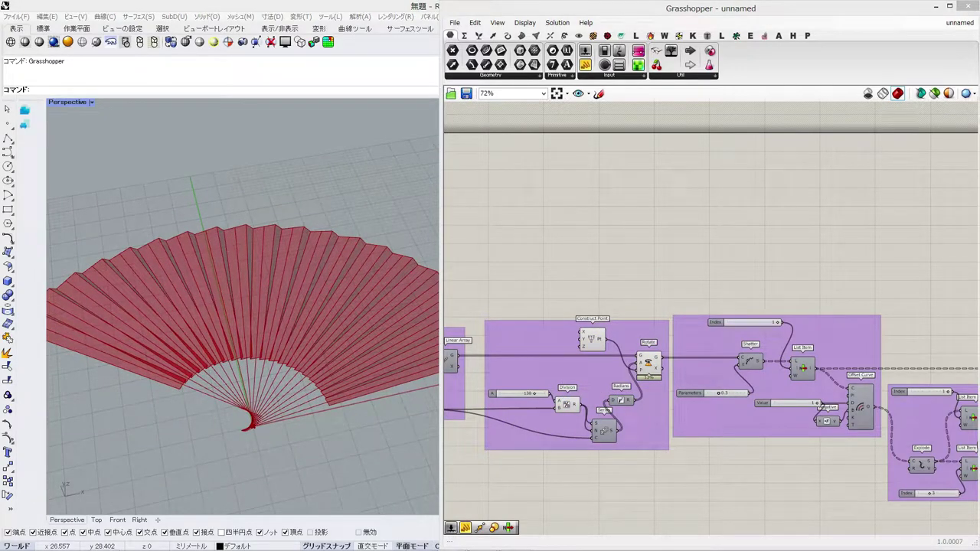
Step: Turn off the preview of the Construct Point and Division components in the rotation group
right_click(631, 274)
click(656, 378)
right_click(595, 341)
click(618, 362)
click(649, 366)
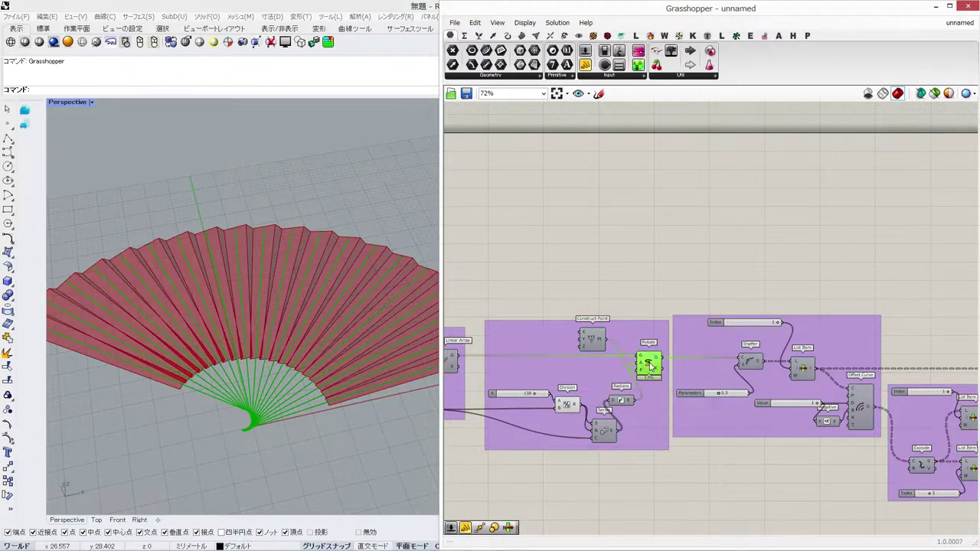
right_click(567, 405)
click(587, 423)
click(653, 296)
Step: Add an Offset Curve component above the groups and feed it the rotated rib lines from Rotate
scroll(674, 284, up, 2)
double_click(675, 260)
text(off)
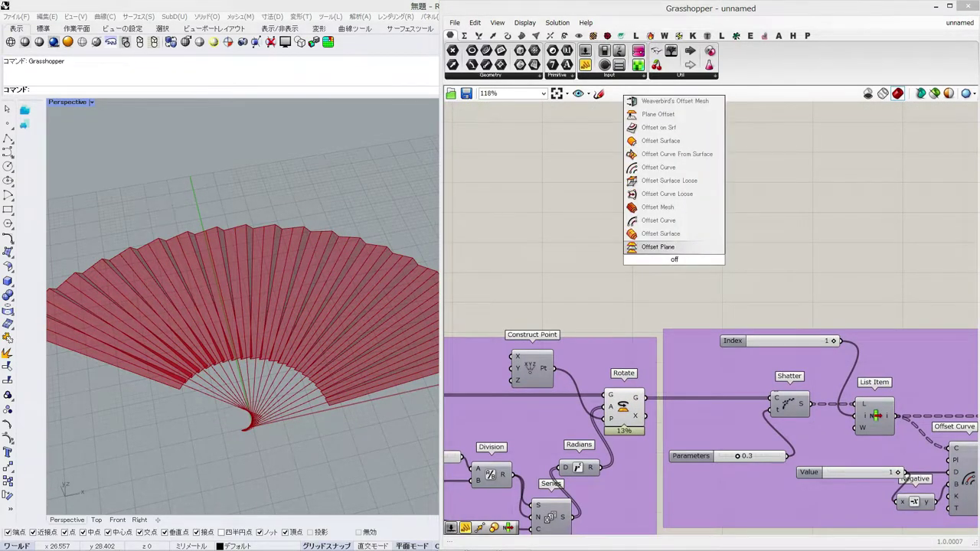
click(670, 170)
drag(642, 401, 633, 291)
drag(655, 239, 655, 235)
scroll(653, 306, down, 4)
right_drag(653, 342, 602, 395)
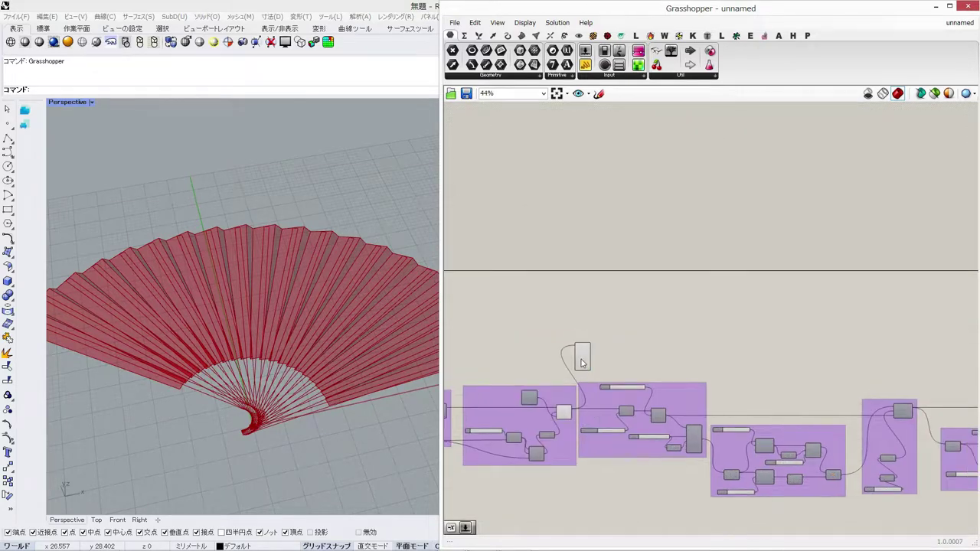
Step: Place the Offset Curve farther along the canvas and insert a relay into its input wire
drag(582, 361, 728, 318)
double_click(643, 362)
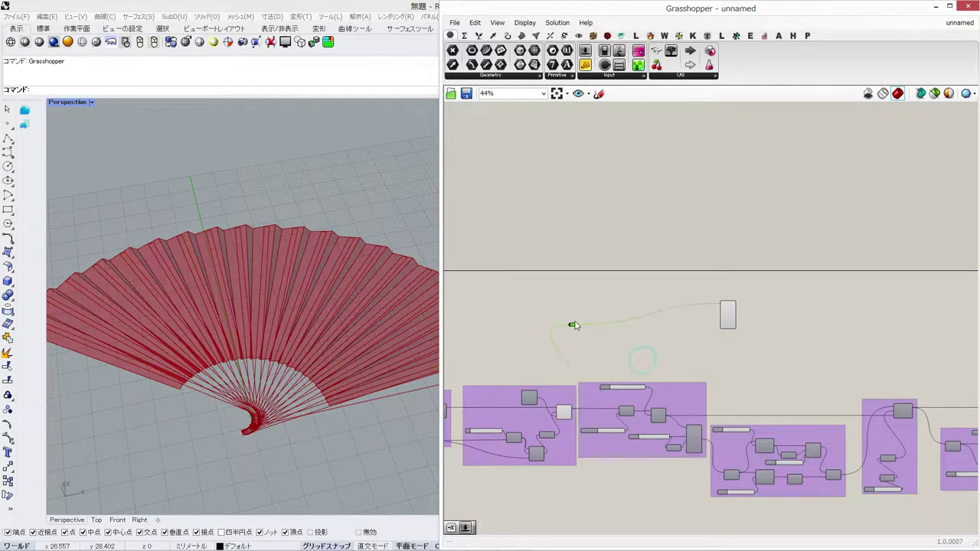
scroll(579, 306, up, 6)
scroll(586, 303, down, 2)
right_drag(793, 322, 674, 322)
Step: Turn off the preview of the Move component that shows the pleated fan surface
click(795, 311)
right_drag(798, 344, 733, 325)
right_drag(253, 303, 251, 340)
scroll(252, 340, up, 4)
right_drag(810, 368, 725, 363)
scroll(680, 344, down, 6)
scroll(871, 376, up, 4)
click(831, 363)
right_click(838, 362)
click(859, 382)
Step: Add a number slider set to 0.5 and connect it to the new Offset Curve's D input
right_drag(490, 323, 787, 338)
scroll(787, 338, down, 2)
right_drag(578, 299, 807, 300)
scroll(807, 278, up, 1)
click(805, 276)
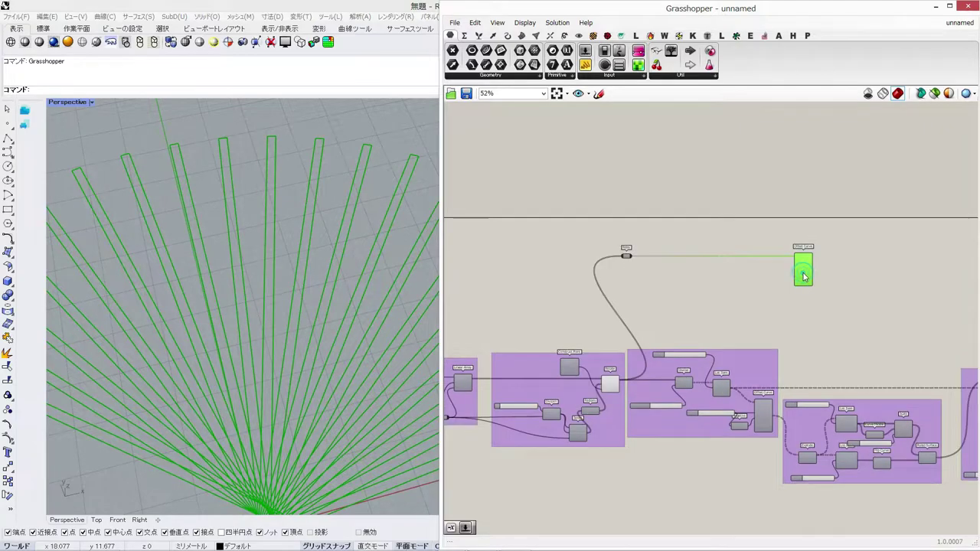
scroll(804, 275, up, 5)
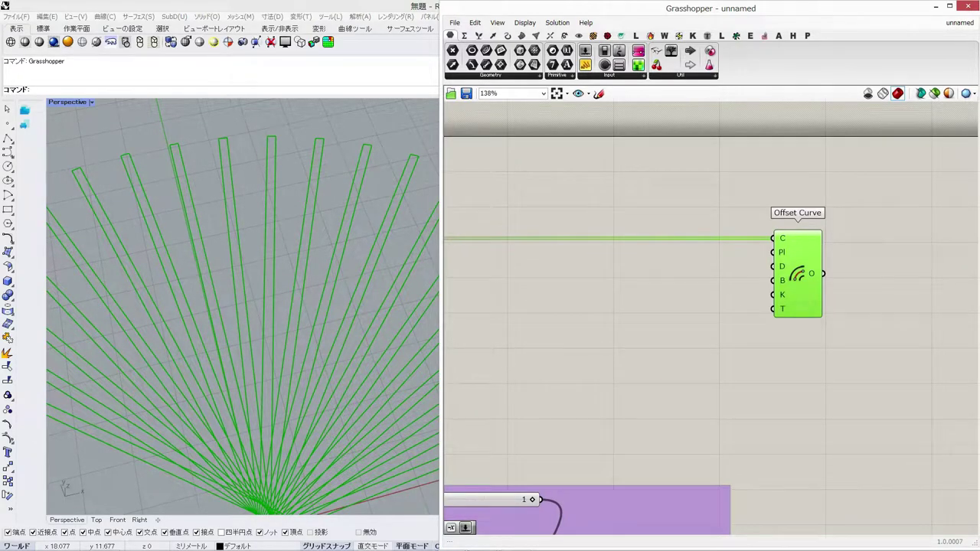
double_click(571, 305)
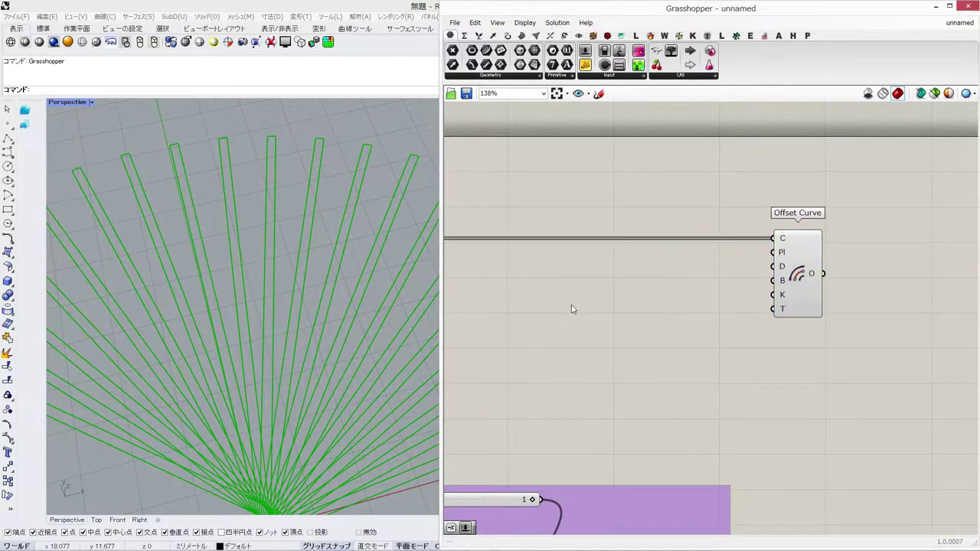
text(0.5)
key(Return)
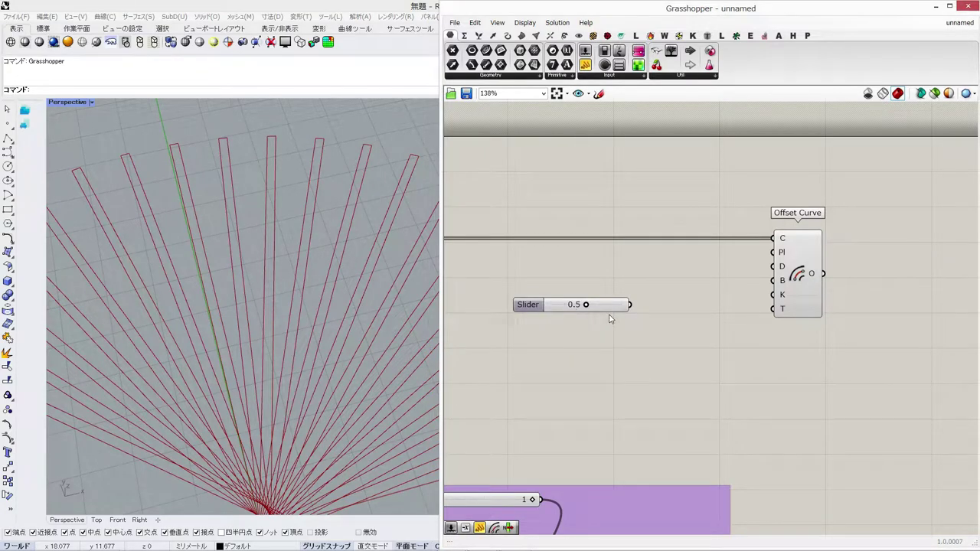
drag(611, 306, 660, 288)
drag(764, 275, 766, 273)
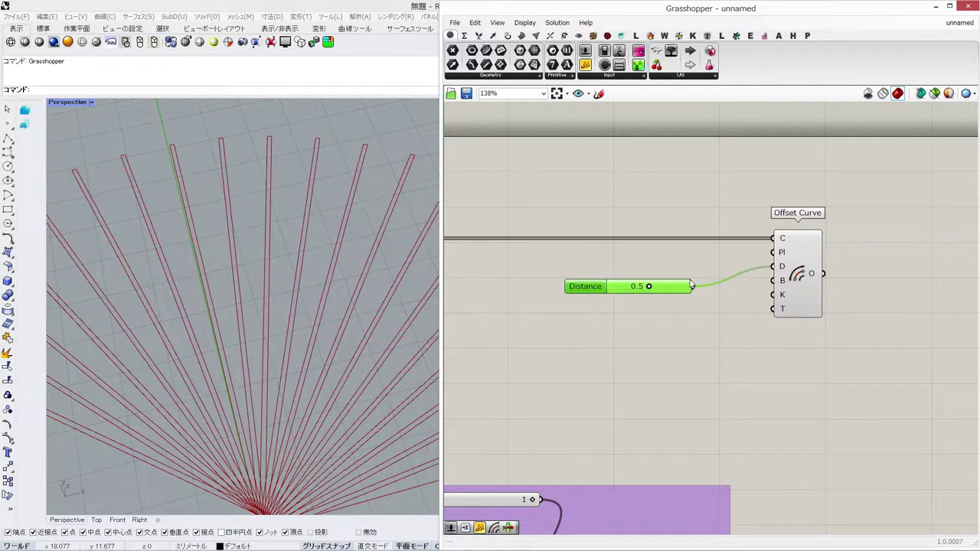
Step: Add a Negative component between the 0.5 slider and the Offset Curve's B input so the ribs offset to both sides
drag(677, 287, 702, 267)
double_click(701, 303)
text(neg)
key(Return)
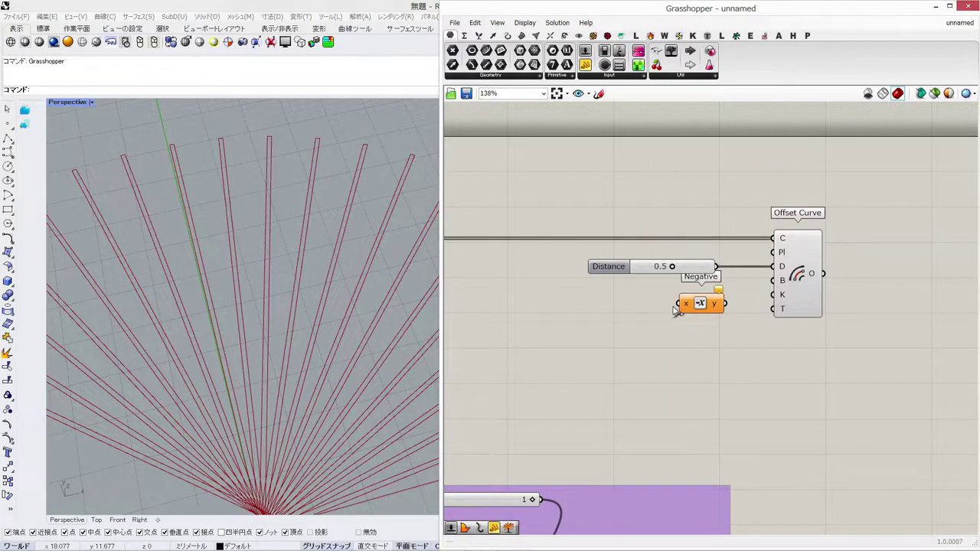
click(805, 274)
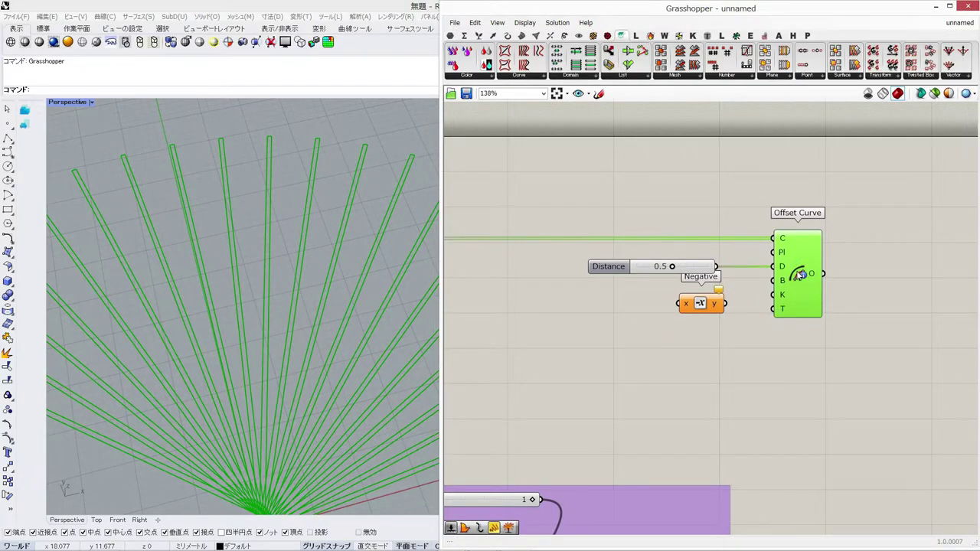
drag(715, 267, 744, 298)
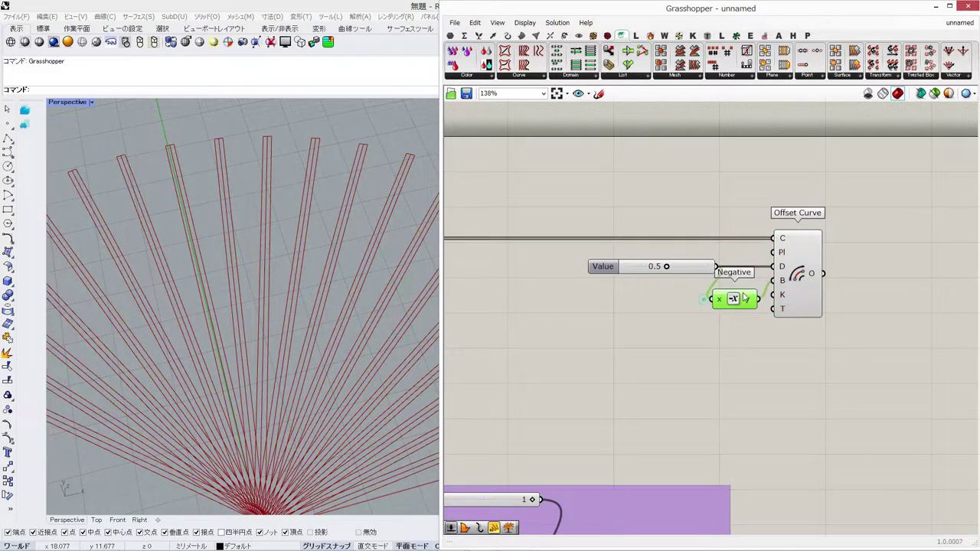
drag(702, 268, 675, 268)
drag(736, 293, 731, 292)
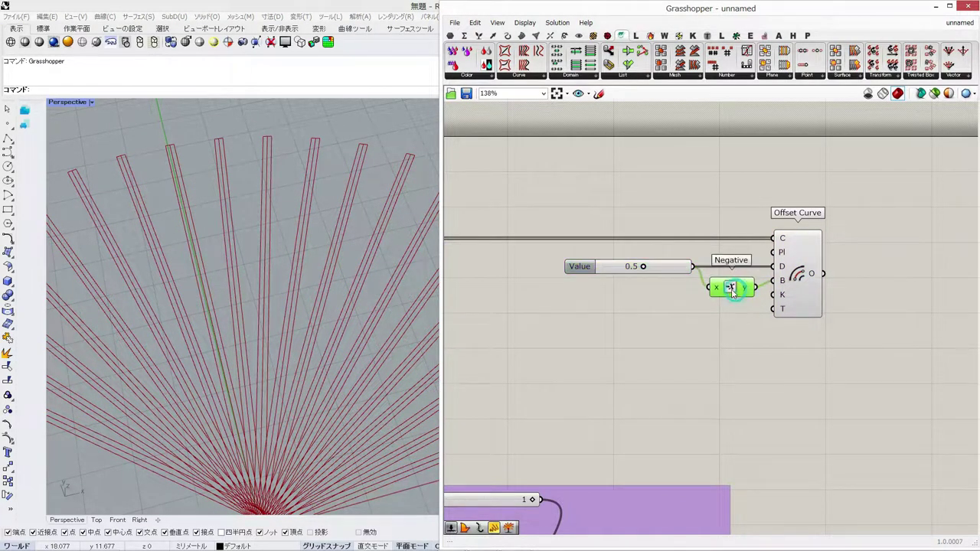
Step: Add a Rotate Axis component after the new Offset Curve and connect the offset ribs to its flattened G input
scroll(669, 308, down, 3)
right_drag(889, 269, 680, 270)
click(683, 266)
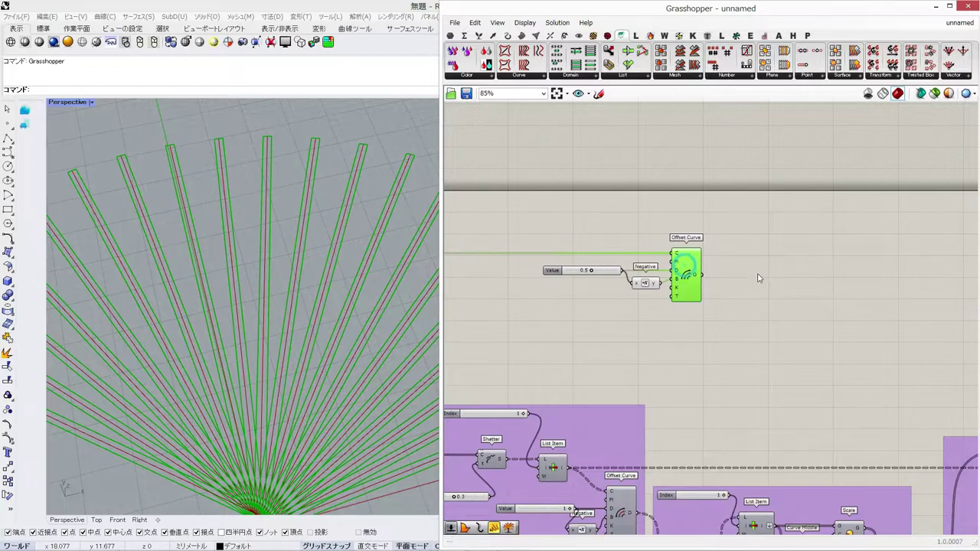
right_drag(762, 273, 748, 271)
double_click(784, 272)
text(rotate)
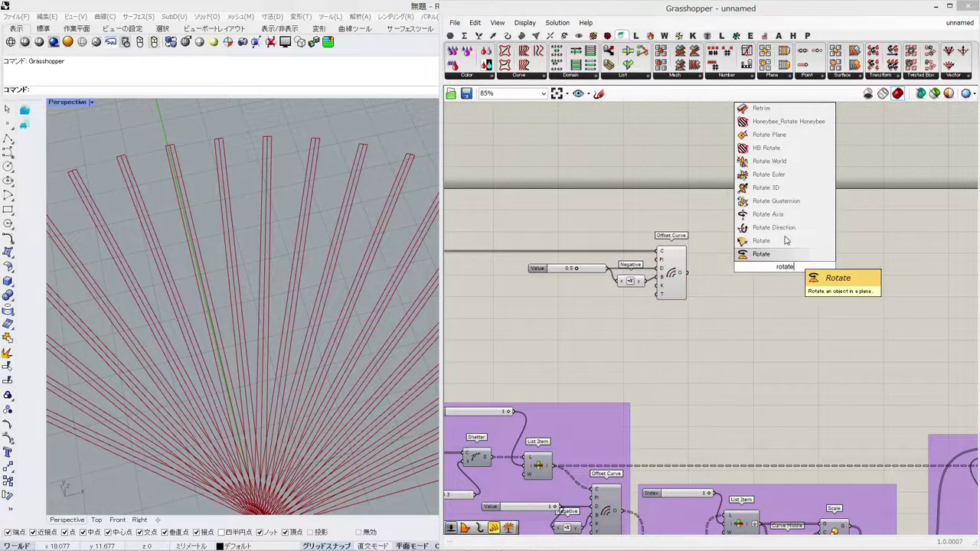
click(780, 213)
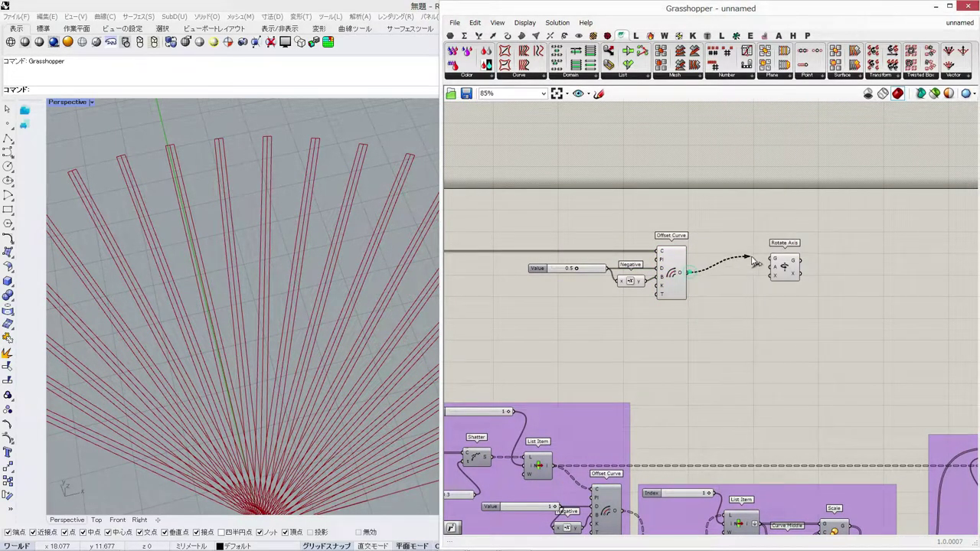
drag(754, 261, 816, 284)
right_click(813, 275)
click(847, 350)
click(758, 316)
Step: Insert a relay in the wire to the lower Rotate Axis's X input and connect it to the new Rotate Axis's flattened X input
right_drag(789, 353, 619, 206)
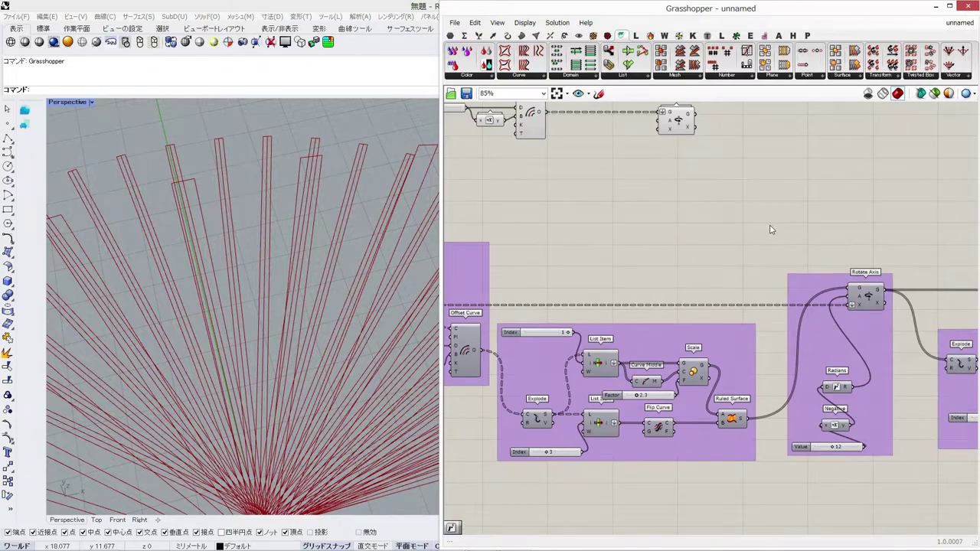
right_drag(769, 229, 649, 248)
scroll(536, 189, down, 2)
right_drag(536, 189, 702, 225)
drag(765, 258, 489, 157)
drag(621, 194, 766, 193)
click(847, 249)
right_drag(849, 249, 810, 267)
right_drag(679, 306, 753, 303)
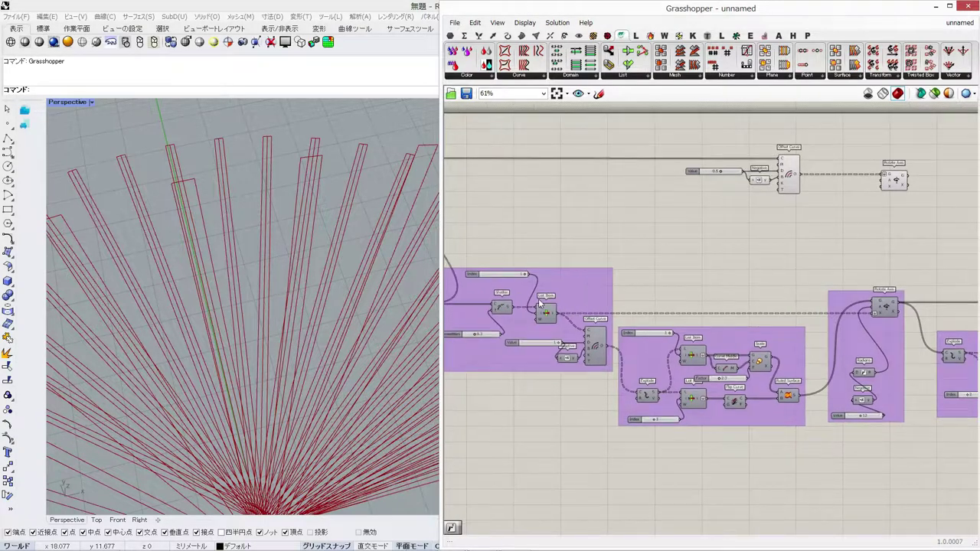
scroll(722, 315, up, 2)
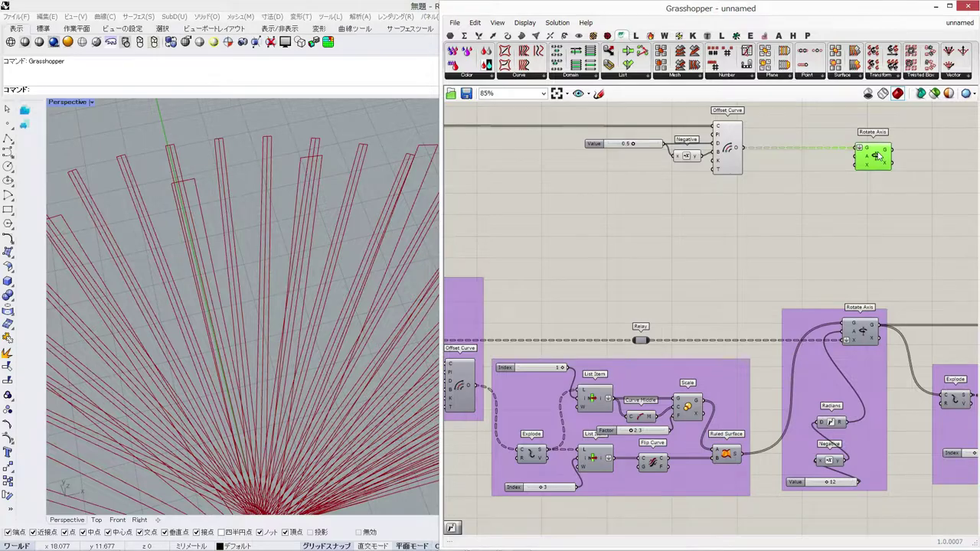
right_click(866, 163)
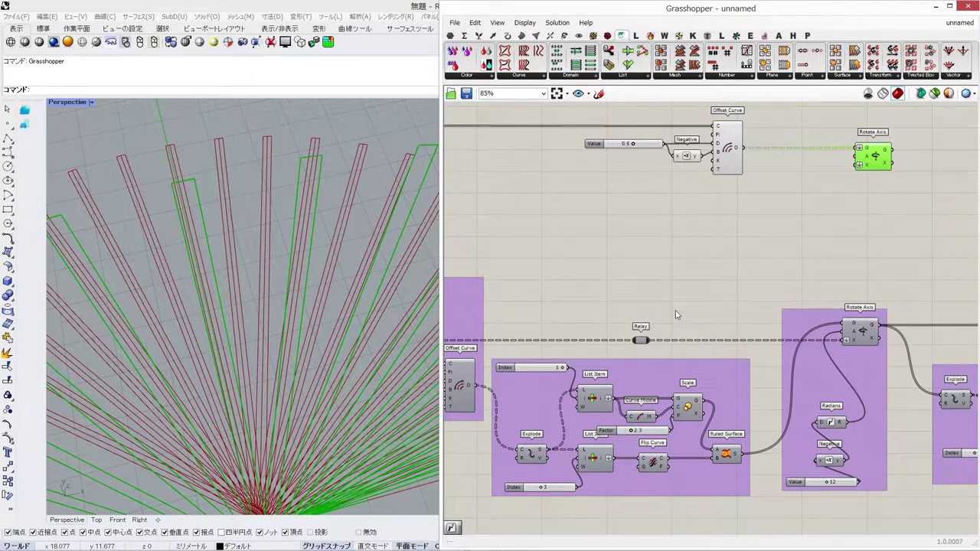
drag(670, 328, 854, 167)
Step: Connect the Radians output of the lower rotation group to the new Rotate Axis's A input
right_drag(807, 213, 789, 198)
right_drag(264, 387, 235, 315)
scroll(267, 227, up, 7)
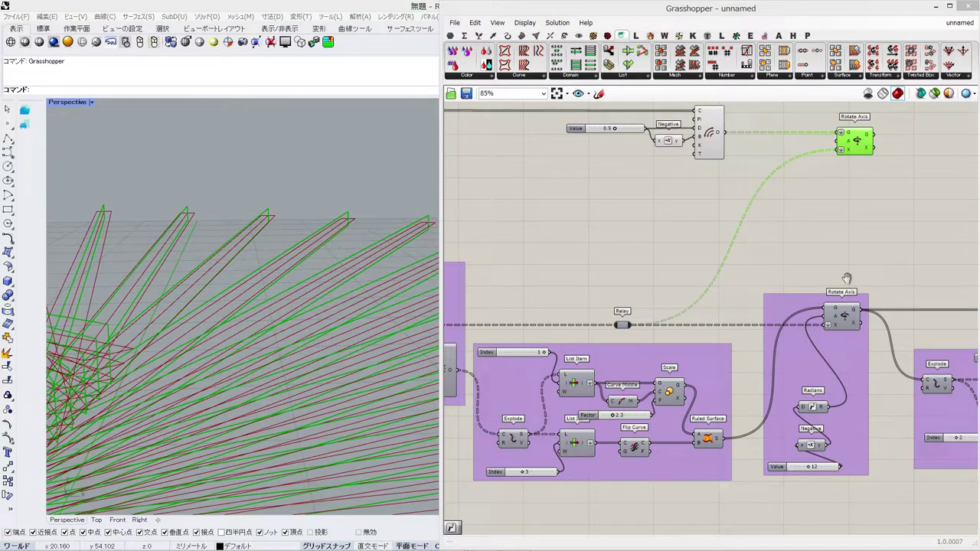
right_drag(846, 277, 838, 280)
drag(770, 186, 832, 143)
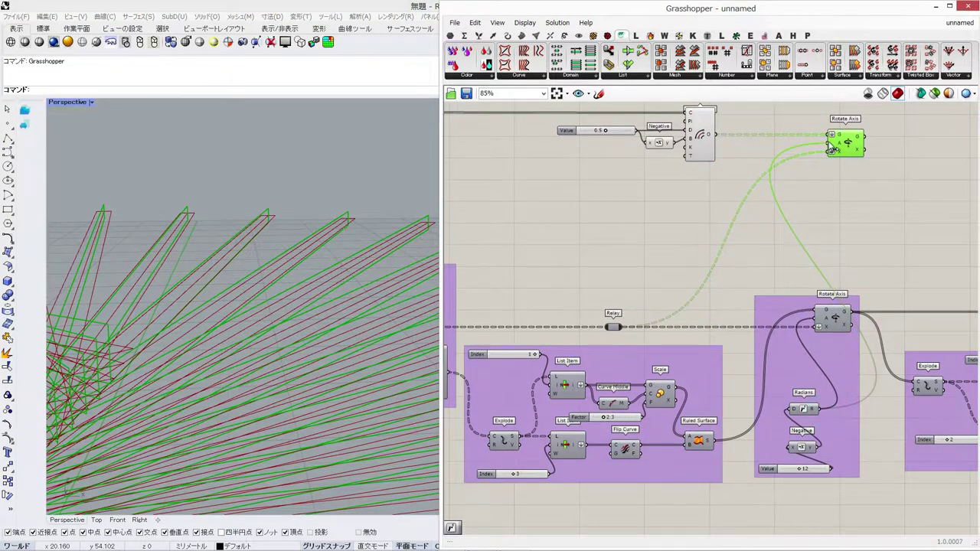
right_drag(801, 286, 802, 242)
right_drag(392, 302, 256, 211)
mouse_move(800, 428)
mouse_down()
mouse_move(825, 423)
mouse_move(798, 425)
mouse_move(809, 425)
mouse_up()
double_click(809, 425)
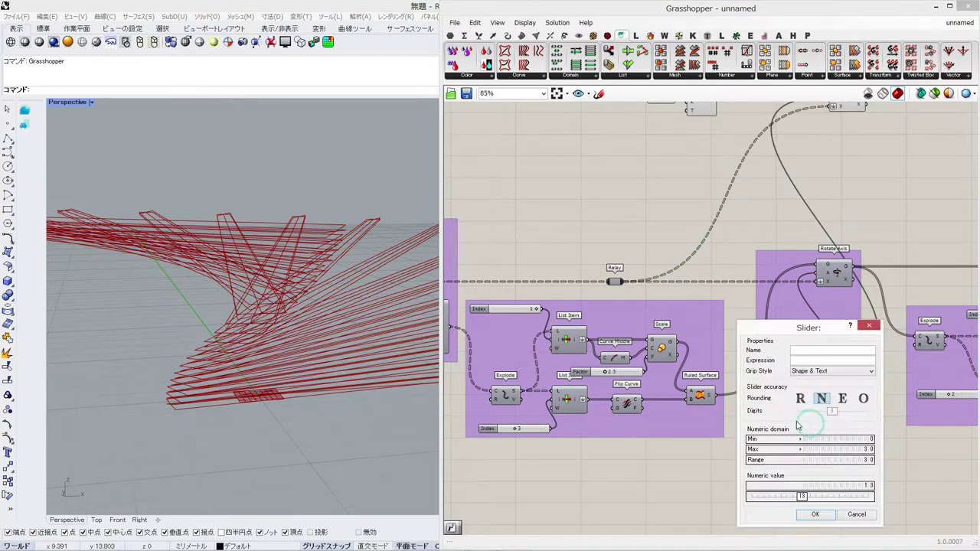
click(809, 512)
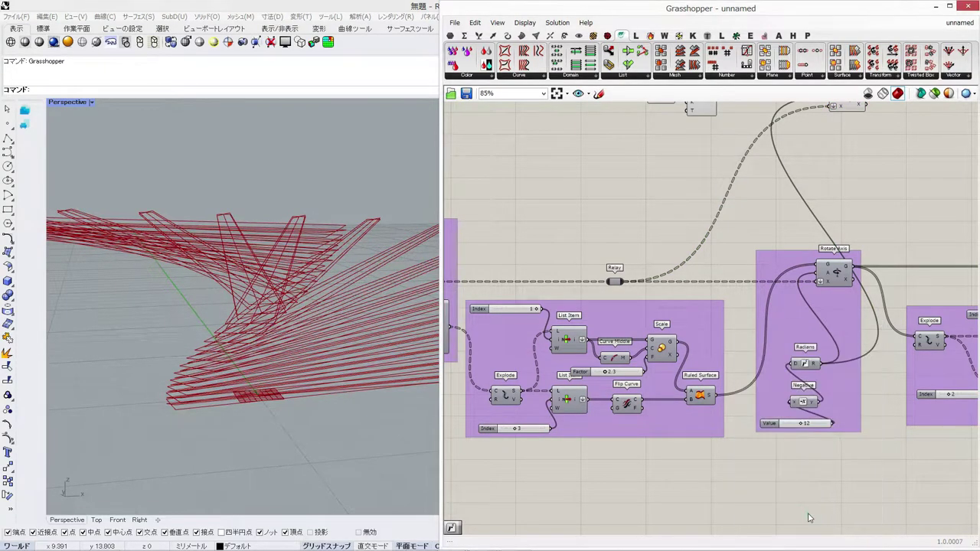
Step: Group the 0.5 slider with the Negative, Offset Curve and Rotate Axis components that build the ribs
right_drag(749, 263, 741, 409)
scroll(827, 242, up, 2)
click(843, 243)
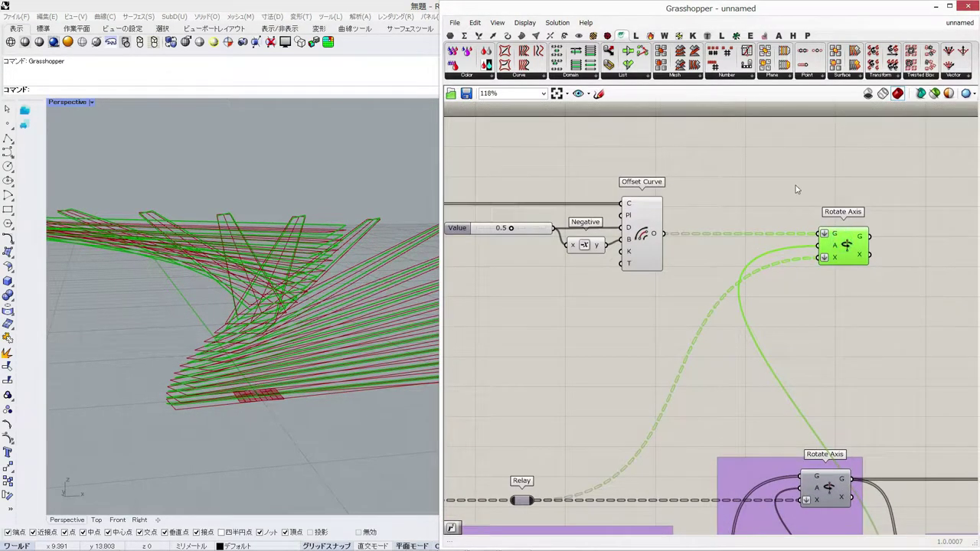
click(796, 185)
scroll(794, 186, down, 3)
right_drag(807, 279, 911, 289)
drag(934, 280, 723, 186)
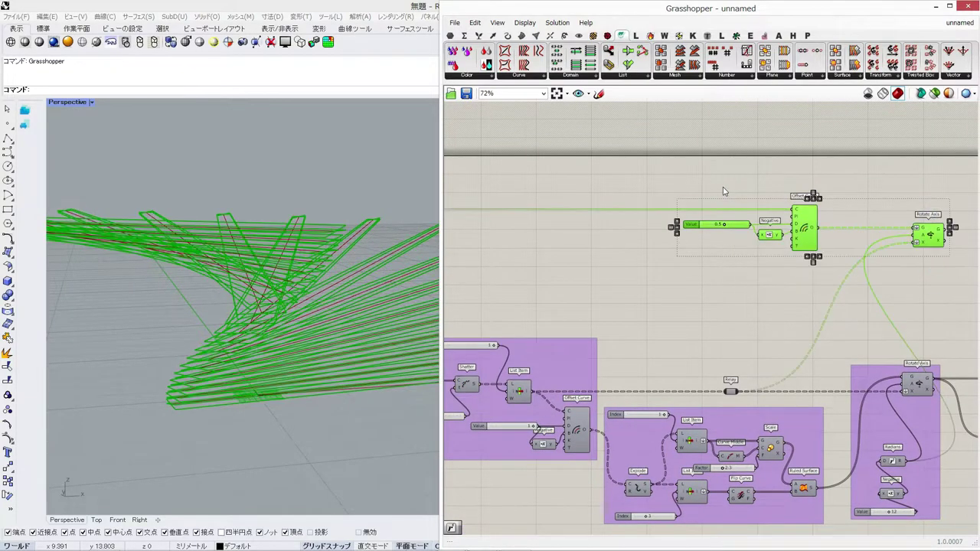
key(ctrl+g)
click(850, 277)
Step: Add a Surface parameter after the rib group and connect the Rotate Axis's G output to it
right_drag(957, 242, 704, 235)
scroll(704, 234, up, 3)
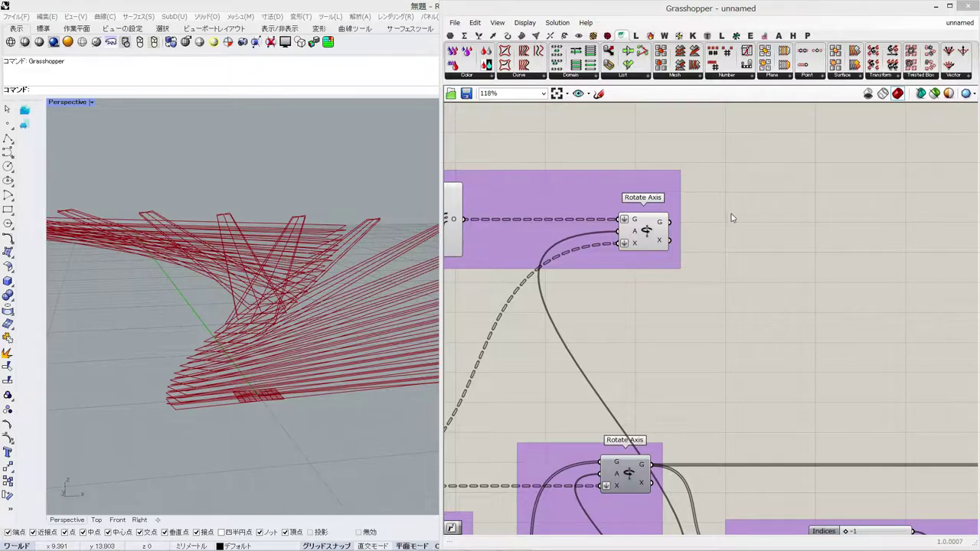
right_drag(735, 215, 724, 234)
double_click(725, 234)
click(451, 36)
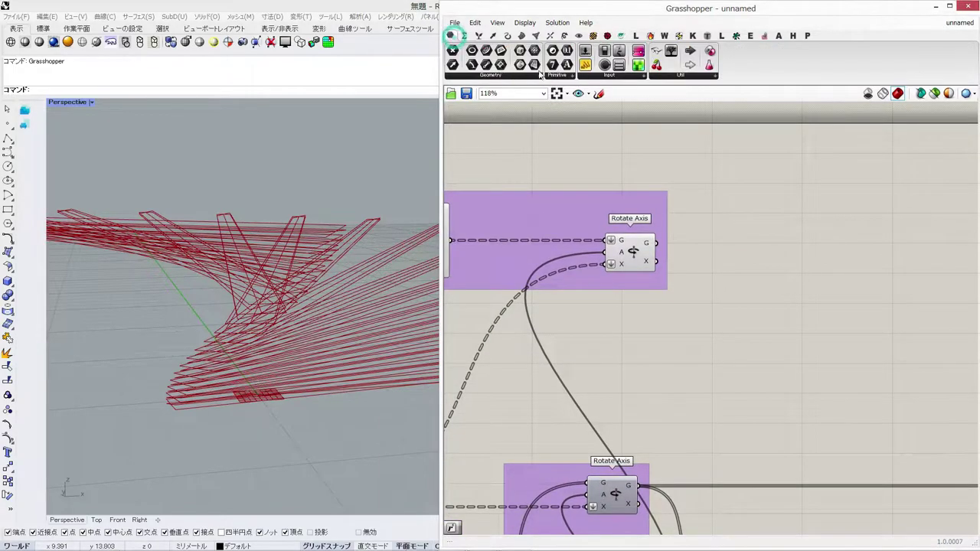
click(735, 253)
drag(657, 244, 749, 245)
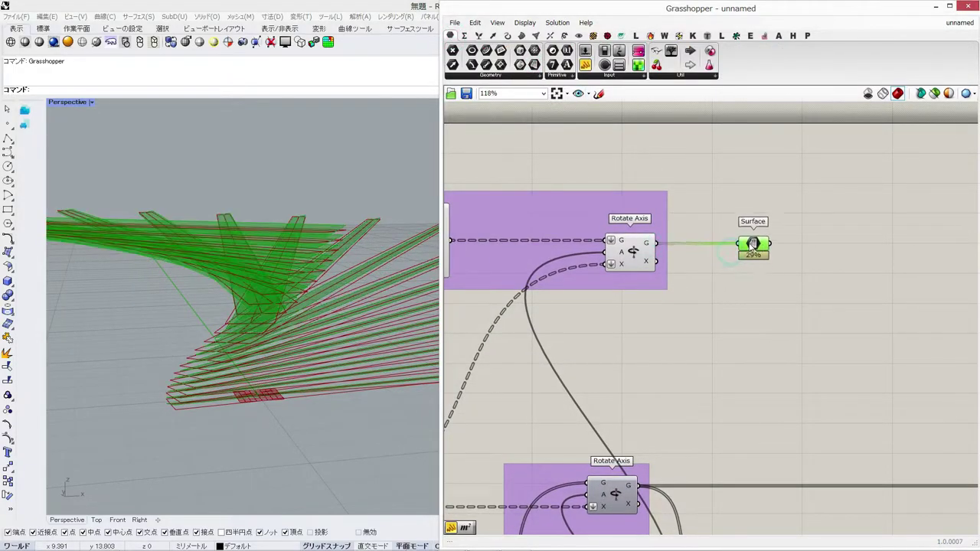
Step: Turn off the preview of the grouped rib offset and rotation components
right_drag(698, 263, 890, 281)
scroll(889, 280, down, 2)
drag(851, 335, 640, 189)
middle_click(640, 184)
click(669, 147)
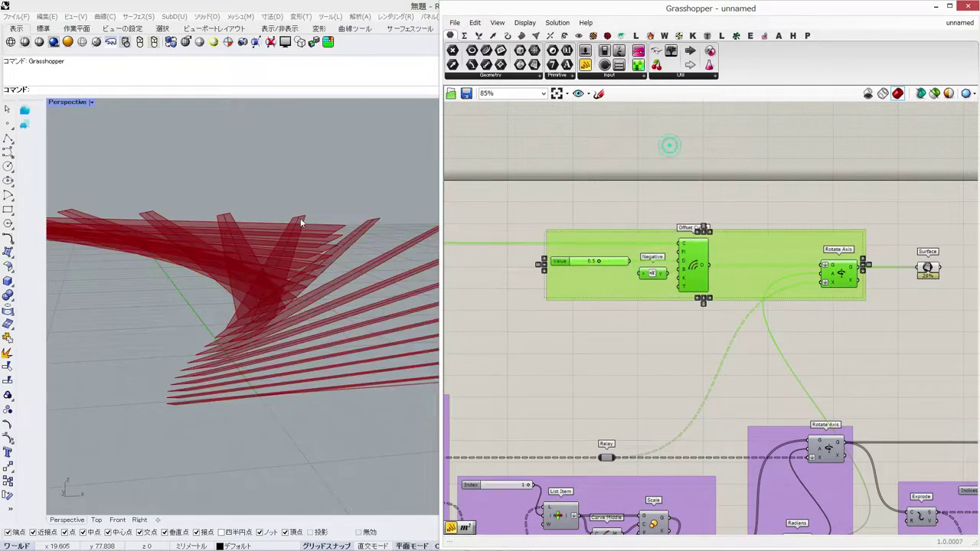
Step: Examine the rib surfaces in the perspective view and the data held by the Surface parameter
right_drag(299, 218, 265, 272)
scroll(268, 285, down, 6)
shift+right_drag(345, 283, 286, 303)
right_drag(869, 314, 736, 303)
scroll(794, 280, up, 2)
click(834, 276)
right_drag(846, 271, 790, 275)
click(739, 251)
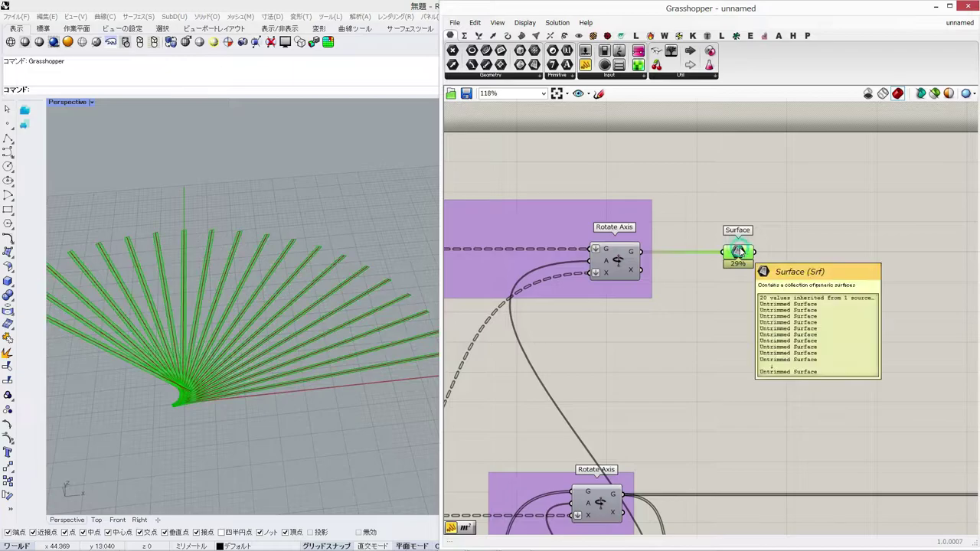
Step: Add a List Item component and connect the Surface parameter to its flattened L input
double_click(749, 322)
text(list ite)
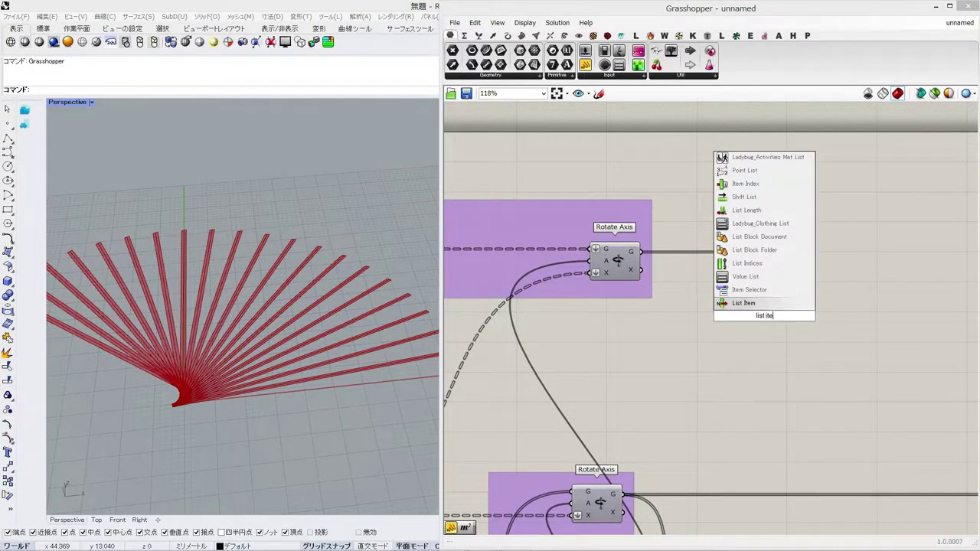
key(Return)
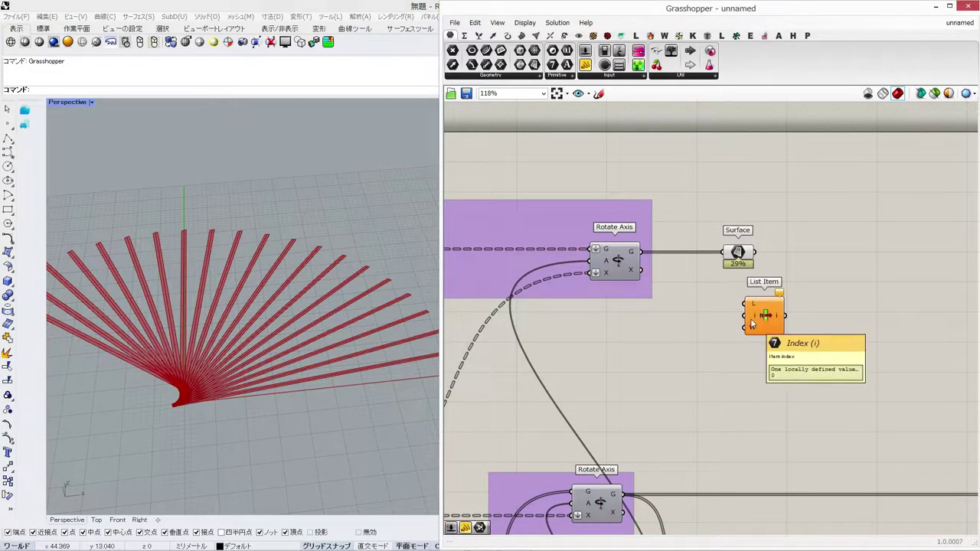
drag(775, 322, 886, 263)
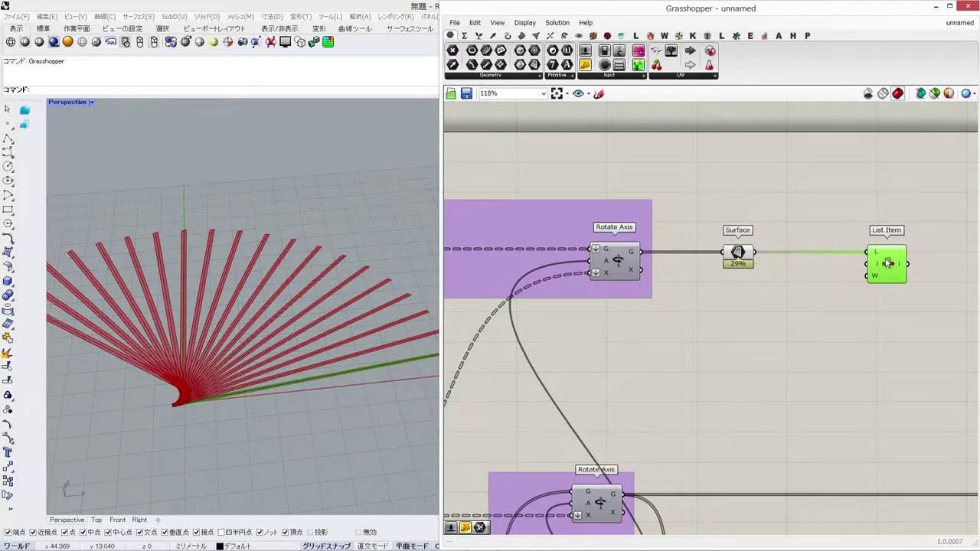
right_click(873, 259)
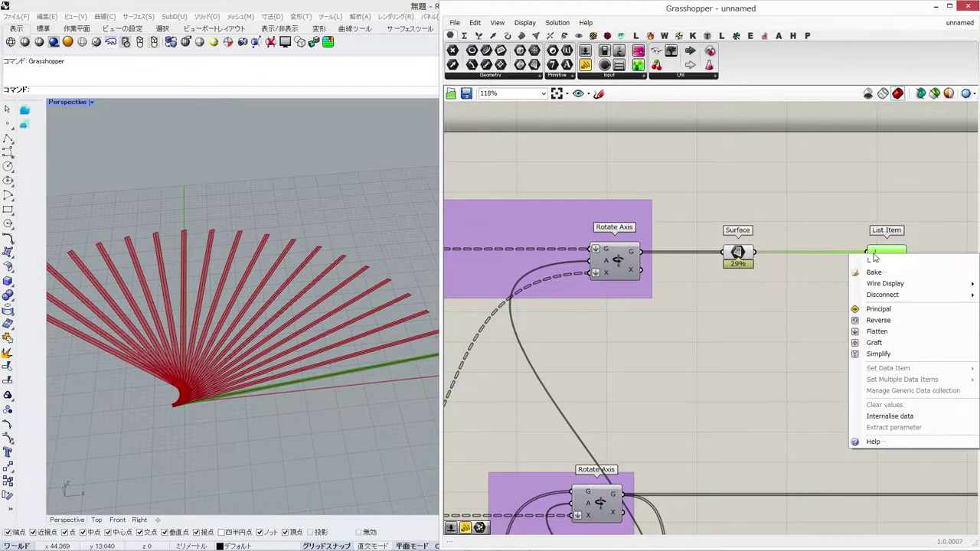
click(875, 331)
Step: Add a number slider set to -1 and place it below the Surface parameter
double_click(765, 306)
text(-1)
key(Return)
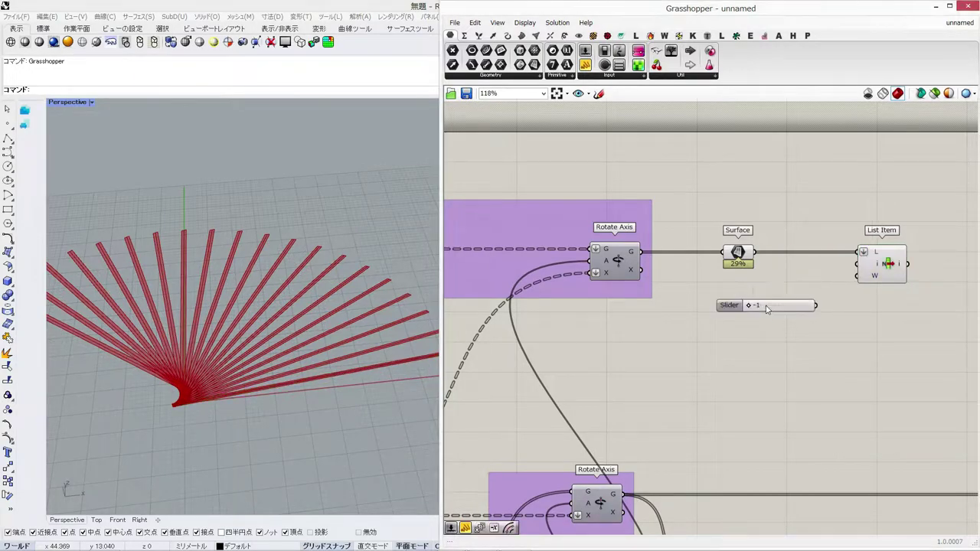
drag(766, 308, 737, 403)
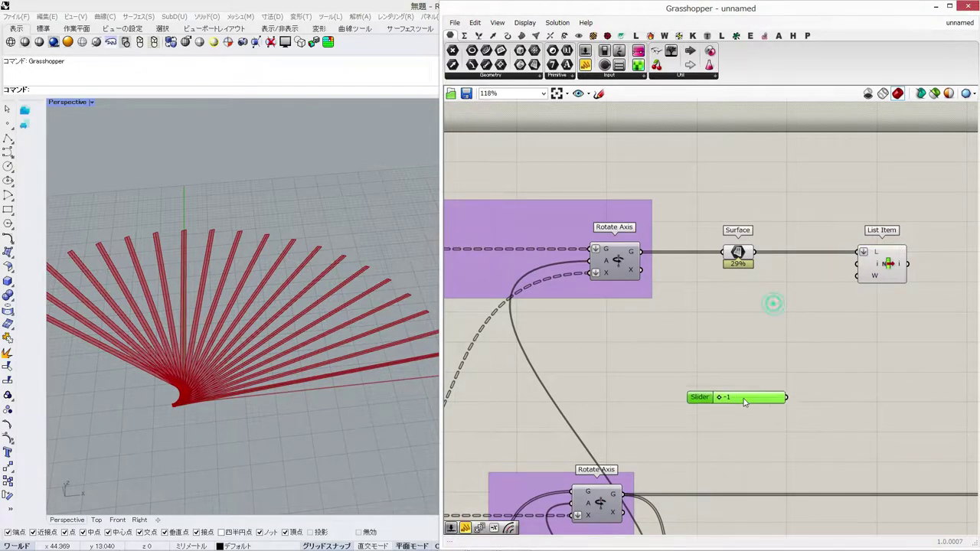
Step: Add a Cull Index component below List Item and connect the Surface parameter to its flattened L input
double_click(770, 304)
text(cull)
key(Up)
key(Up)
key(Up)
key(Up)
key(Up)
key(Return)
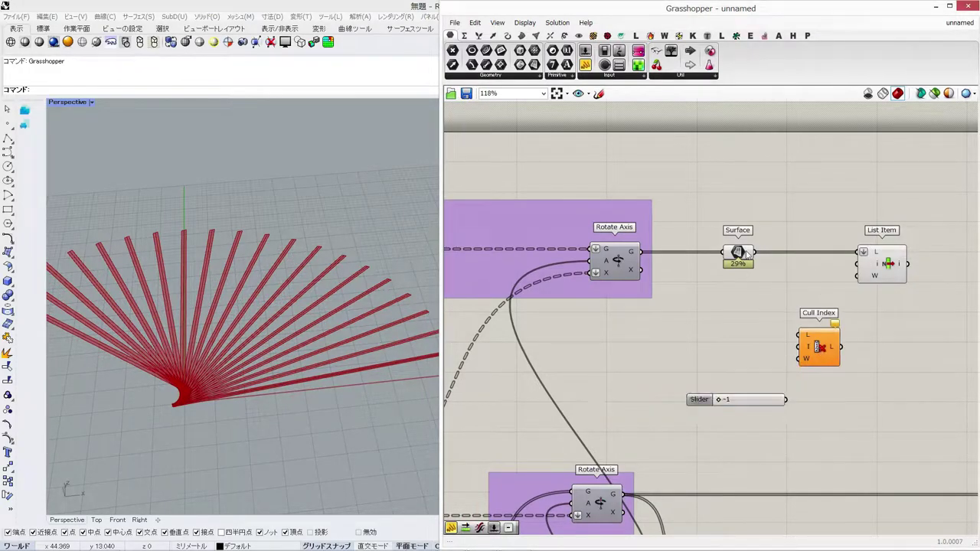
drag(817, 347, 875, 368)
right_click(863, 356)
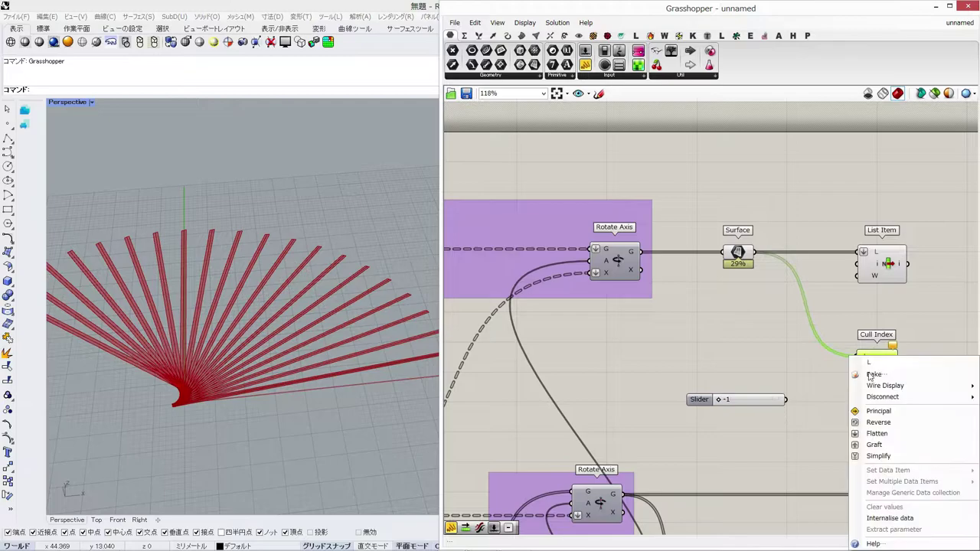
click(875, 435)
Step: Connect the -1 slider to Cull Index's I input and left-align the List Item and Cull Index components
drag(766, 404, 768, 374)
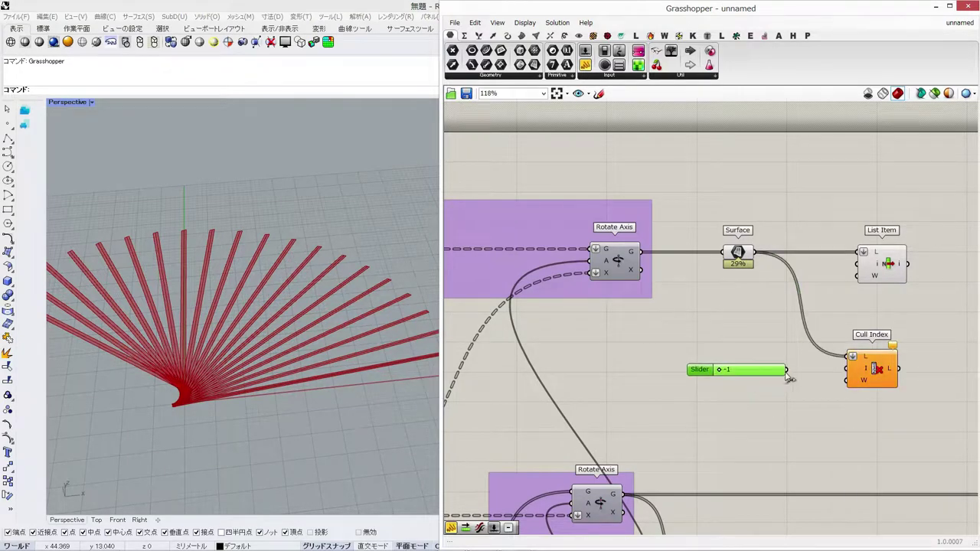
drag(842, 377, 846, 371)
drag(769, 375, 775, 373)
click(857, 372)
drag(919, 399, 837, 246)
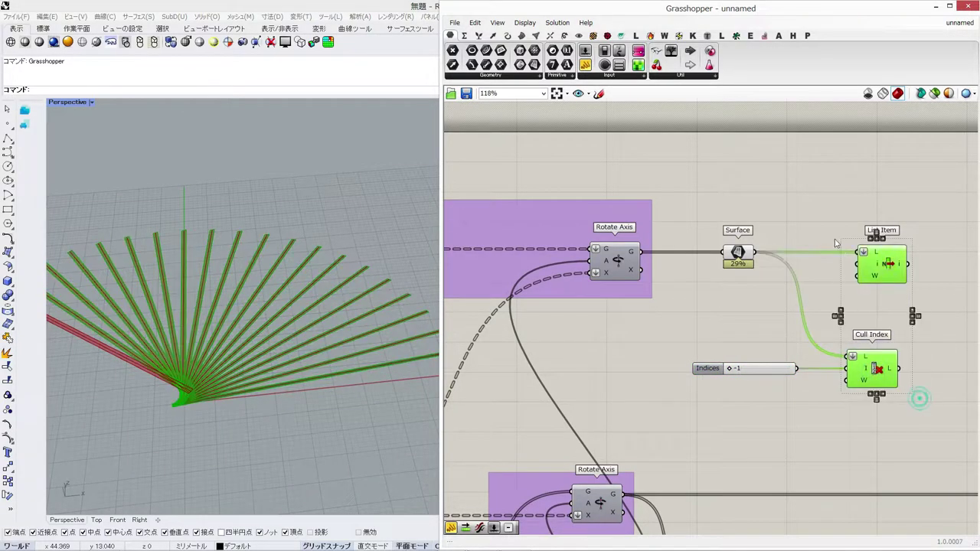
click(871, 239)
click(791, 393)
Step: Connect the -1 slider to List Item's i input and check which ribs List Item and Cull Index each pick
click(874, 361)
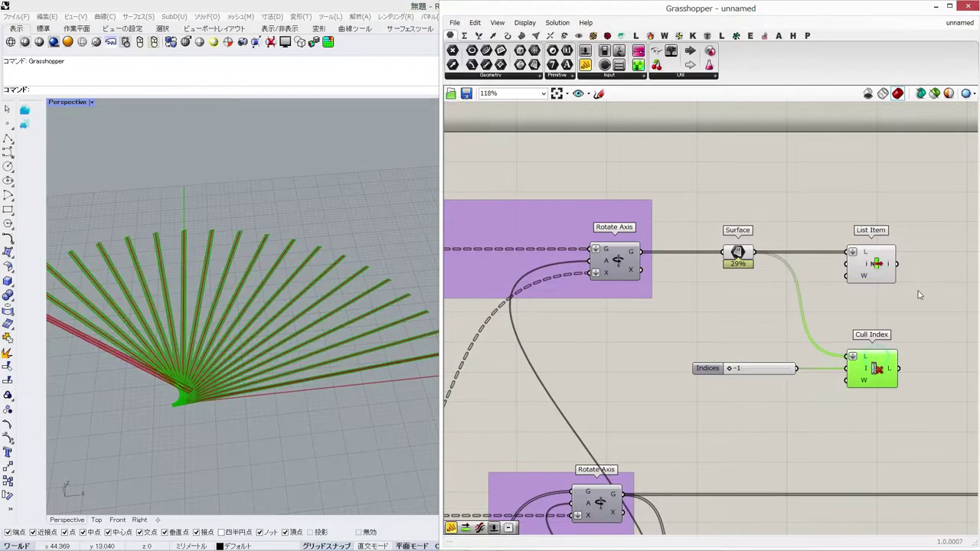
drag(798, 369, 849, 265)
click(876, 264)
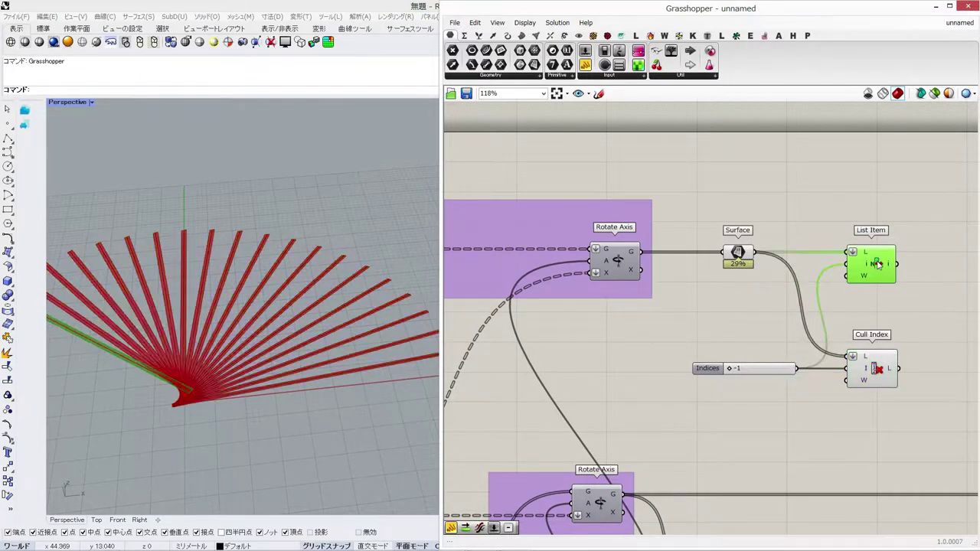
right_drag(295, 332, 279, 379)
scroll(310, 334, down, 3)
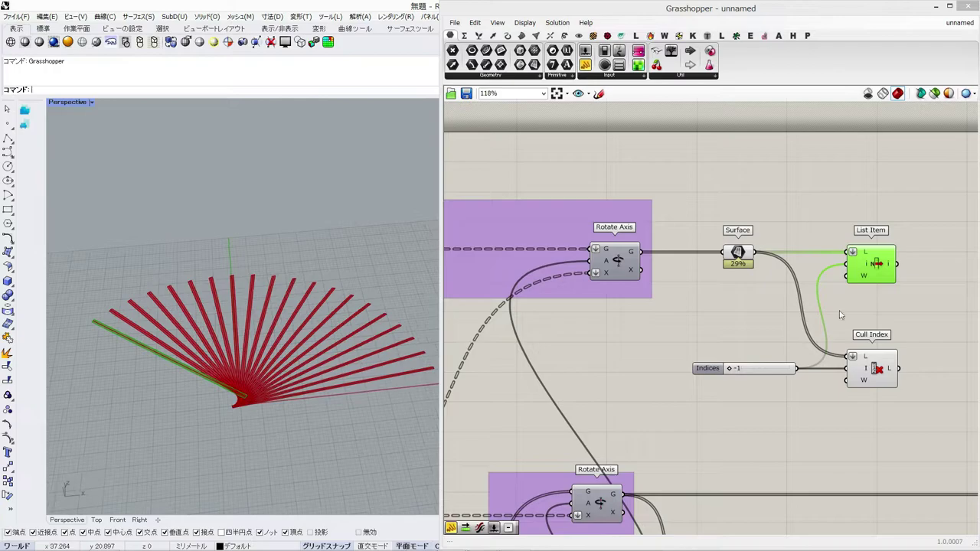
click(873, 359)
click(873, 255)
click(886, 321)
Step: Add an Area component and connect the List Item output to its G input
right_drag(950, 308, 855, 308)
double_click(857, 305)
text(area)
click(805, 280)
drag(803, 265, 862, 271)
scroll(100, 394, up, 3)
scroll(253, 341, up, 4)
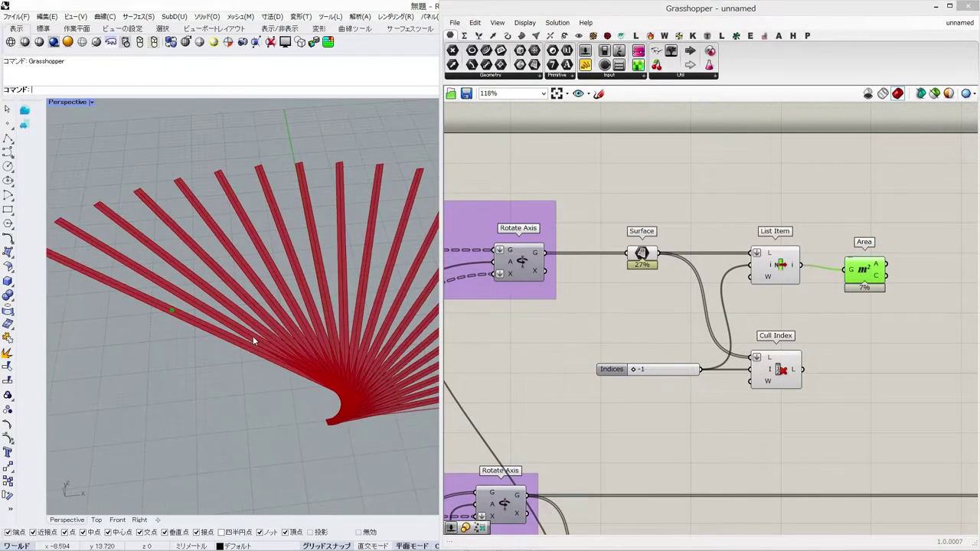
drag(872, 273, 866, 303)
Step: Add a Plane Origin component and connect the Area's C output to its O input
right_drag(901, 290, 846, 280)
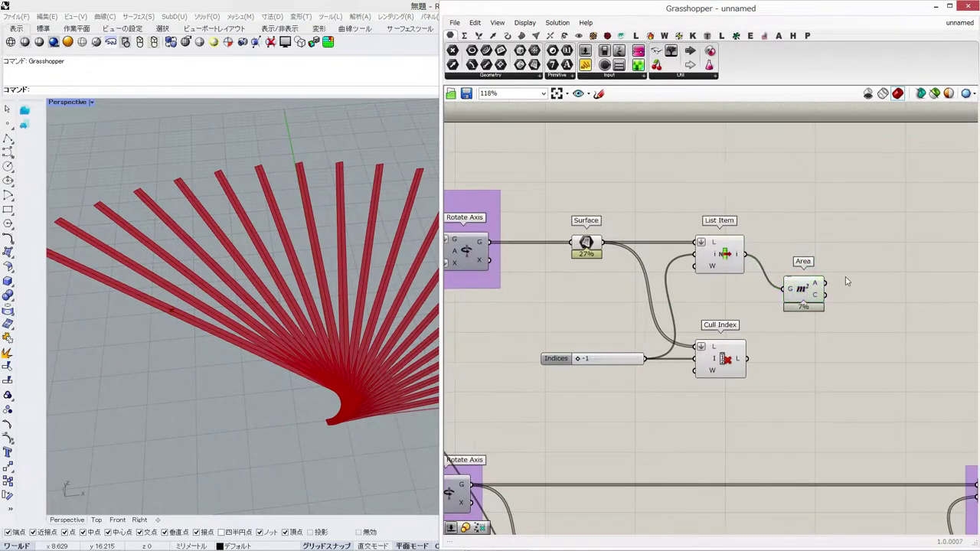
double_click(846, 278)
text(p)
key(BackSpace)
text(origin)
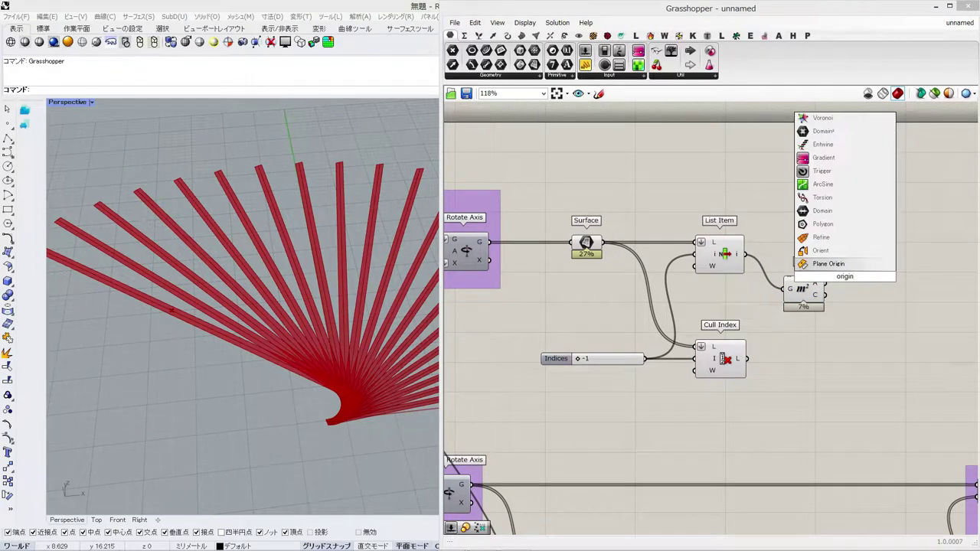
click(856, 264)
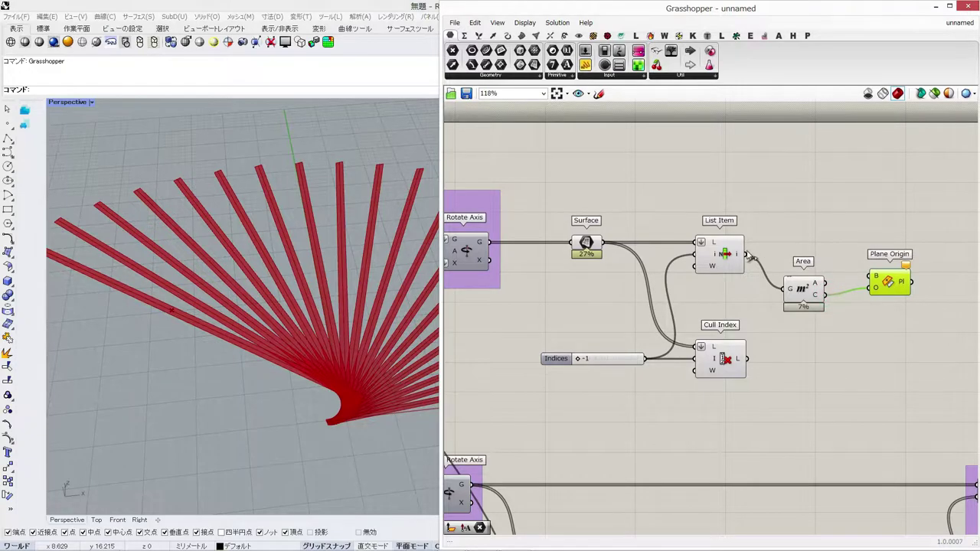
Step: Connect the List Item output to Plane Origin's B input and tidy the Area and Plane Origin placement
mouse_move(887, 282)
mouse_down()
mouse_move(879, 260)
mouse_move(882, 288)
mouse_up()
drag(815, 290, 791, 290)
drag(877, 295, 870, 295)
right_drag(929, 285, 867, 289)
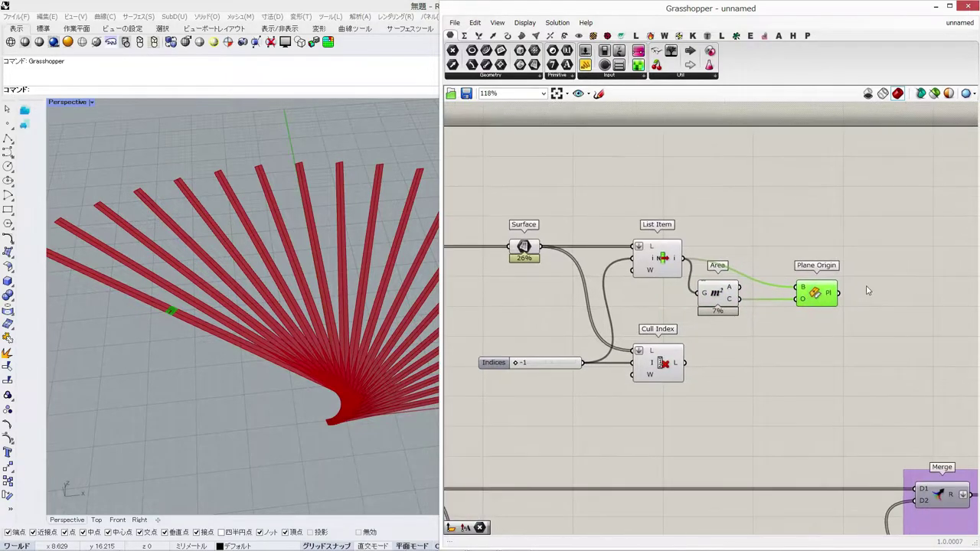
Step: Add an Extrude component after Plane Origin and connect the List Item output to its B input
double_click(867, 289)
text(extru)
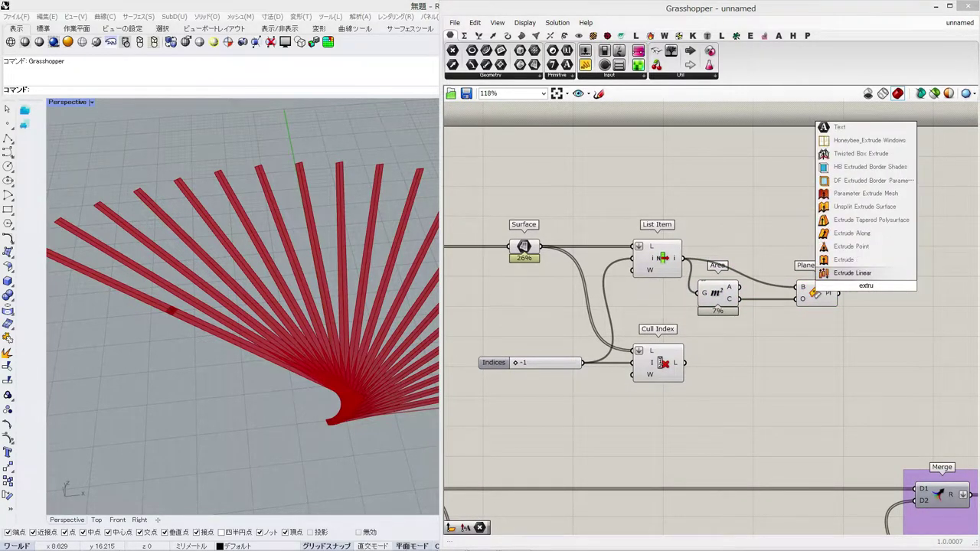
key(Up)
key(Return)
drag(867, 287, 891, 265)
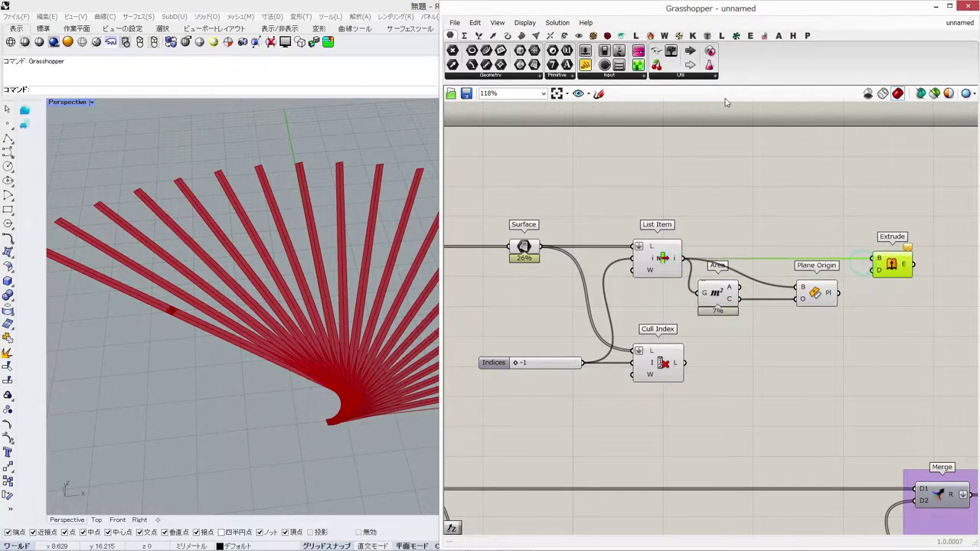
Step: Add a Vector Display fed by Area's C output and Plane Origin's output, and check the end rib's normal direction
click(578, 35)
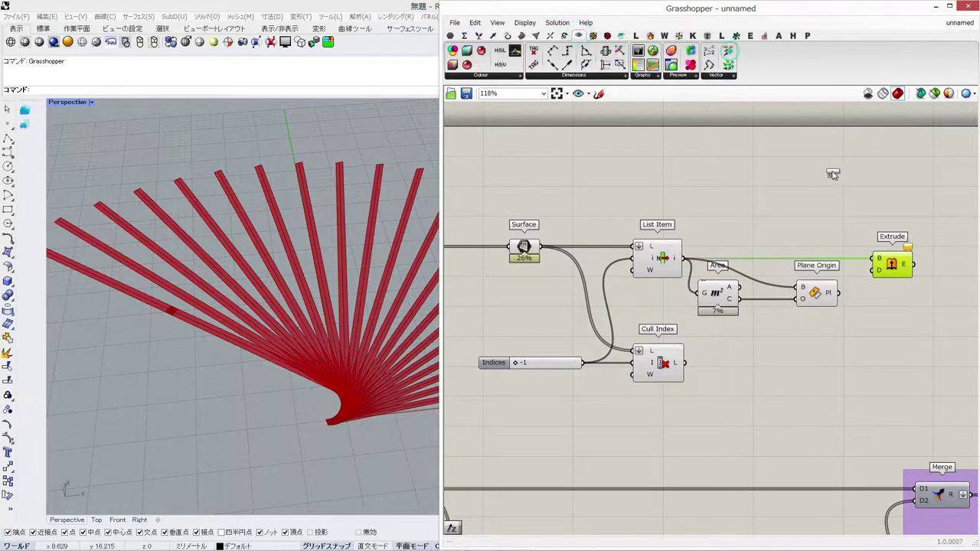
drag(833, 175, 872, 190)
click(830, 299)
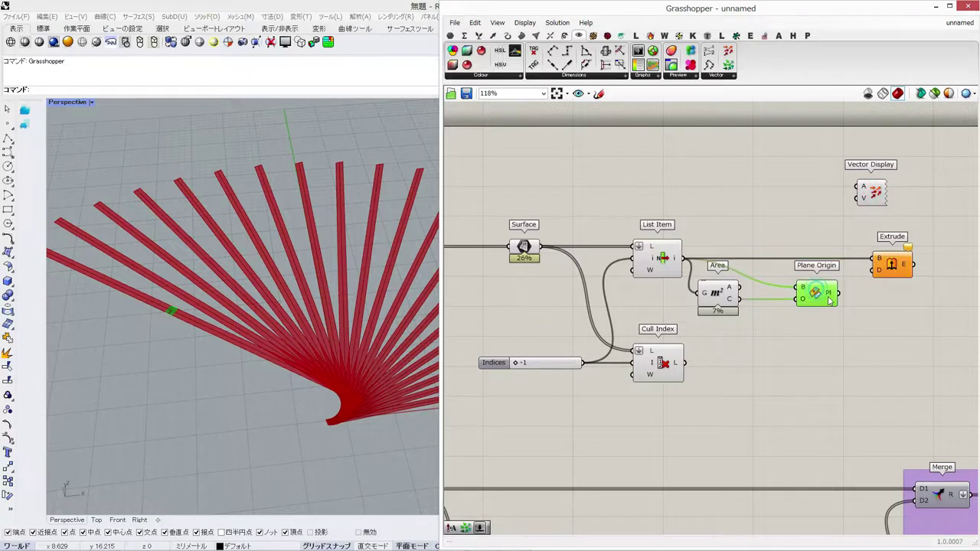
drag(740, 300, 856, 187)
click(872, 192)
shift+right_drag(172, 329, 234, 321)
scroll(207, 291, up, 10)
scroll(251, 375, down, 3)
right_drag(252, 375, 240, 328)
right_drag(857, 259, 747, 268)
Step: Add an Amplitude component and connect Plane Origin's Pl output to its V input, shifting Extrude to make room
double_click(765, 323)
text(amp)
key(Return)
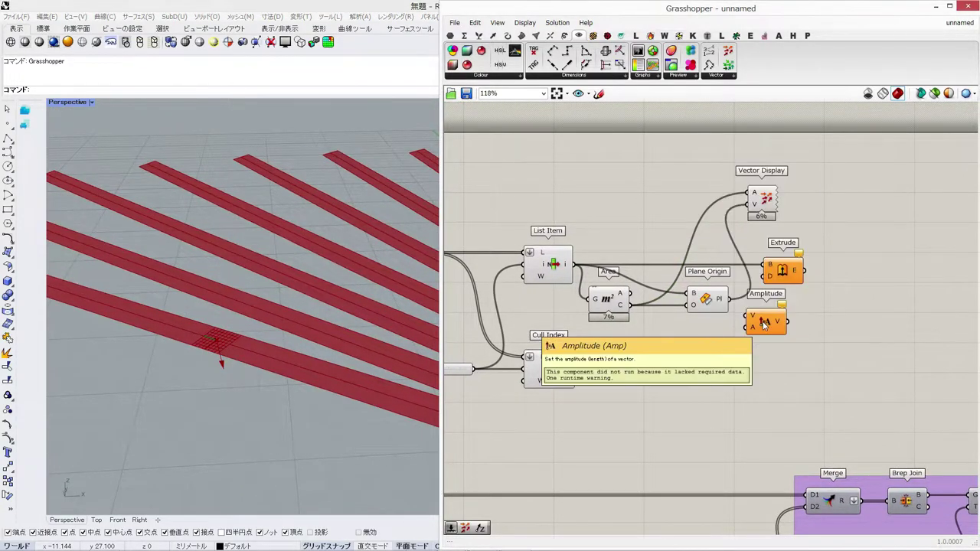
drag(781, 269, 835, 270)
drag(748, 323, 781, 299)
Step: Add a Negative component feeding Amplitude's A input and drive it with a new 0.1 number slider
double_click(734, 362)
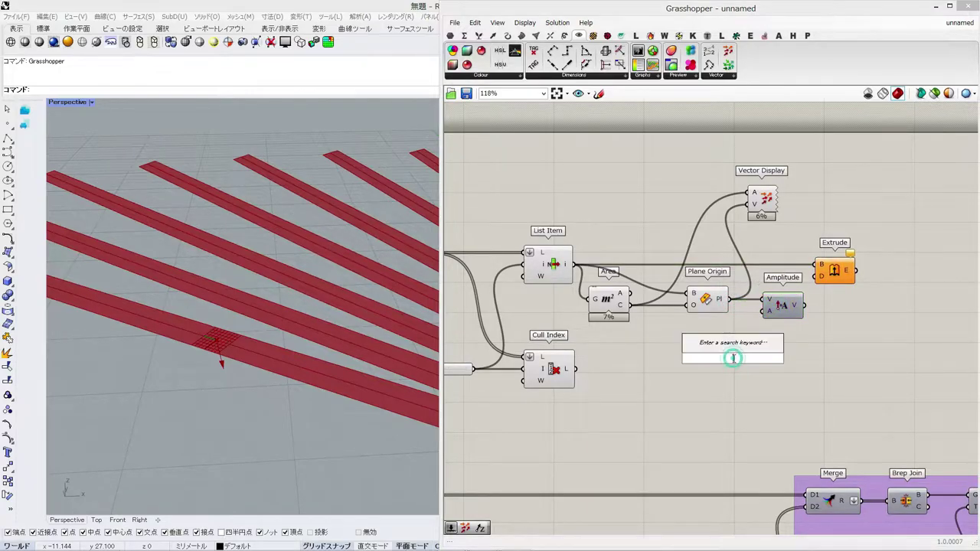
text(neg)
key(Return)
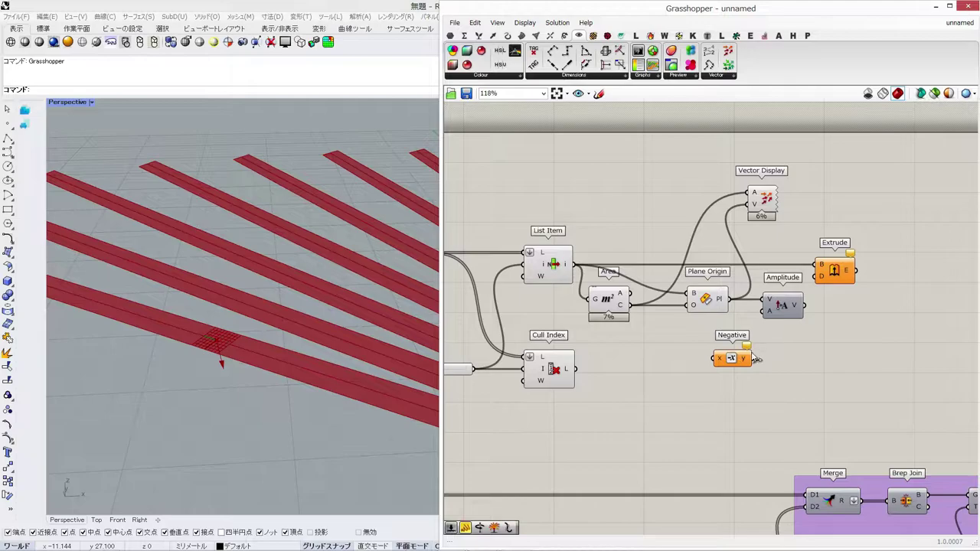
drag(742, 348, 743, 335)
double_click(684, 352)
text(0.1)
key(Return)
drag(663, 353, 601, 340)
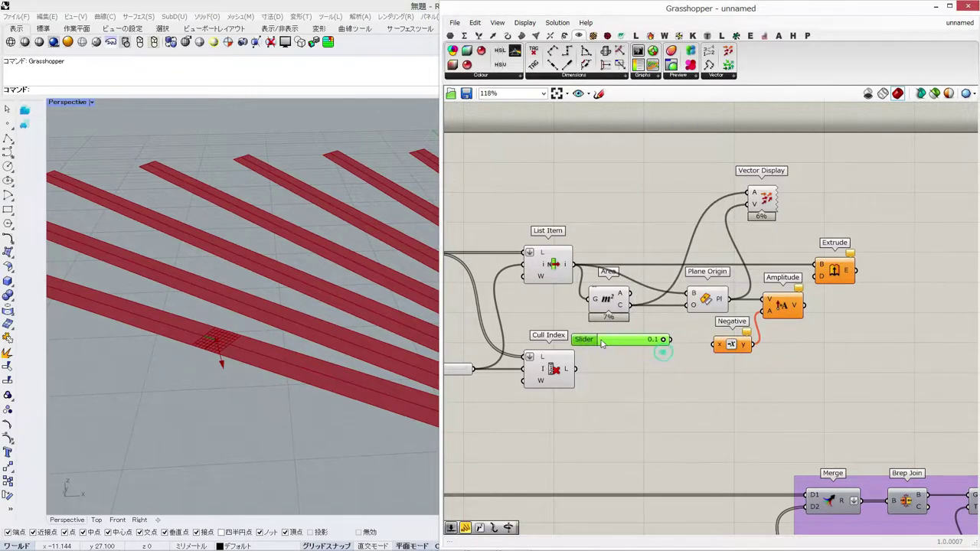
drag(672, 340, 715, 344)
drag(621, 343, 642, 347)
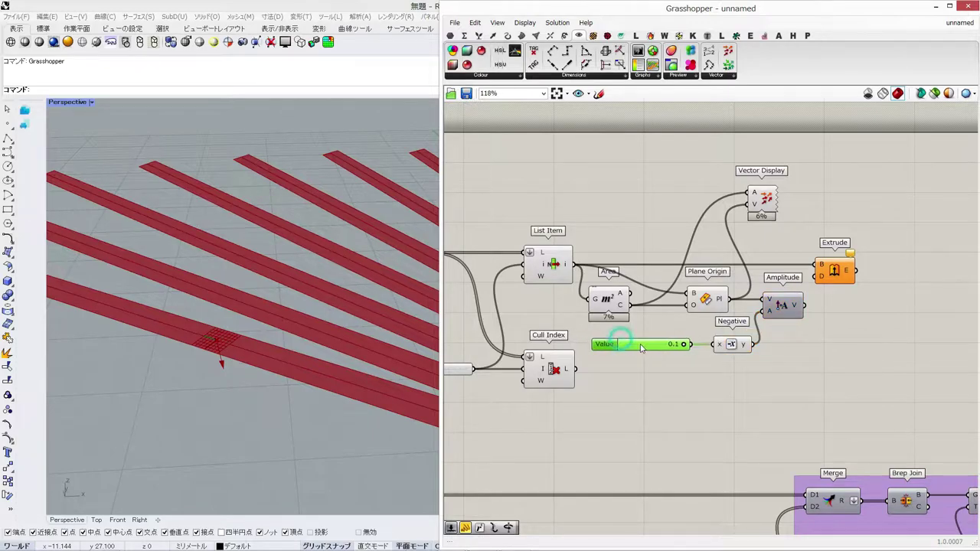
Step: Connect Amplitude's V output to Extrude's D input and check the thickened end rib
drag(815, 290, 814, 277)
right_drag(213, 328, 314, 267)
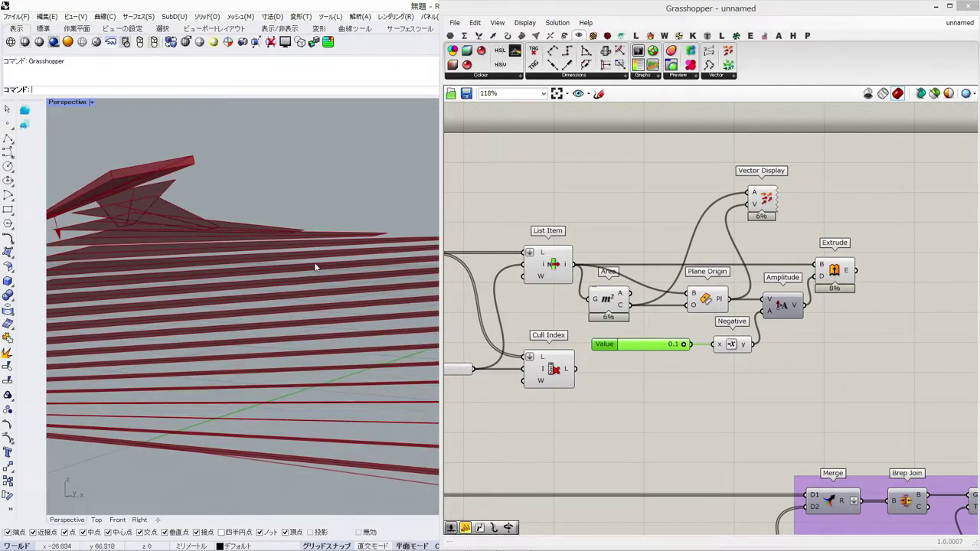
click(834, 270)
click(827, 230)
Step: Move the -1 slider and Cull Index down, and copy the Area, Plane Origin, Amplitude and Extrude components beside Cull Index
scroll(829, 229, down, 2)
drag(638, 360, 558, 335)
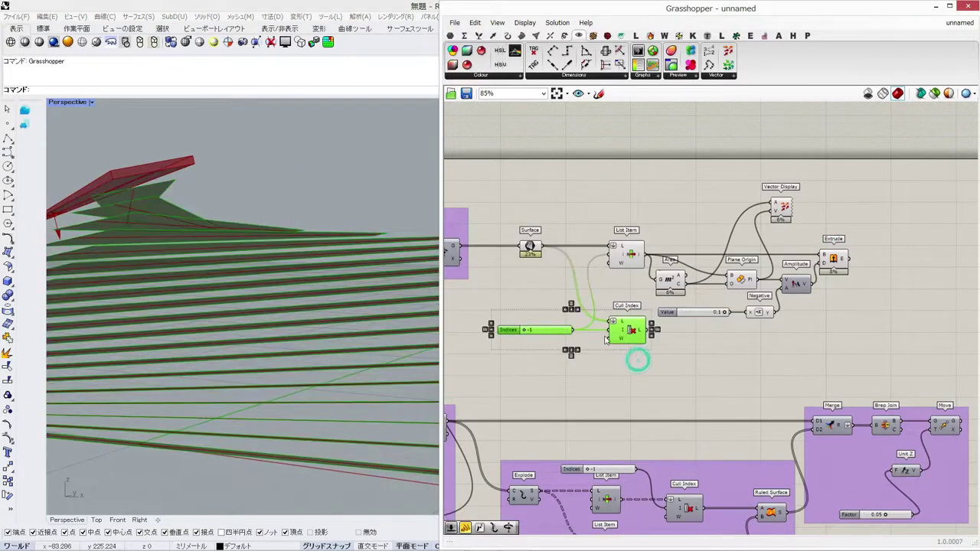
drag(632, 331, 629, 350)
click(823, 330)
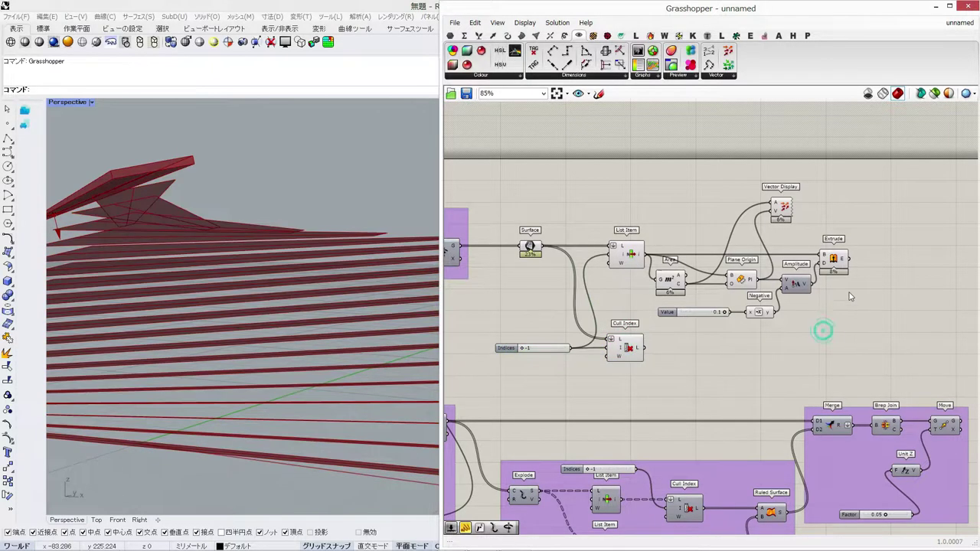
drag(856, 228, 679, 367)
click(866, 255)
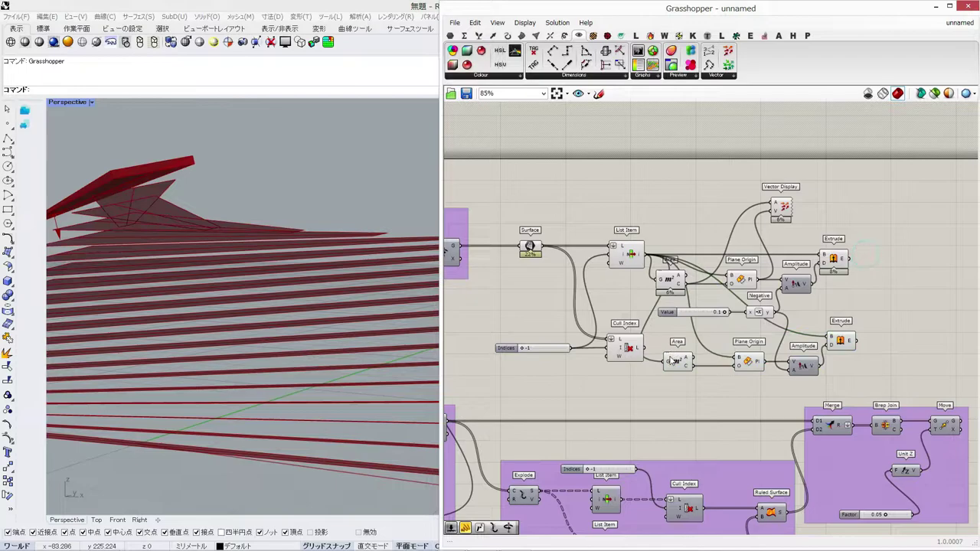
Step: Rewire the copied chain so Cull Index feeds Area and Extrude, and the 0.1 slider feeds Amplitude's A input directly
scroll(671, 361, up, 4)
drag(608, 365, 928, 304)
right_drag(729, 305, 703, 295)
drag(718, 248, 828, 359)
scroll(807, 280, down, 2)
drag(768, 353, 659, 330)
drag(764, 336, 766, 353)
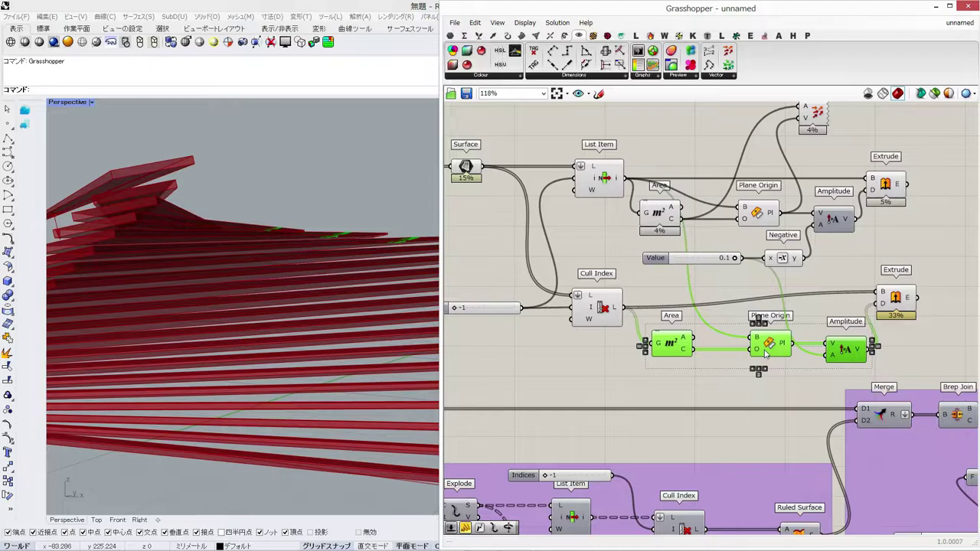
Step: Connect Cull Index's output to the copied Plane Origin's B input and align the copied components in a row
mouse_move(901, 296)
mouse_down()
mouse_move(911, 307)
mouse_move(903, 312)
mouse_up()
click(846, 349)
drag(846, 349, 835, 349)
drag(768, 349, 741, 335)
click(741, 321)
Step: Check both extruded rib sets in the viewport and delete the Vector Display component
right_drag(304, 343, 255, 344)
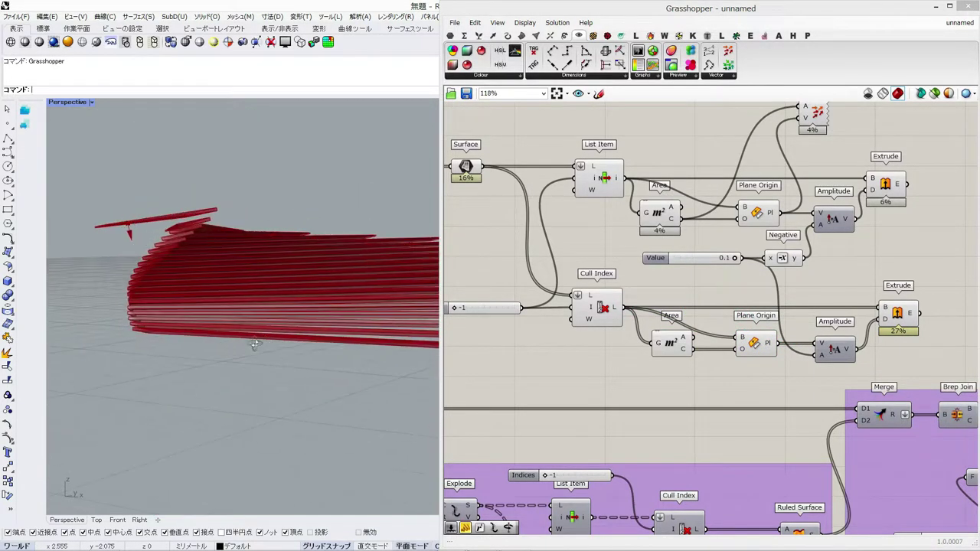
click(885, 184)
click(901, 314)
click(862, 268)
right_drag(898, 246, 902, 292)
drag(823, 203, 765, 131)
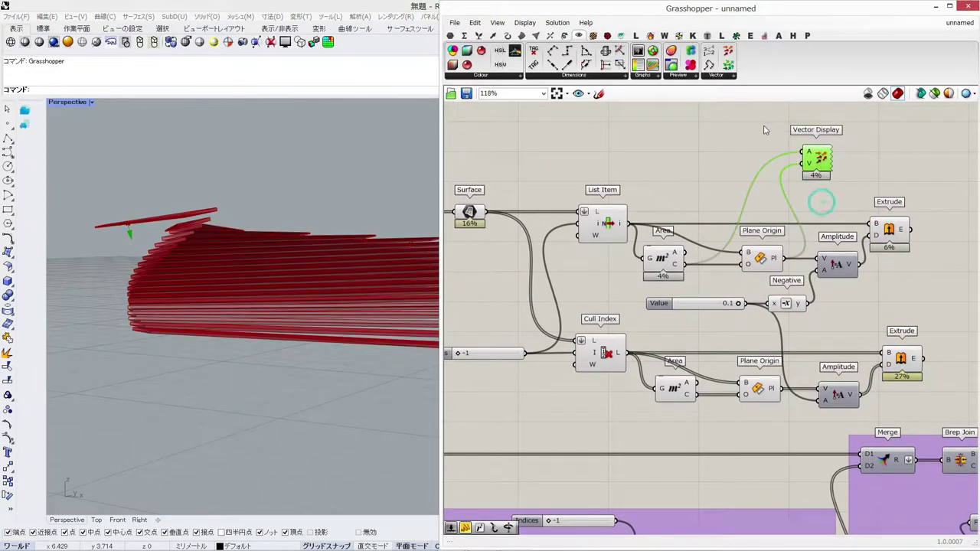
key(Delete)
scroll(763, 130, down, 3)
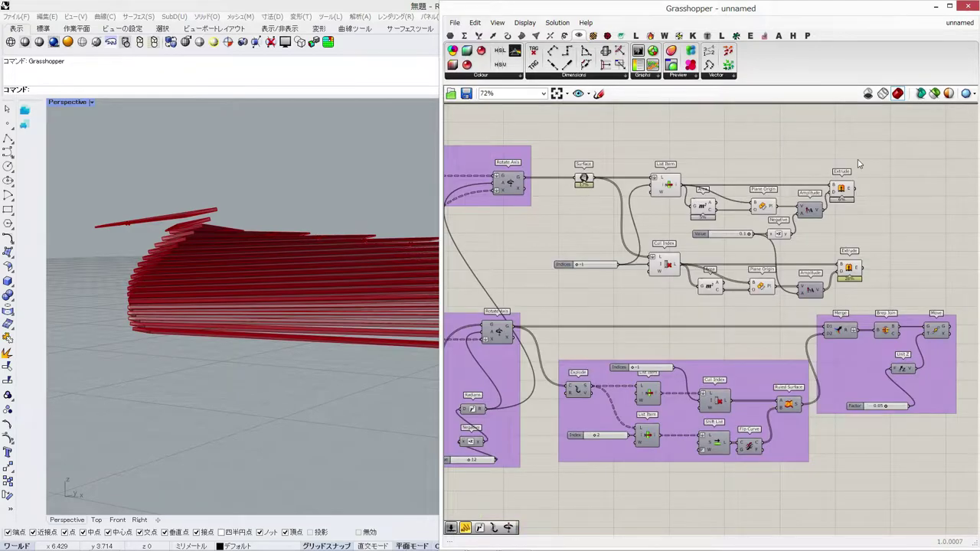
Step: Align the lower Extrude and turn off the preview of all components in the two rib extrusion chains
click(847, 268)
drag(856, 170, 588, 294)
middle_click(657, 238)
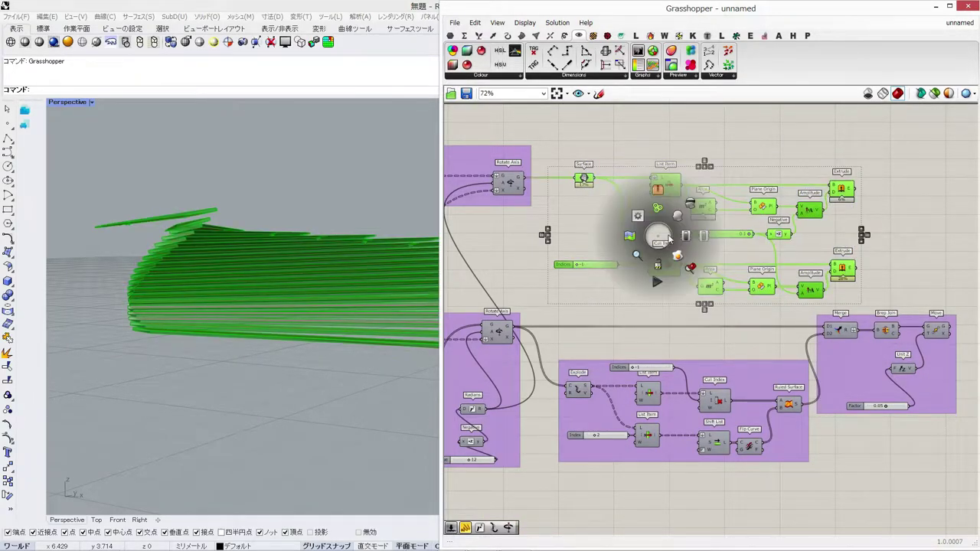
click(681, 206)
click(880, 231)
Step: Add a Merge component and connect the upper Extrude to D1 and the lower Extrude to D2
double_click(910, 221)
text(mer)
key(Up)
key(Return)
scroll(895, 222, up, 4)
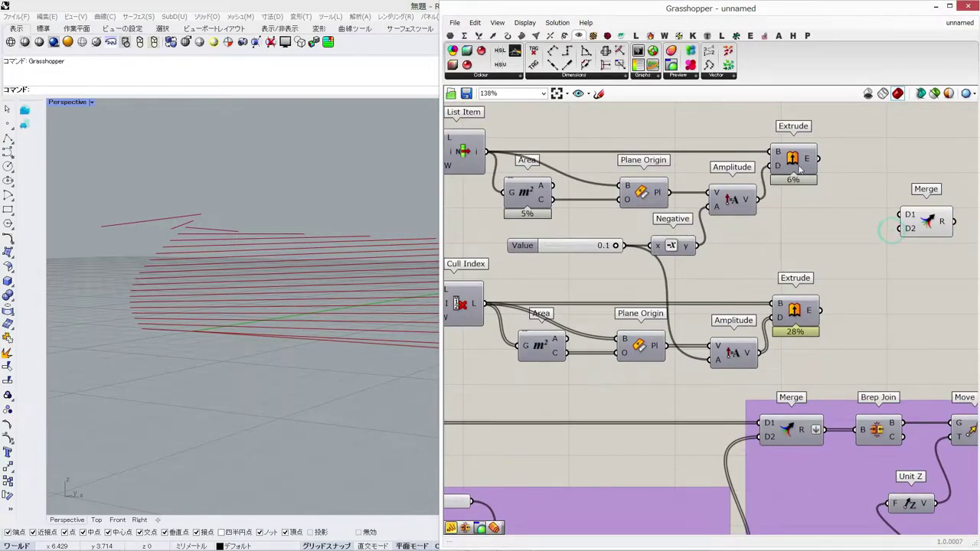
drag(819, 158, 905, 228)
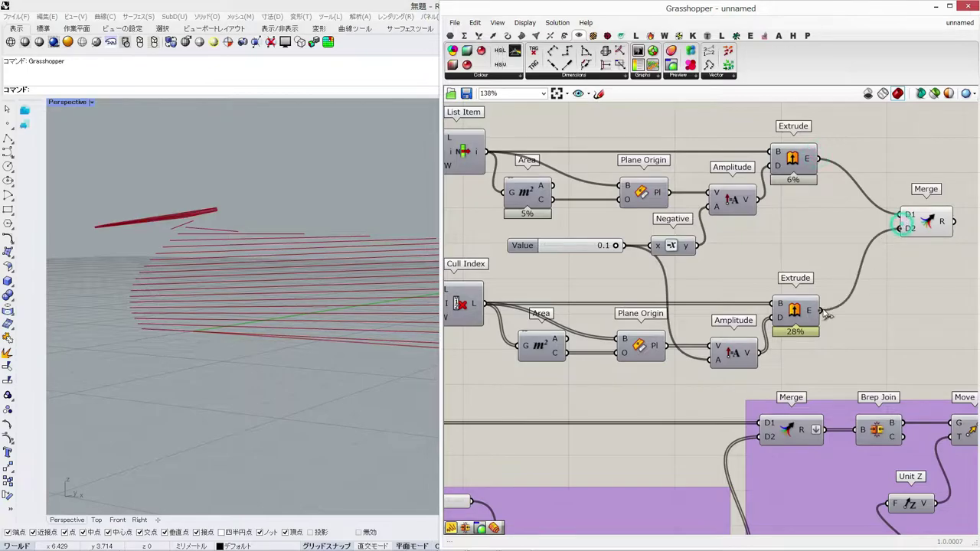
drag(822, 310, 901, 226)
scroll(918, 228, up, 9)
click(924, 263)
scroll(924, 267, down, 8)
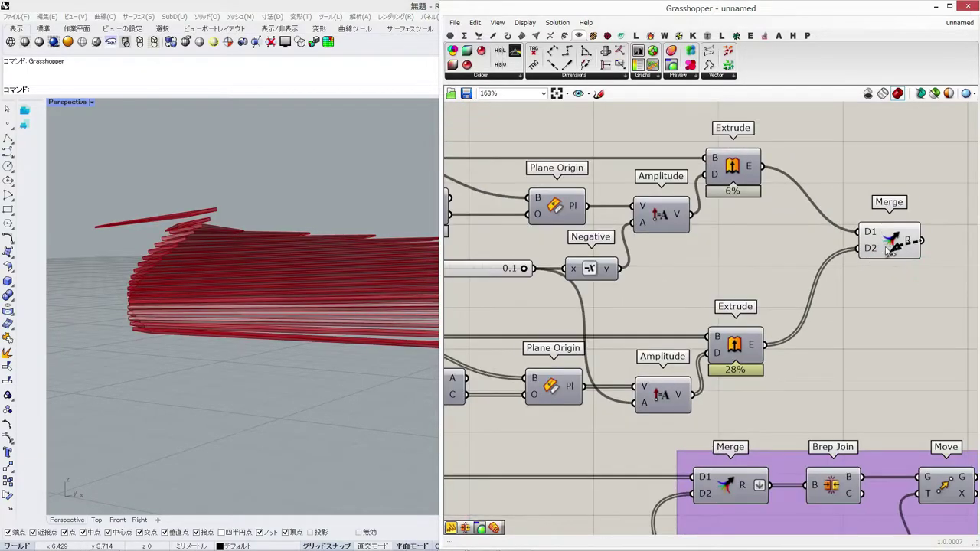
click(893, 243)
Step: Group all rib extrusion components from Surface through to the new Merge
scroll(892, 244, down, 3)
right_drag(845, 206, 864, 207)
drag(880, 164, 484, 331)
key(ctrl+g)
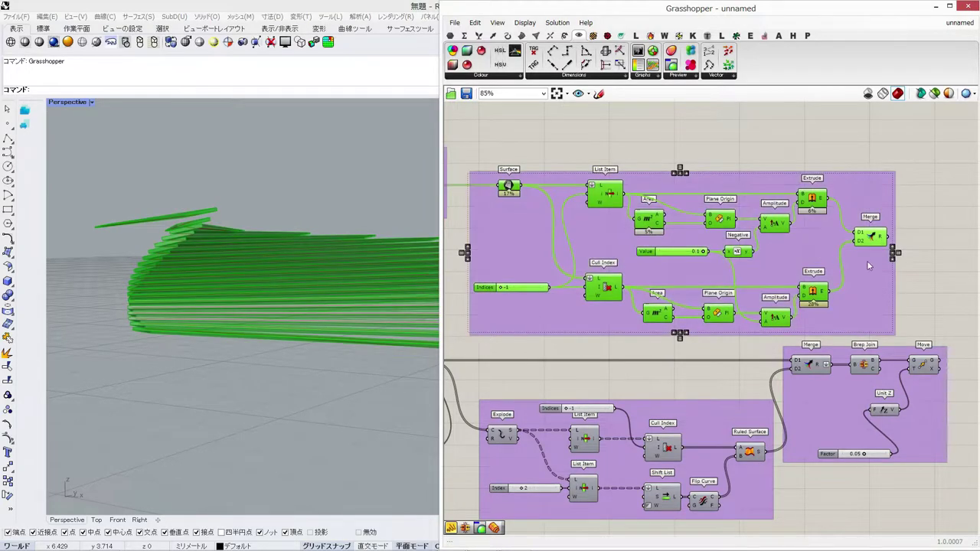
click(924, 276)
Step: Check the merged ribs in the viewport and turn on the preview of the pleated surface's Move component
right_drag(889, 256, 830, 252)
scroll(778, 236, up, 2)
click(821, 232)
right_drag(880, 285, 812, 277)
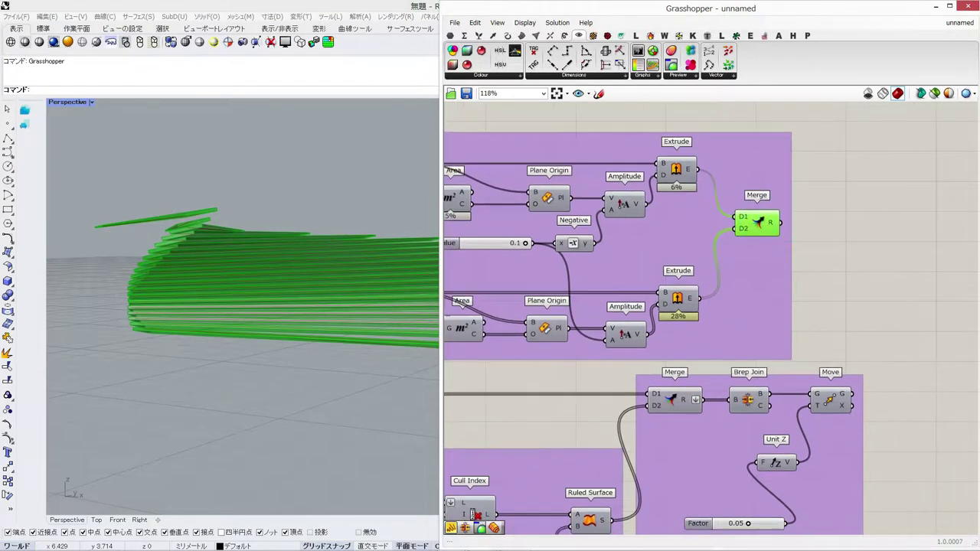
scroll(779, 267, down, 3)
click(826, 262)
right_drag(295, 264, 260, 288)
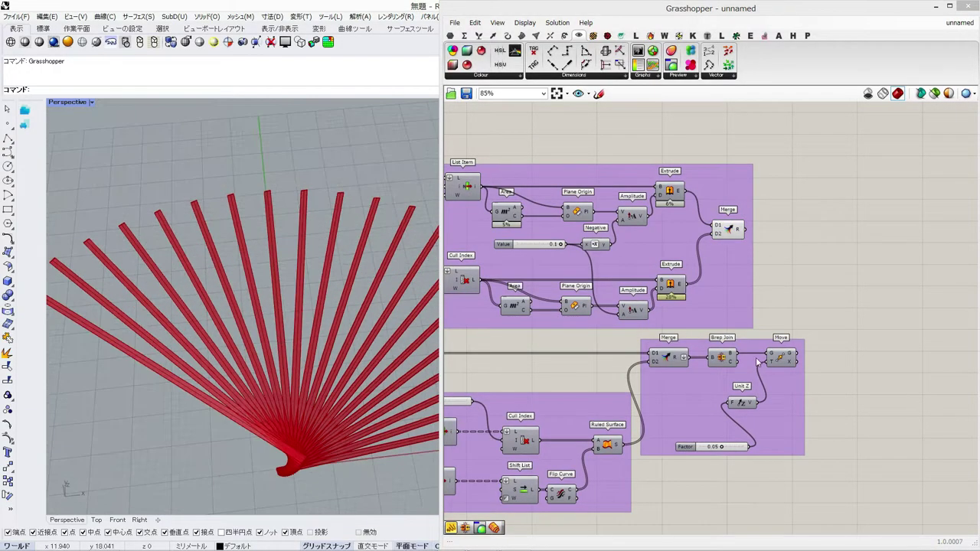
right_click(779, 359)
click(790, 375)
right_drag(341, 318, 282, 342)
click(815, 323)
Step: Add a Line SDL component in the empty area below the Rotate group
right_drag(723, 296, 923, 212)
scroll(922, 213, down, 2)
right_drag(513, 367, 917, 287)
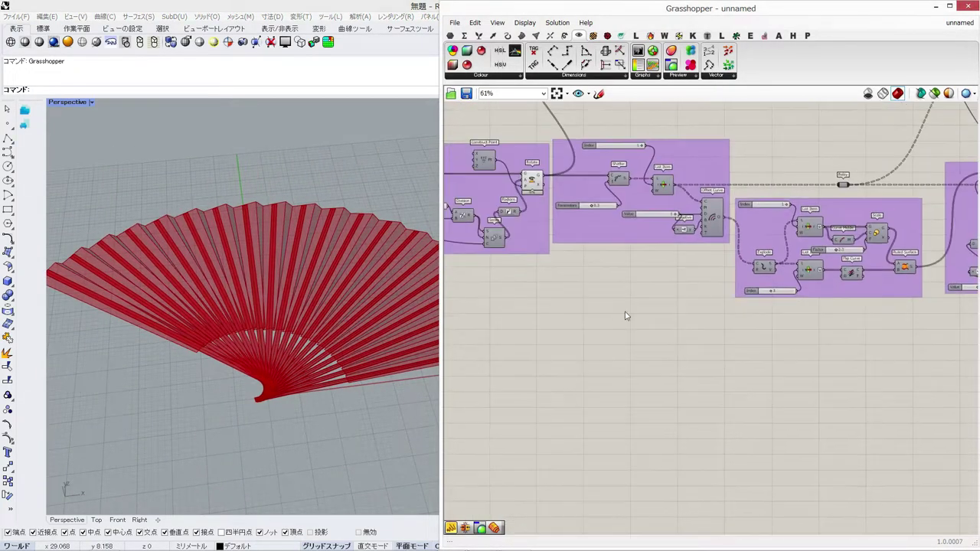
right_drag(729, 333, 890, 343)
right_drag(589, 302, 727, 310)
scroll(589, 245, up, 5)
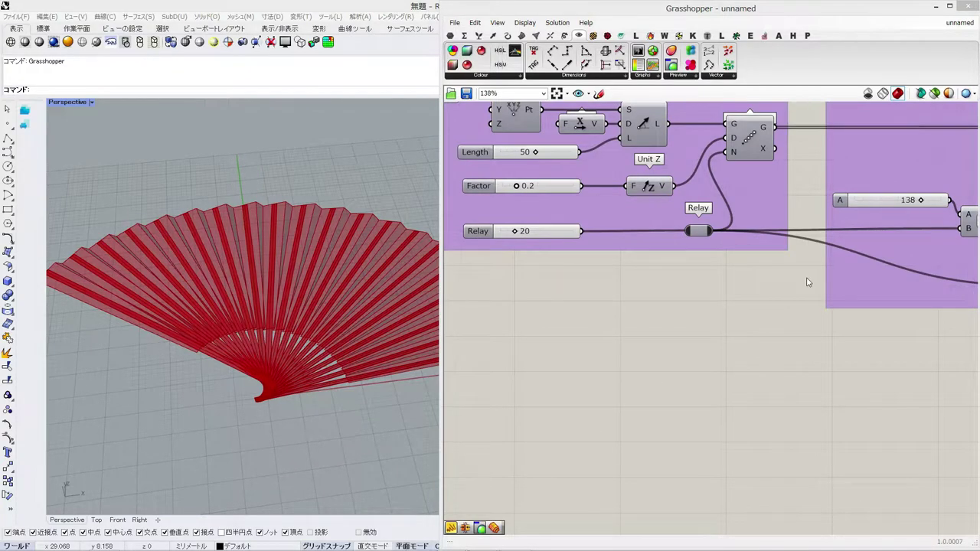
double_click(637, 295)
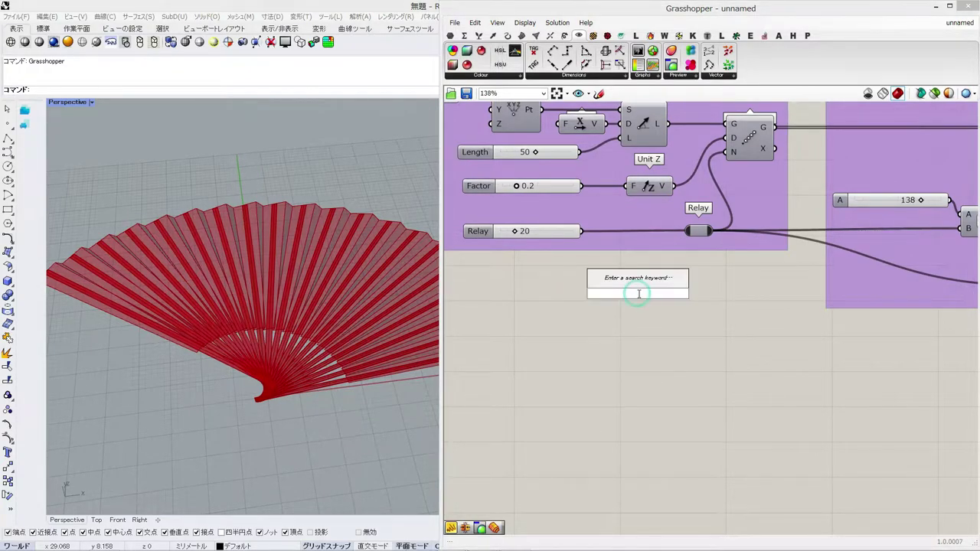
text(sd)
click(661, 284)
right_drag(665, 328, 585, 328)
drag(558, 291, 820, 403)
right_drag(820, 398, 651, 391)
scroll(652, 389, down, 2)
drag(649, 393, 797, 395)
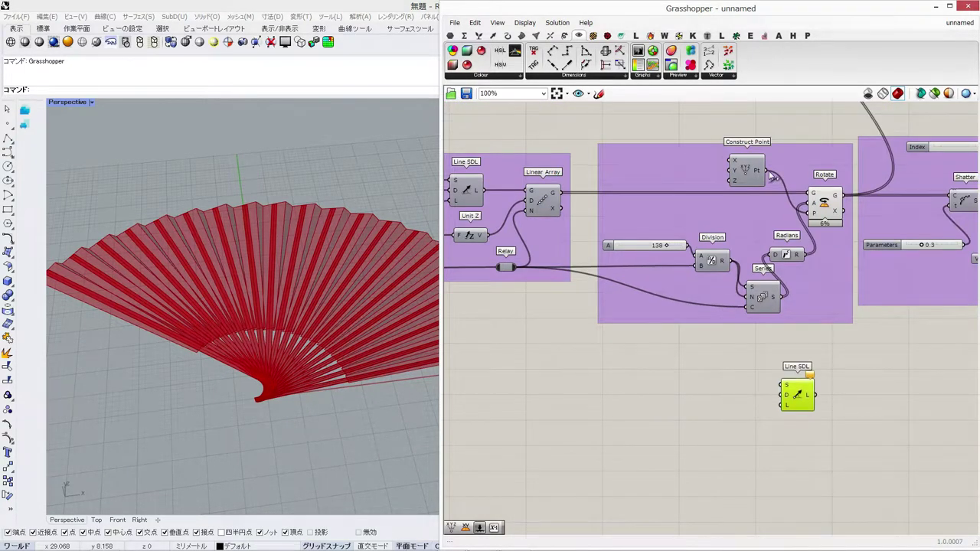
Step: Connect the Rotate group's Construct Point output to Line SDL's S input and set that wire's display to Faint
drag(783, 398, 782, 386)
right_click(791, 383)
click(751, 377)
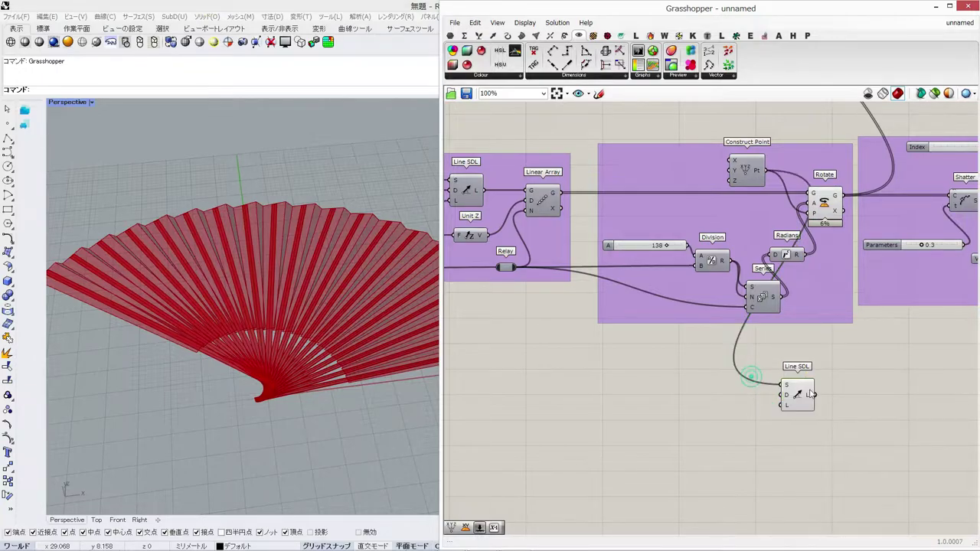
right_click(784, 389)
mouse_move(859, 378)
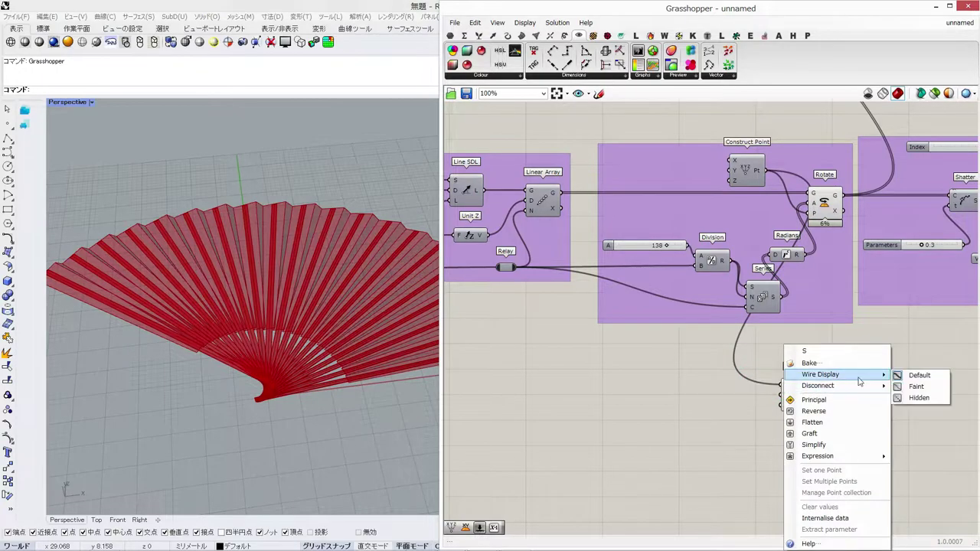
click(915, 387)
click(846, 424)
Step: Add a Unit Z component beside Line SDL and connect its V output to the D input
drag(798, 396, 810, 401)
right_drag(759, 402, 699, 406)
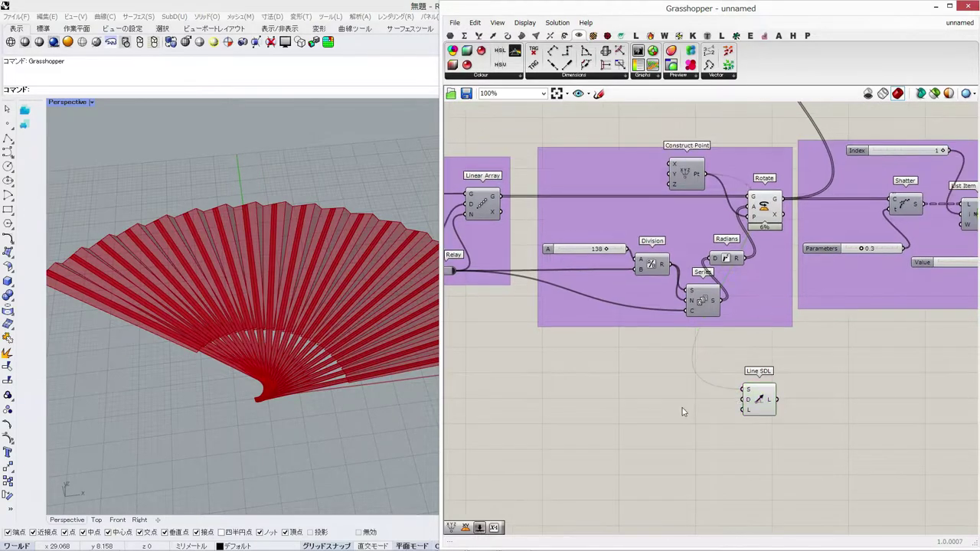
double_click(683, 410)
text(z)
key(Return)
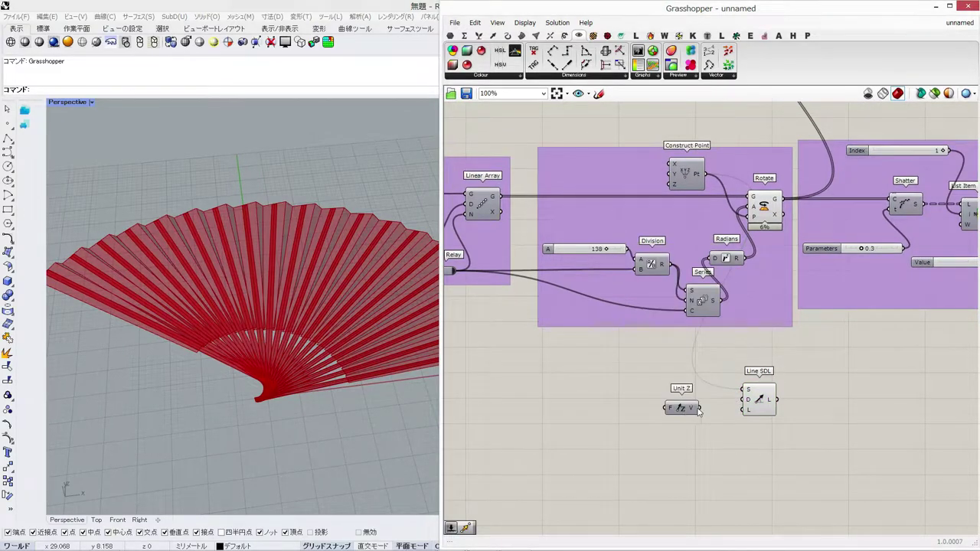
drag(681, 409, 693, 402)
Step: Add a Division component below the Linear Array group and connect the Relay output to its A input
right_drag(545, 380, 675, 379)
click(675, 379)
right_drag(625, 360, 643, 360)
double_click(640, 366)
text(/)
key(Return)
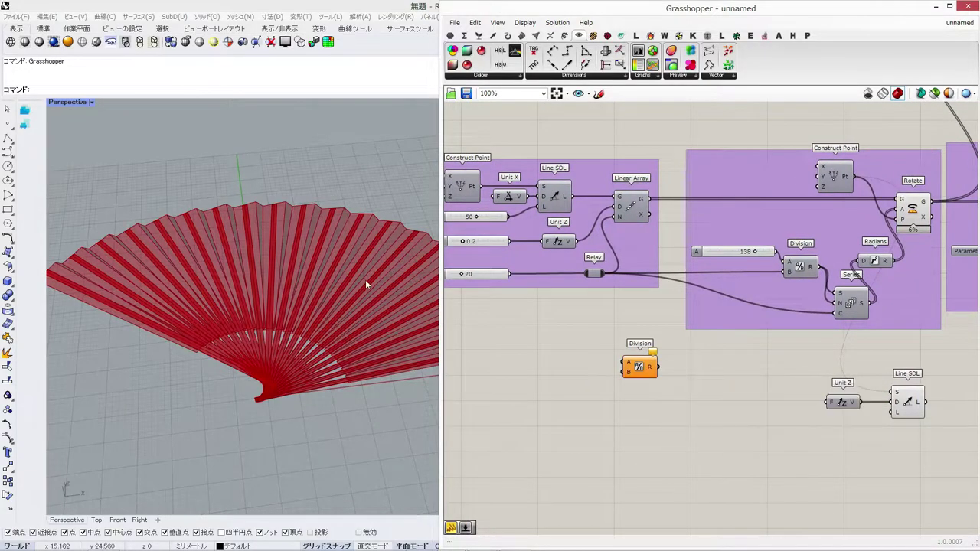
drag(624, 351, 648, 376)
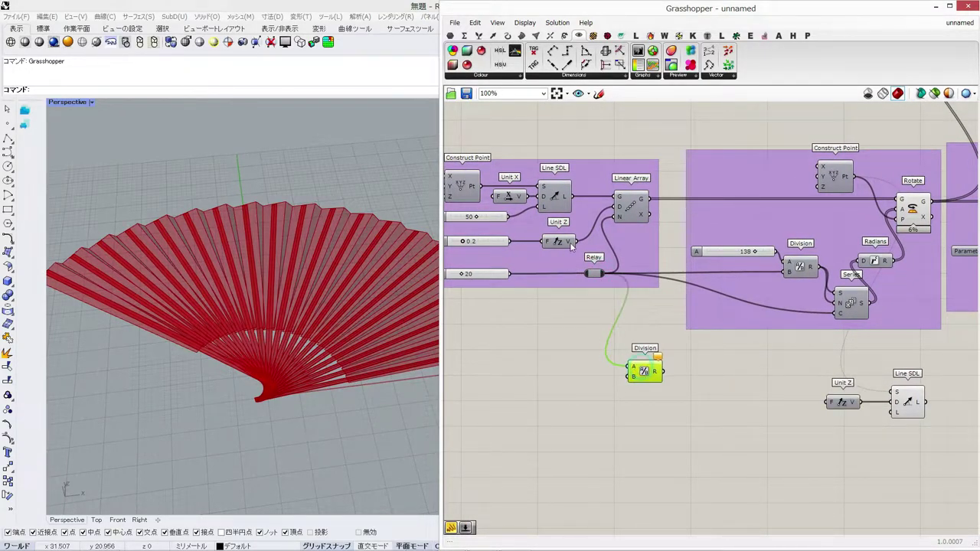
Step: Replace the Division with a Multiplication of the Relay output and the 0.2 slider, and feed its result into Line SDL's L input
drag(539, 276, 654, 414)
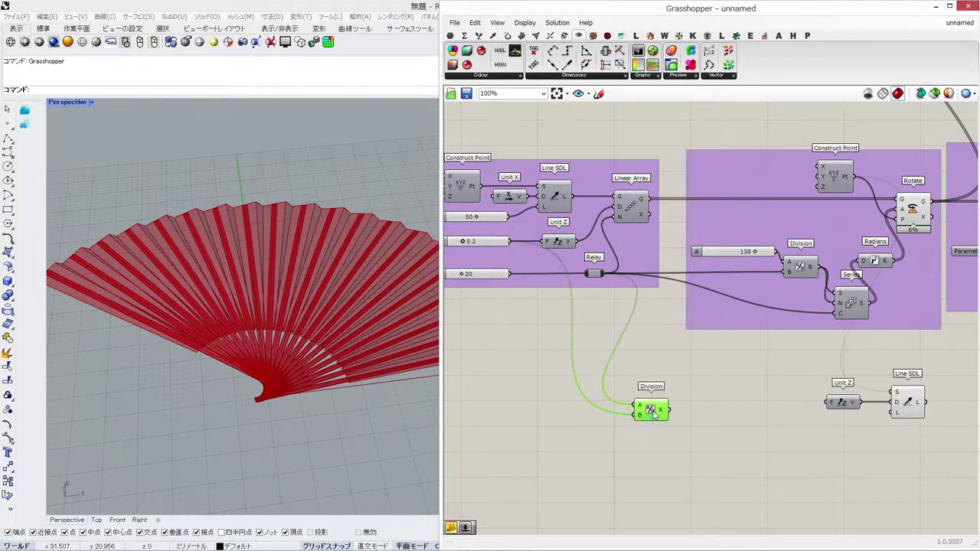
double_click(675, 362)
text(*)
key(Return)
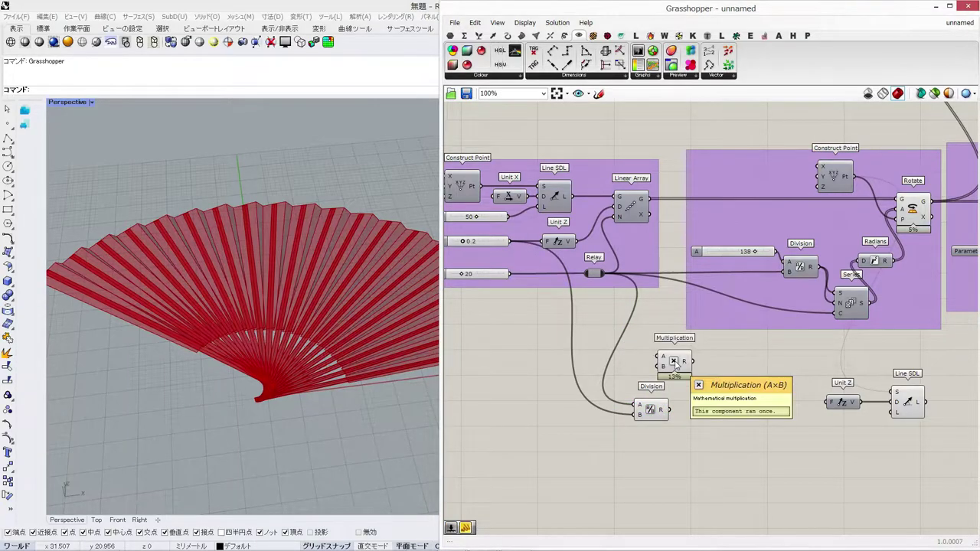
ctrl+shift+drag(647, 385, 658, 356)
ctrl+shift+drag(634, 416, 886, 414)
click(654, 406)
key(Delete)
drag(660, 437, 712, 421)
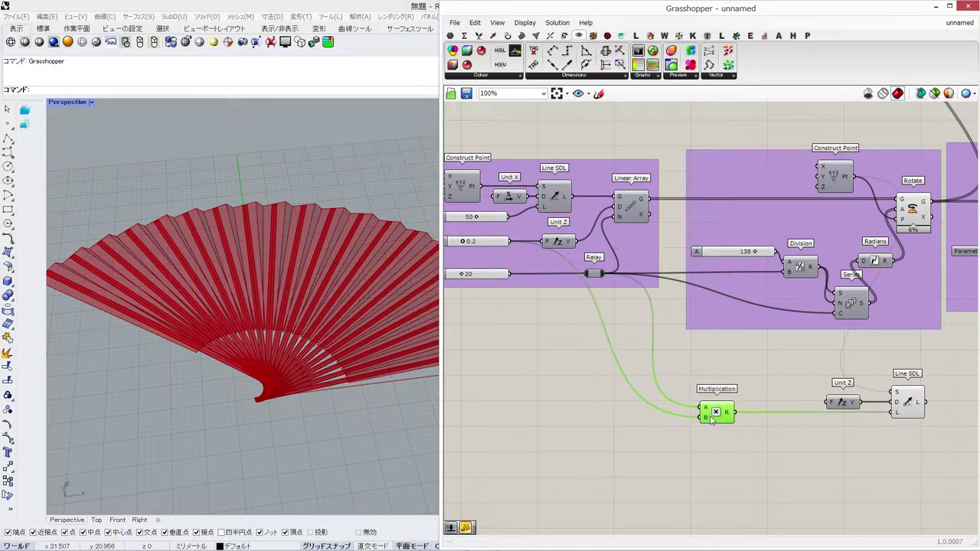
Step: Add a Curve Middle component below Line SDL and connect the line output to its C input
click(894, 449)
right_drag(895, 449, 809, 447)
click(821, 410)
right_drag(293, 397, 248, 312)
scroll(244, 293, up, 6)
right_drag(807, 445, 716, 444)
double_click(716, 444)
text(mid)
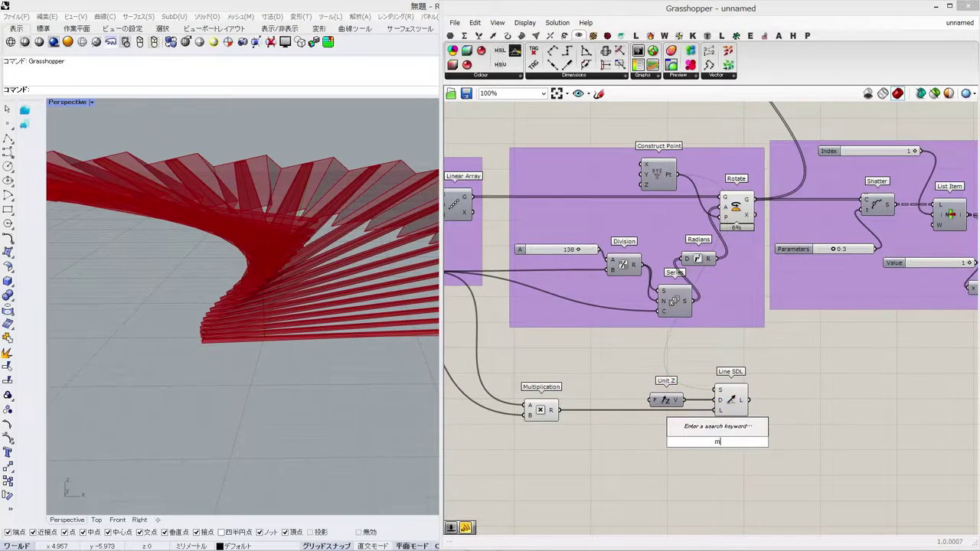
key(Return)
drag(717, 444, 777, 440)
drag(795, 441, 787, 441)
Step: Add a Scale component, connecting Line SDL's output to G and Curve Middle's output to C
double_click(803, 399)
text(scale)
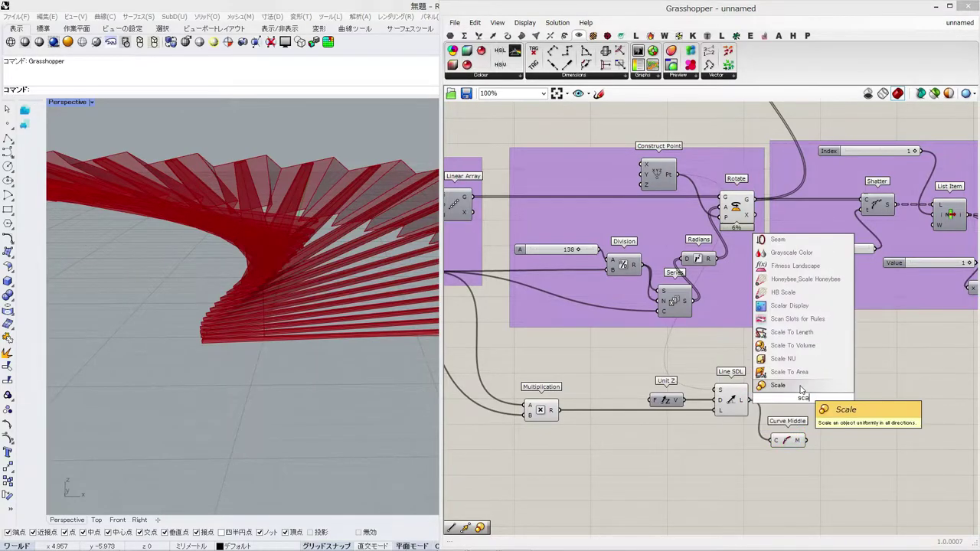
click(799, 385)
drag(751, 400, 790, 389)
drag(813, 398, 874, 410)
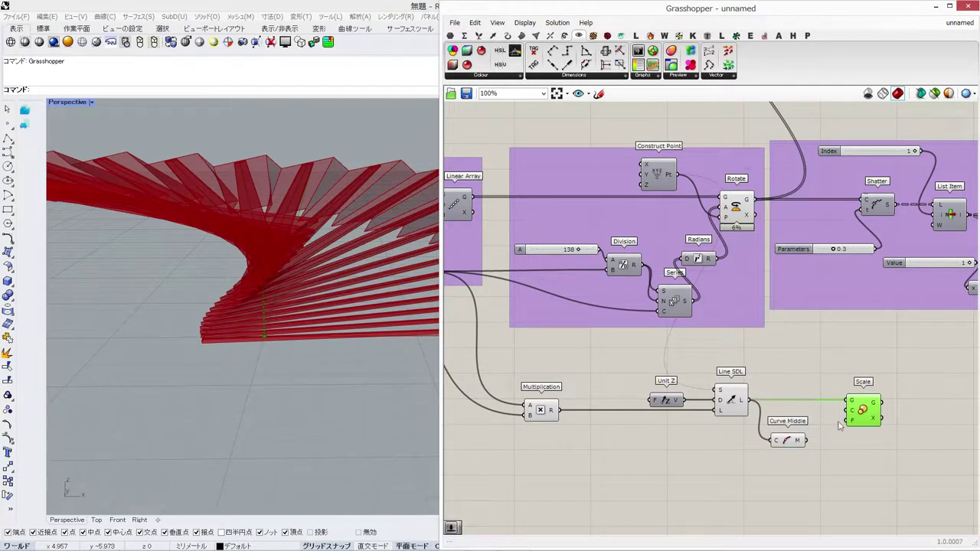
drag(791, 443, 805, 424)
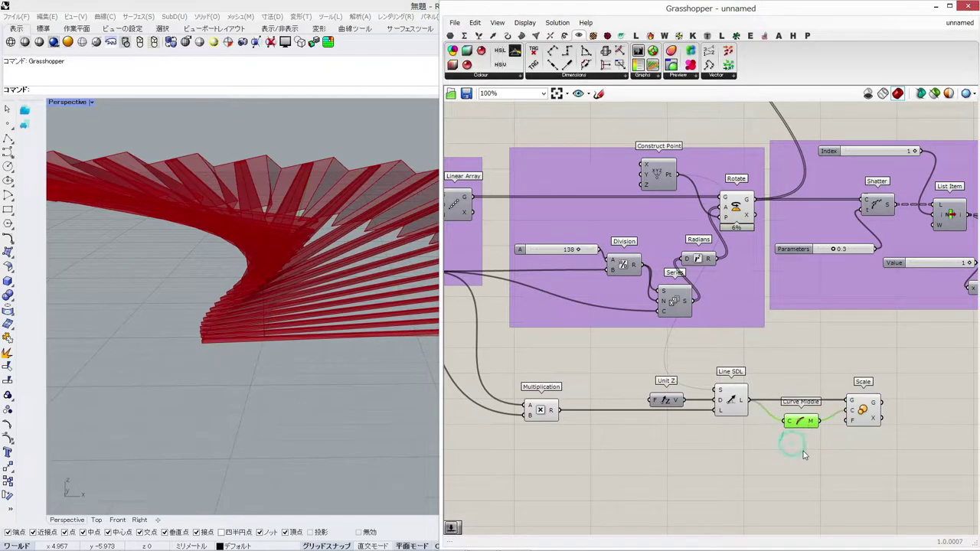
Step: Create a number slider set to 1.05 and connect it to Scale's F input
double_click(803, 452)
text(1.05)
key(Return)
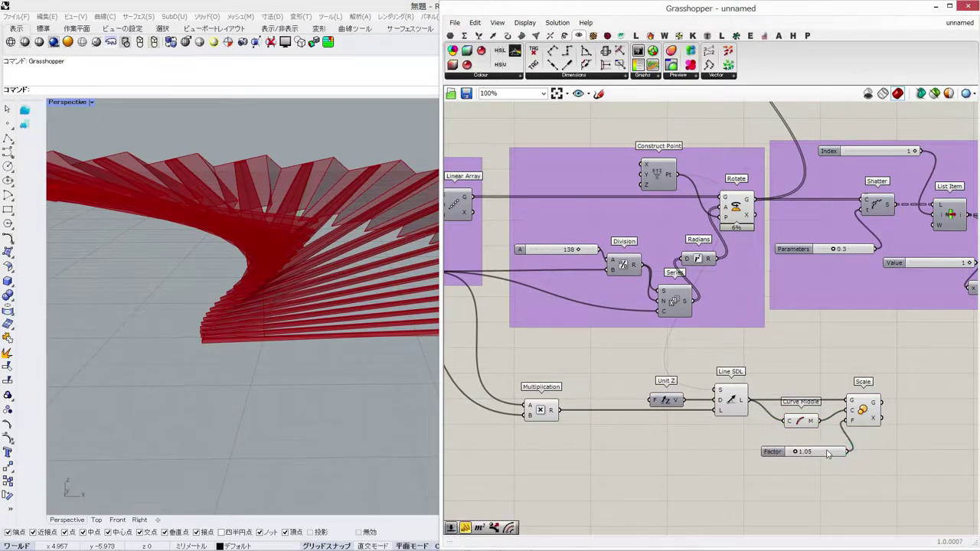
drag(826, 450, 810, 445)
click(869, 408)
right_drag(406, 361, 367, 146)
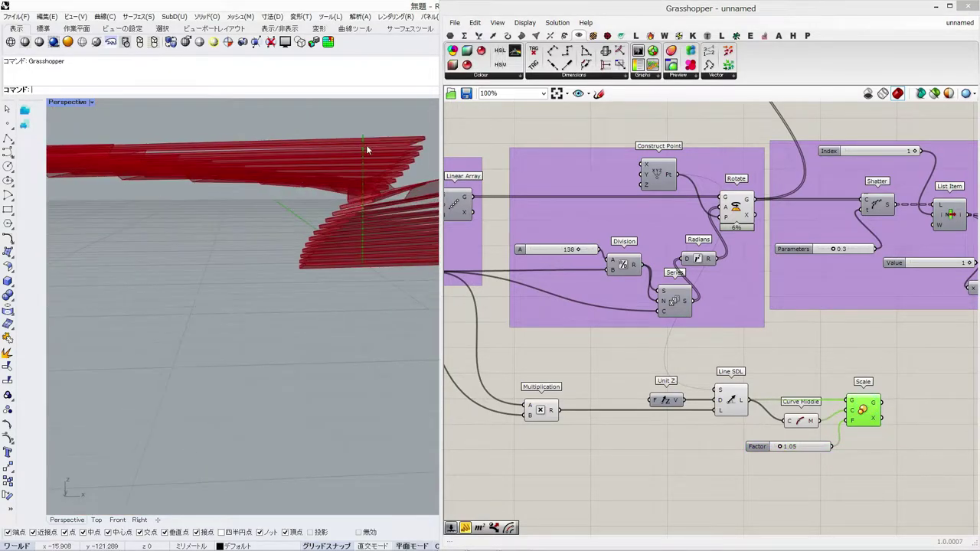
scroll(366, 145, up, 4)
Step: Add a Pipe component beside Scale and connect Scale's G output to its C input
right_drag(874, 352, 780, 350)
double_click(805, 362)
text(pipe)
click(798, 351)
drag(803, 367, 837, 402)
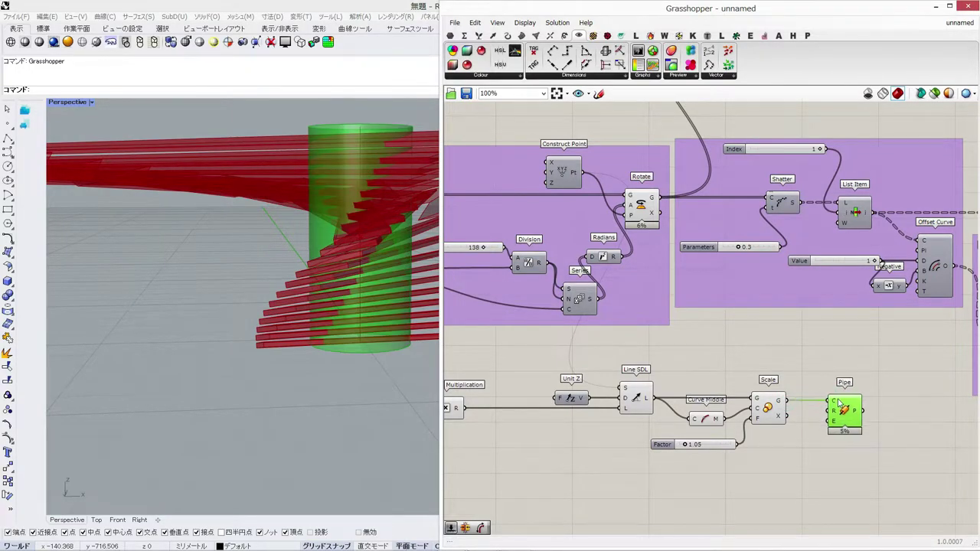
Step: Create a number slider set to 0.3 and connect it to Pipe's R input
double_click(766, 461)
text(0.3)
key(Return)
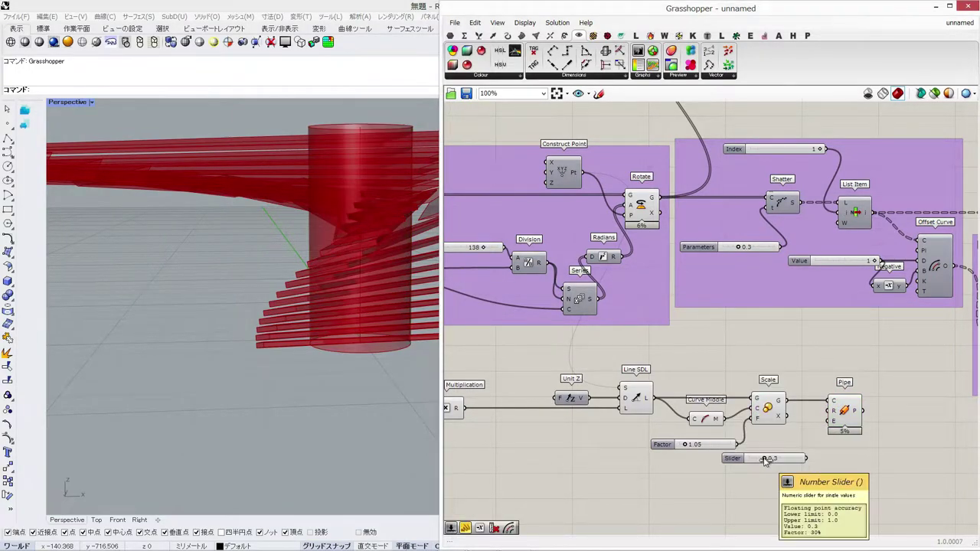
drag(829, 411, 788, 458)
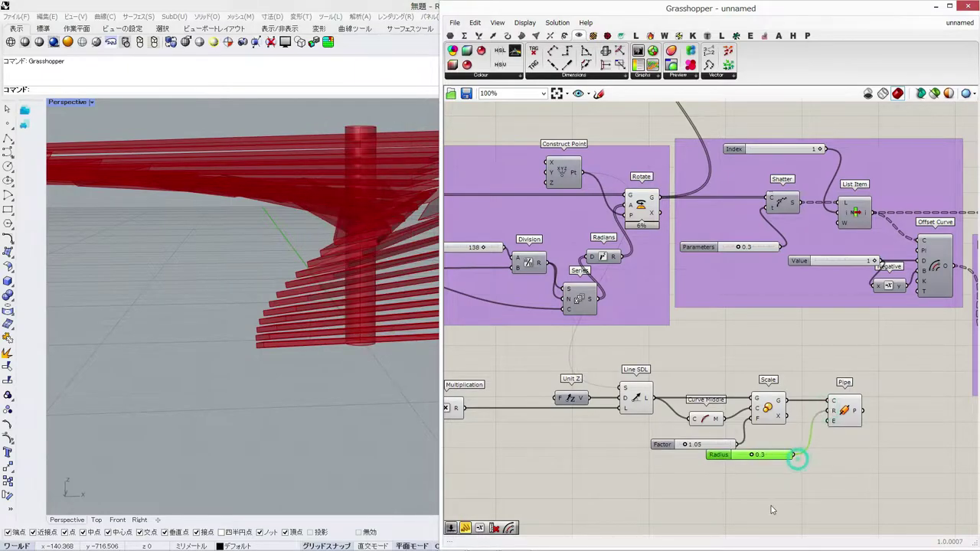
Step: Create a number slider set to 2 and connect it to Pipe's E input for the caps
double_click(770, 503)
text(2)
key(Return)
drag(814, 506, 829, 422)
right_drag(490, 338, 477, 361)
right_drag(327, 316, 370, 300)
scroll(269, 419, up, 6)
Step: Stack the Factor, Radius and Caps sliders below Curve Middle and align them with each other
drag(763, 478, 711, 483)
drag(774, 527, 696, 498)
drag(709, 522, 685, 464)
click(675, 456)
click(682, 451)
scroll(840, 513, down, 2)
Step: Group the pivot components from Multiplication to Pipe together with their sliders
drag(840, 513, 516, 411)
key(ctrl+g)
right_drag(885, 481, 796, 455)
drag(719, 460, 720, 484)
click(821, 459)
right_drag(821, 459, 914, 421)
Step: Turn off the preview of the pivot group's components and the Rotate component
drag(852, 496, 547, 387)
shift+click(689, 235)
middle_click(693, 159)
click(725, 125)
click(906, 179)
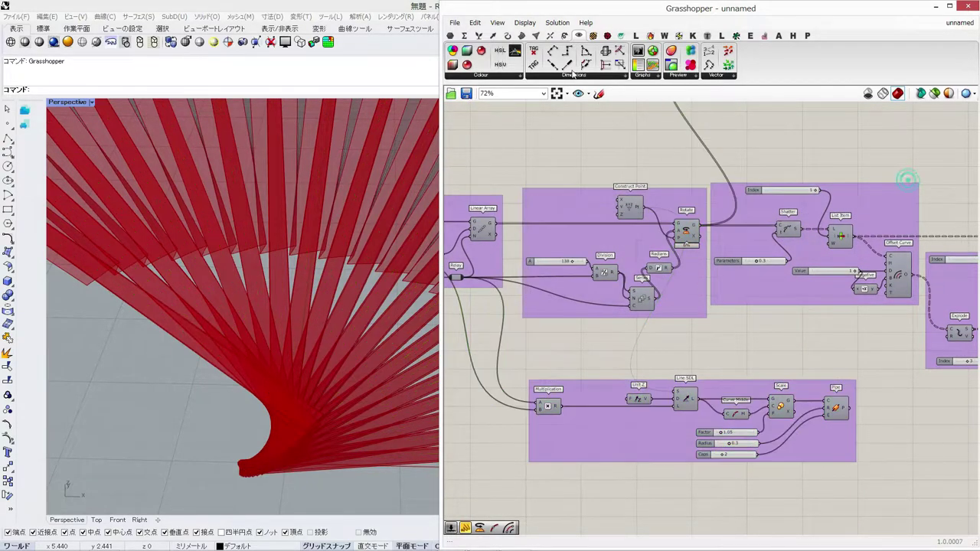
Step: Add a Brep parameter beside the pivot group and connect Pipe's P output to it
click(452, 33)
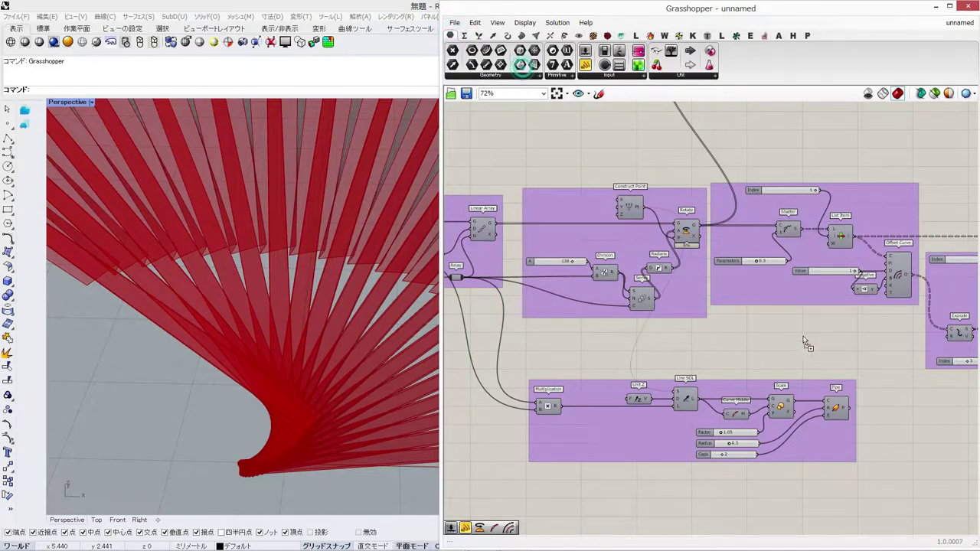
drag(804, 337, 882, 401)
right_drag(916, 416, 911, 417)
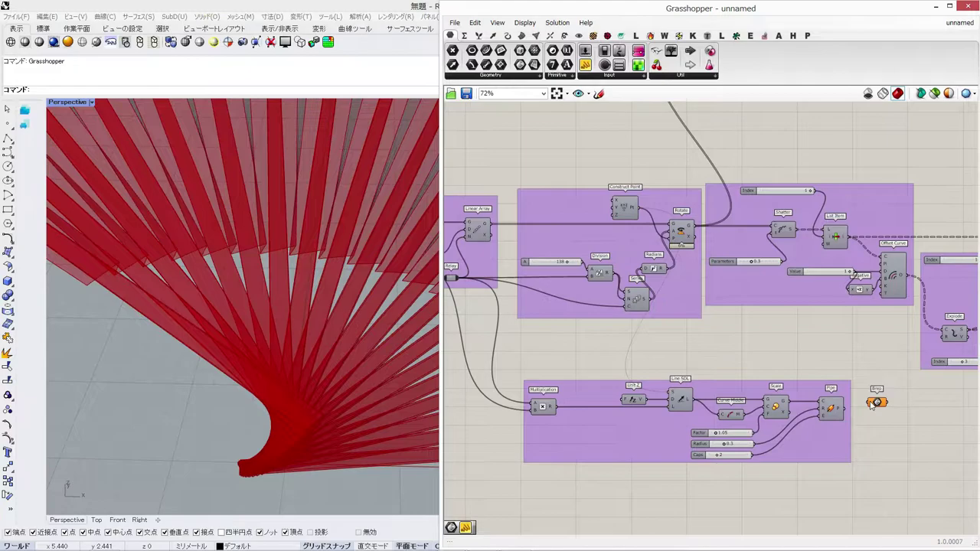
drag(874, 405, 873, 402)
drag(877, 402, 902, 412)
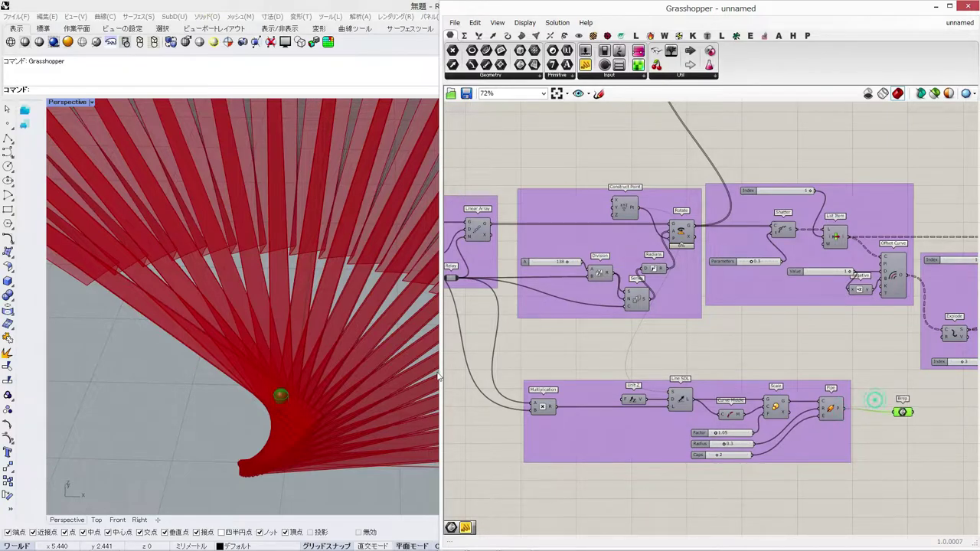
Step: Move the pivot's Brep parameter beyond the last groups of the definition and insert a Relay on its wire
scroll(300, 376, down, 10)
right_drag(300, 375, 230, 377)
scroll(886, 438, down, 3)
right_drag(891, 436, 569, 390)
right_drag(926, 391, 591, 399)
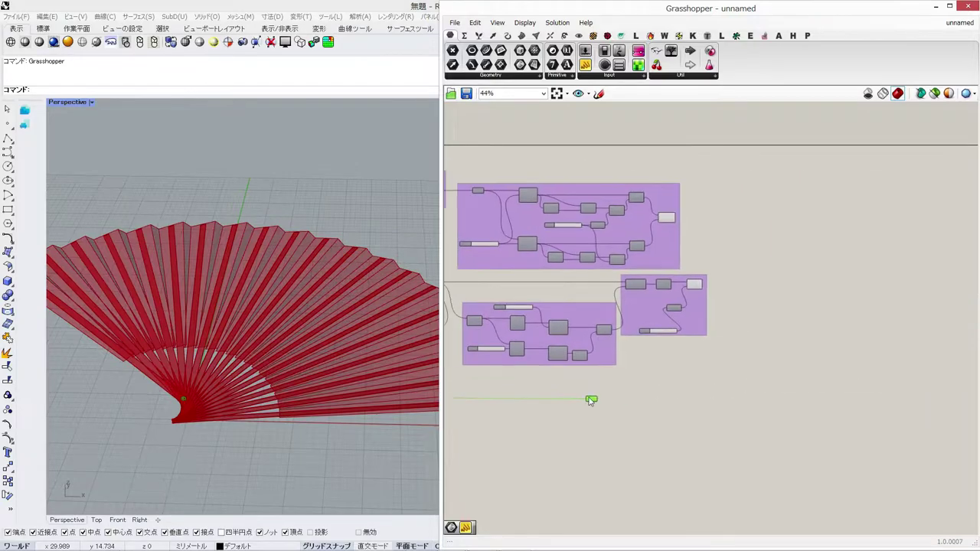
drag(720, 341, 713, 406)
scroll(724, 339, up, 5)
right_drag(795, 335, 781, 365)
Step: Duplicate the Brep parameter, connect Move's G output to the copy, and stack the pivot's Brep directly beneath it
drag(755, 369, 748, 253)
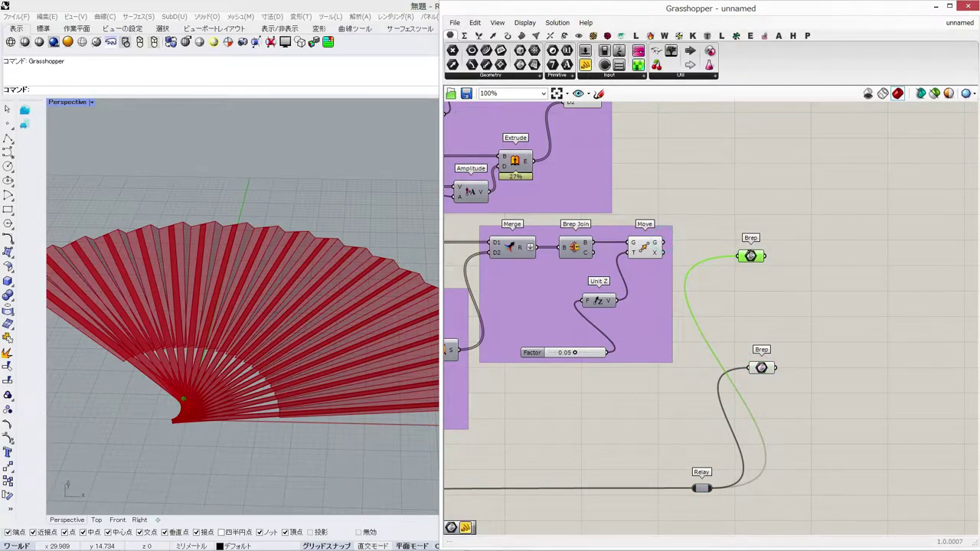
drag(738, 258, 739, 256)
drag(745, 256, 759, 242)
drag(760, 370, 764, 268)
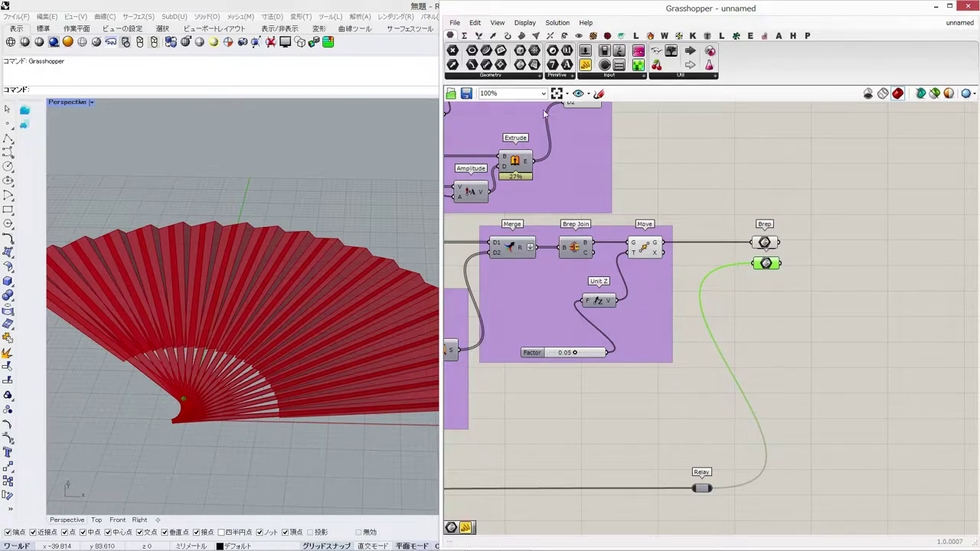
Step: Add a third Brep parameter fed by the rib group's Merge output and align the three Breps in a column
click(760, 195)
right_drag(607, 129, 625, 181)
drag(619, 151, 780, 273)
drag(824, 342, 749, 253)
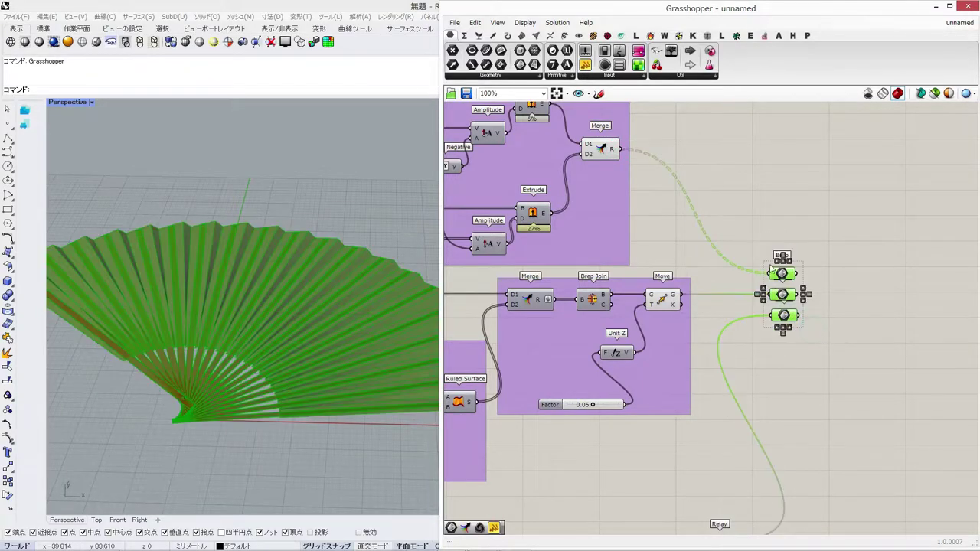
click(776, 261)
double_click(829, 299)
text(merg)
key(Return)
key(Delete)
Step: Add a Merge component, connect the three Breps to D1, D2 and D3, and remove the empty D4 input
double_click(865, 283)
text(merge)
key(Return)
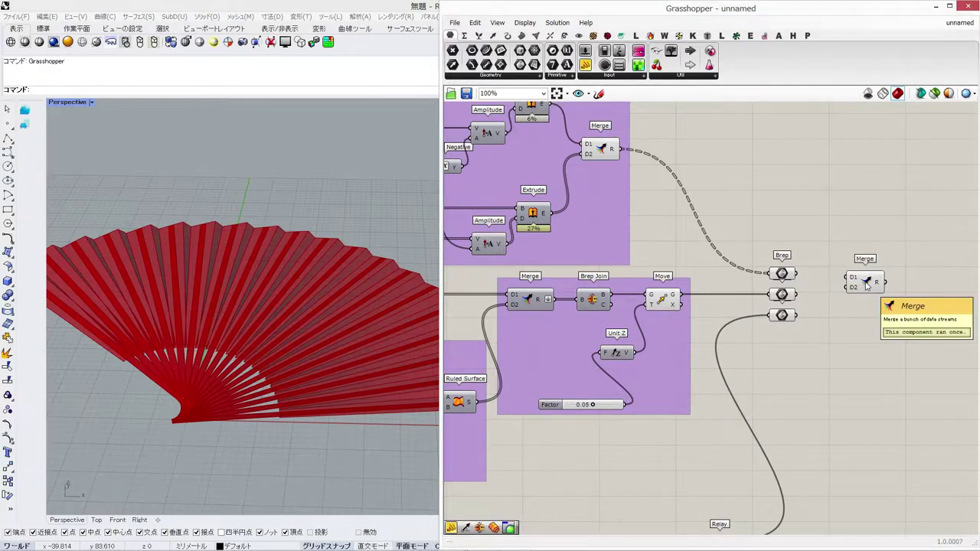
scroll(866, 284, up, 1)
drag(783, 274, 783, 299)
drag(842, 296, 783, 323)
scroll(858, 303, up, 6)
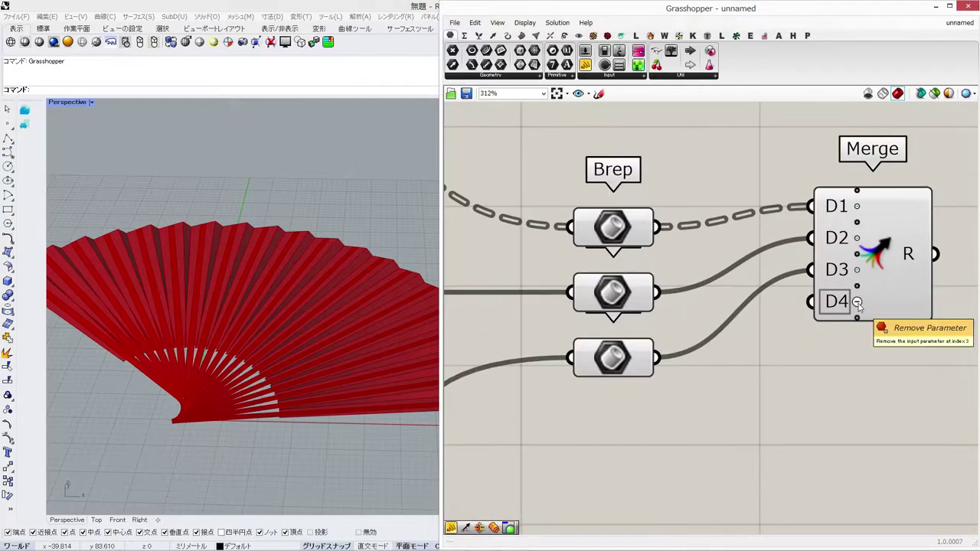
click(857, 304)
Step: Move the final Merge closer to the three Breps and group these four components
scroll(858, 305, down, 2)
drag(862, 279, 830, 309)
drag(881, 381, 658, 203)
key(ctrl+g)
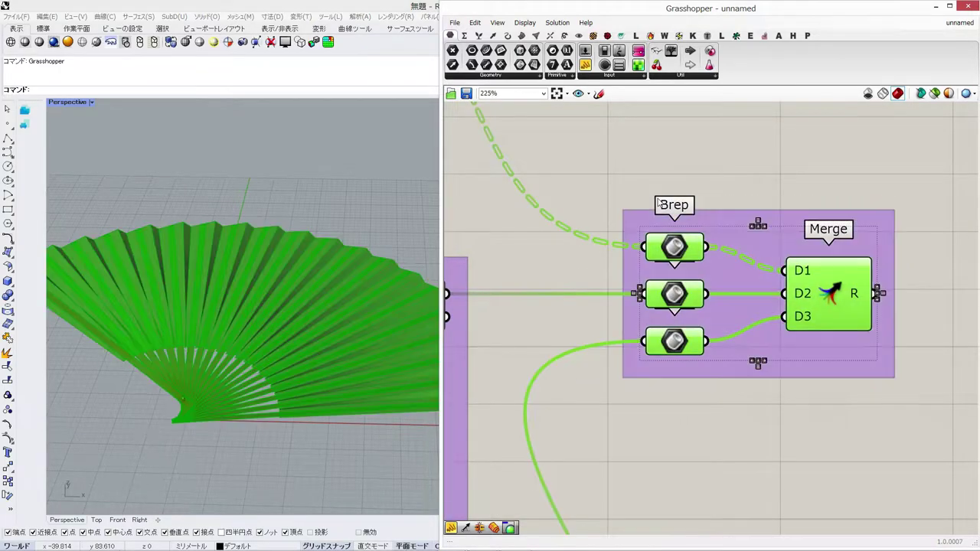
Step: Turn off the preview of the three Breps and of the extrusion and Move components that feed them
drag(765, 157, 624, 450)
scroll(639, 261, down, 5)
scroll(640, 259, down, 10)
middle_click(617, 280)
click(684, 194)
right_drag(619, 277, 653, 279)
scroll(653, 279, up, 3)
drag(586, 119, 702, 317)
middle_click(690, 297)
click(715, 274)
Step: Widen the Rhino viewport and open the fan further by increasing the Rotate group's A angle slider
right_drag(528, 308, 736, 325)
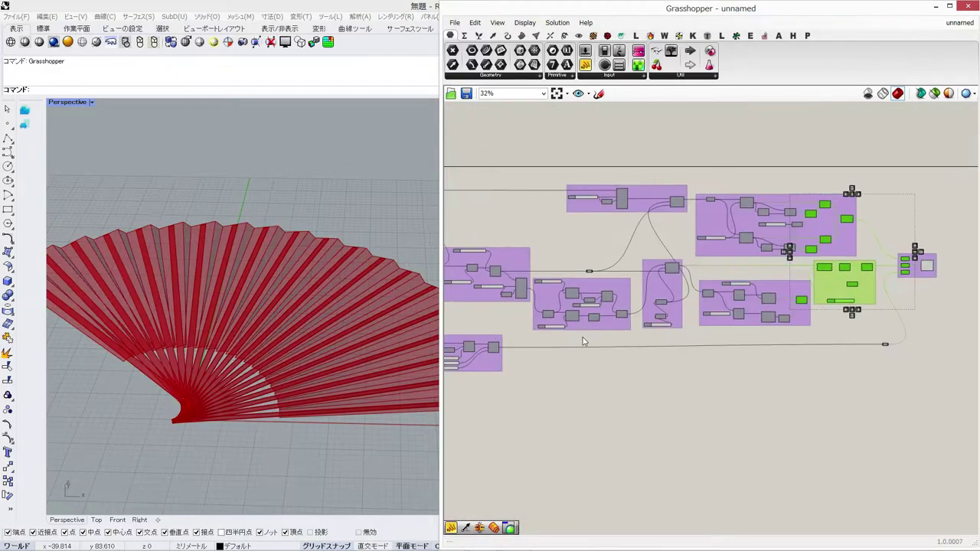
right_drag(517, 325, 765, 357)
scroll(693, 353, up, 3)
shift+right_drag(273, 293, 244, 267)
scroll(244, 268, down, 5)
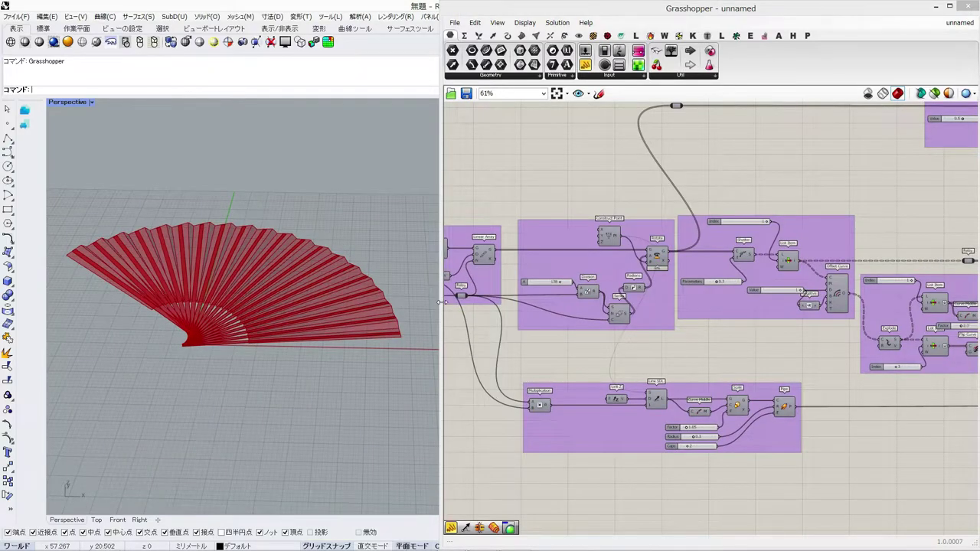
drag(442, 303, 483, 303)
right_drag(439, 302, 467, 320)
right_drag(582, 291, 549, 236)
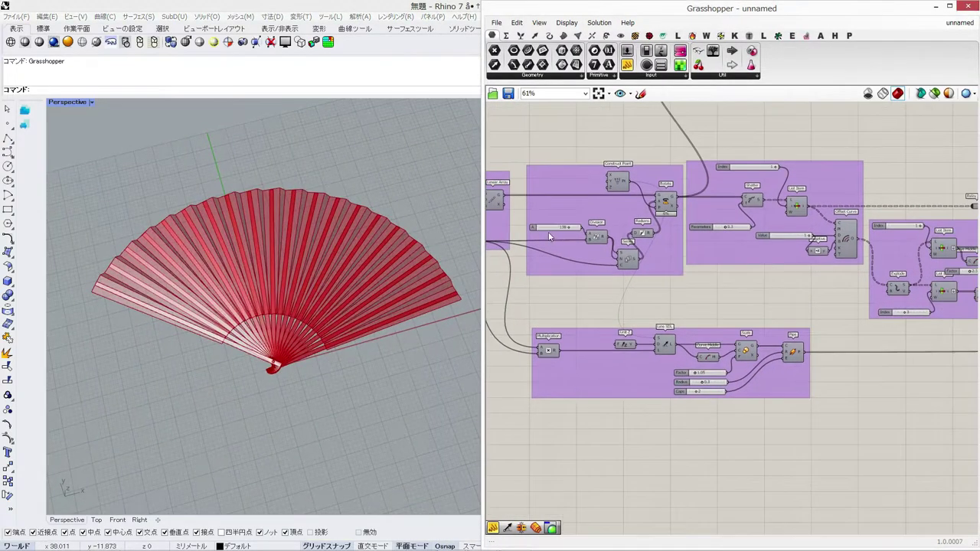
scroll(549, 237, up, 4)
drag(599, 224, 633, 234)
right_drag(408, 220, 354, 264)
Step: In Rhino, rename the default layer to paper and create two new layers named rib and hardware
drag(717, 3, 643, 306)
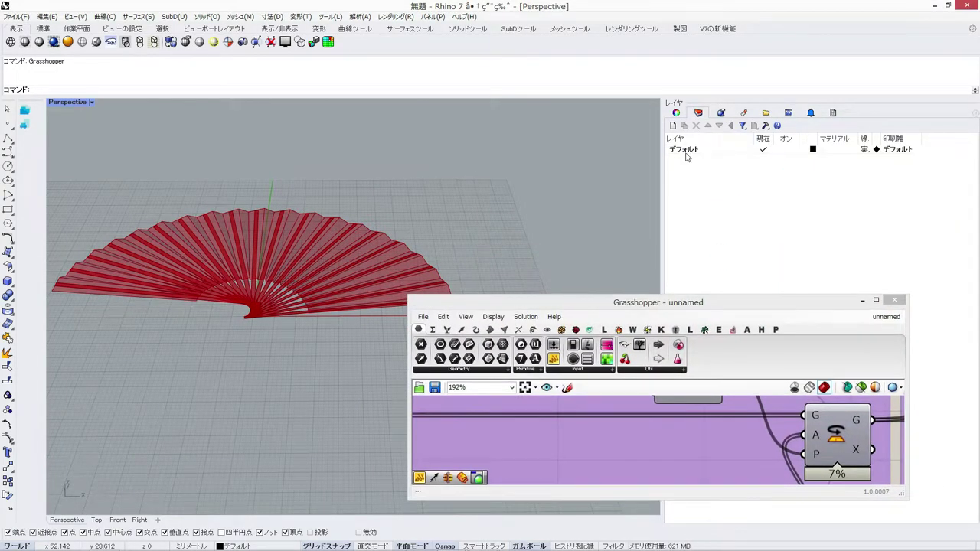
double_click(685, 148)
text(paper)
key(Return)
click(672, 126)
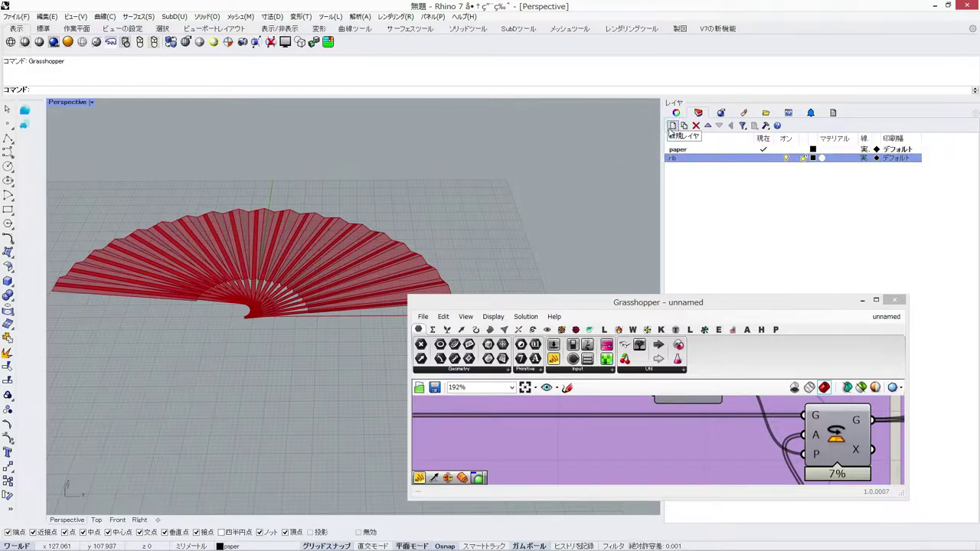
click(672, 127)
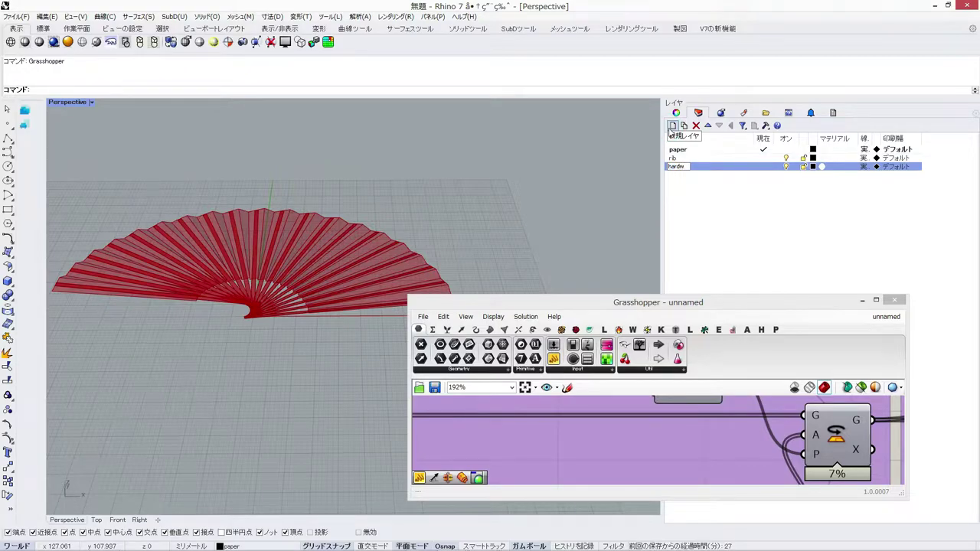
click(748, 210)
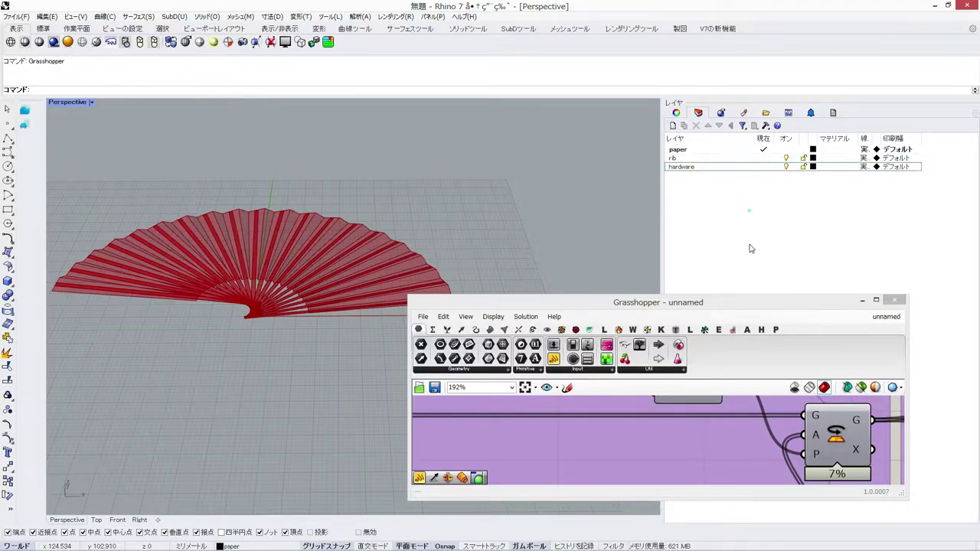
Step: Return to Grasshopper, select the ribs' Brep in the final group and restrict the preview to selected objects
click(747, 302)
drag(746, 297, 747, 1)
shift+right_drag(378, 228, 335, 279)
right_drag(855, 276, 639, 383)
scroll(735, 322, down, 7)
right_drag(850, 306, 450, 268)
click(728, 350)
scroll(718, 300, up, 5)
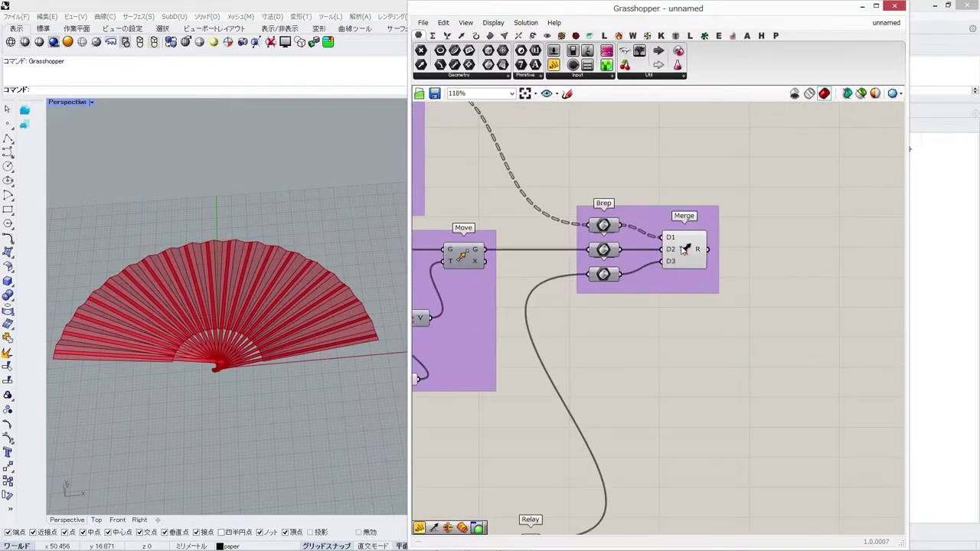
click(601, 225)
click(860, 93)
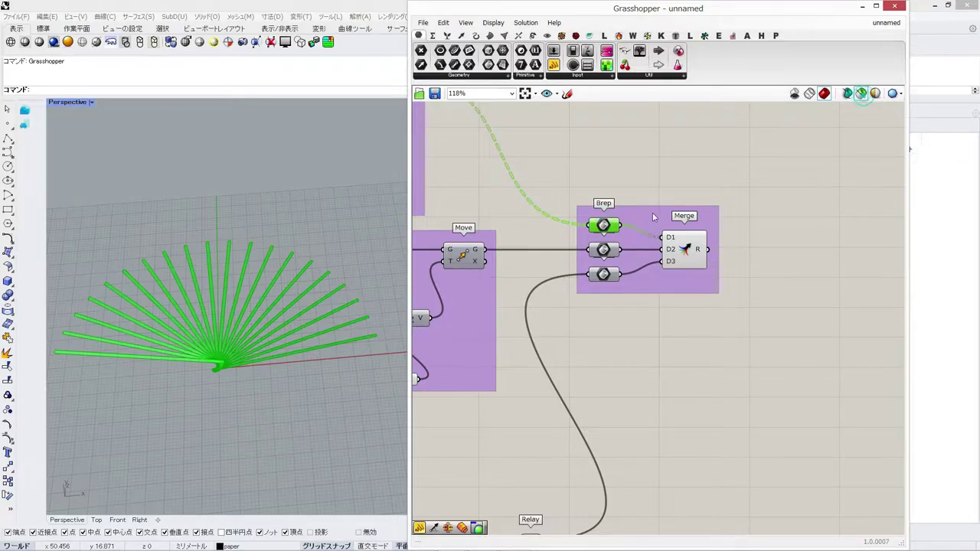
Step: Bake the ribs' Brep onto the rib layer
right_click(601, 226)
click(638, 266)
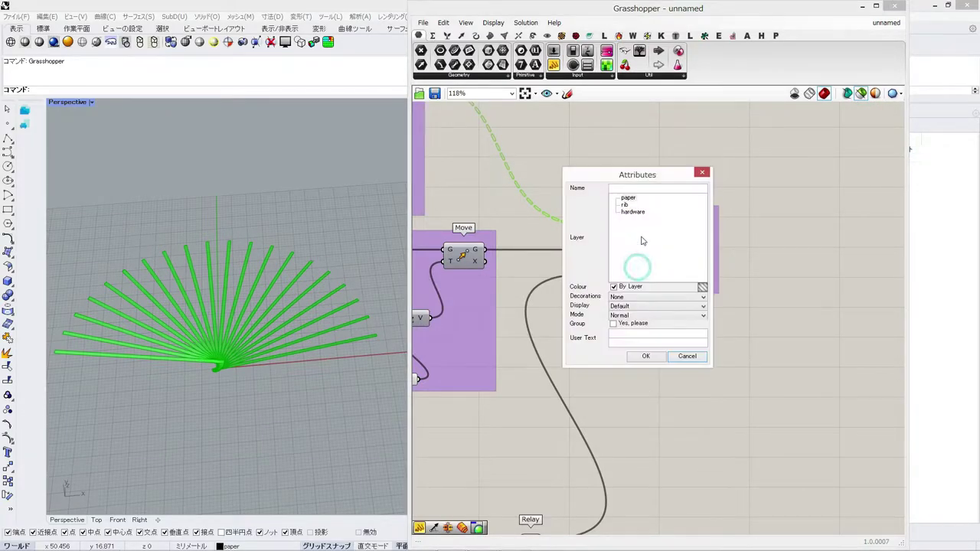
click(645, 358)
Step: Bake the pleated paper surface's Brep onto the paper layer
click(601, 250)
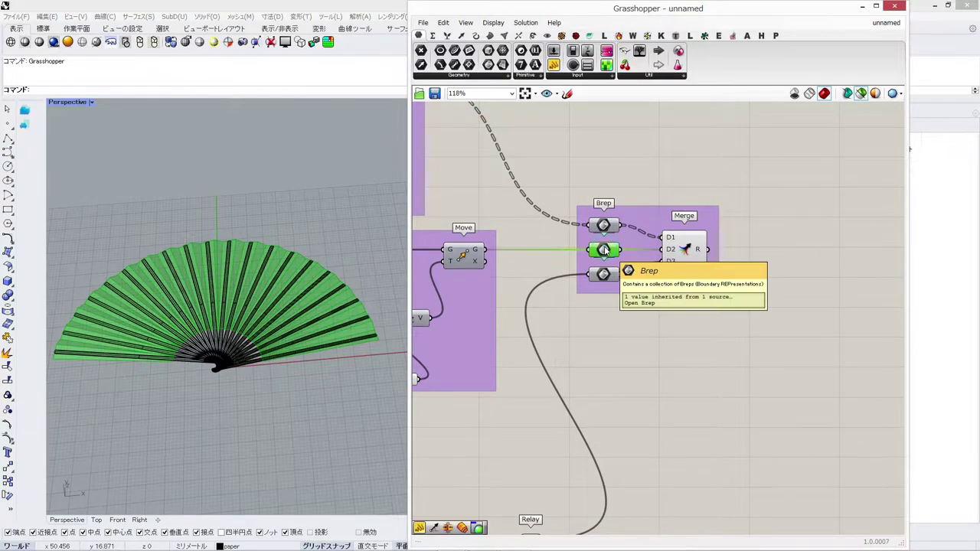
right_click(604, 251)
click(629, 289)
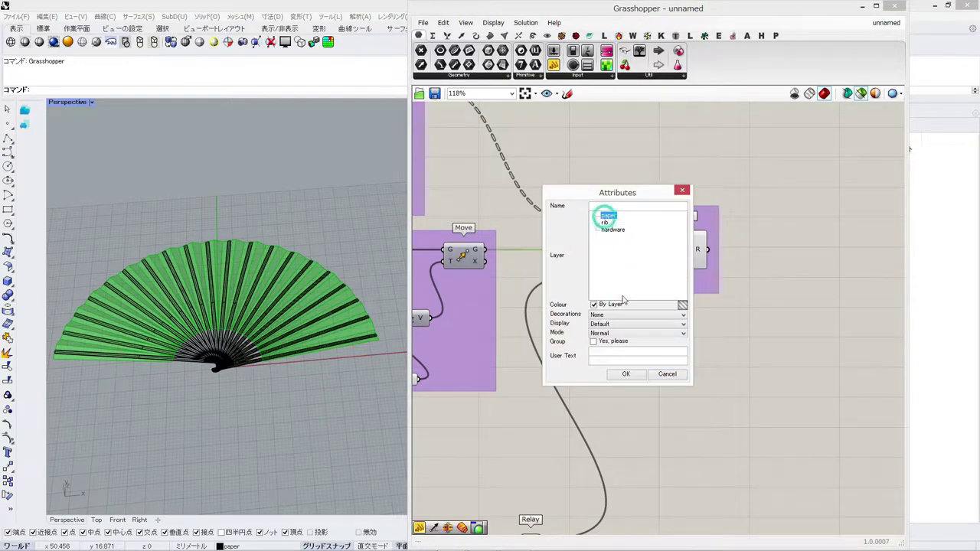
click(625, 375)
click(624, 310)
Step: Bake the pivot's Brep onto the hardware layer
click(605, 276)
right_click(605, 278)
click(624, 313)
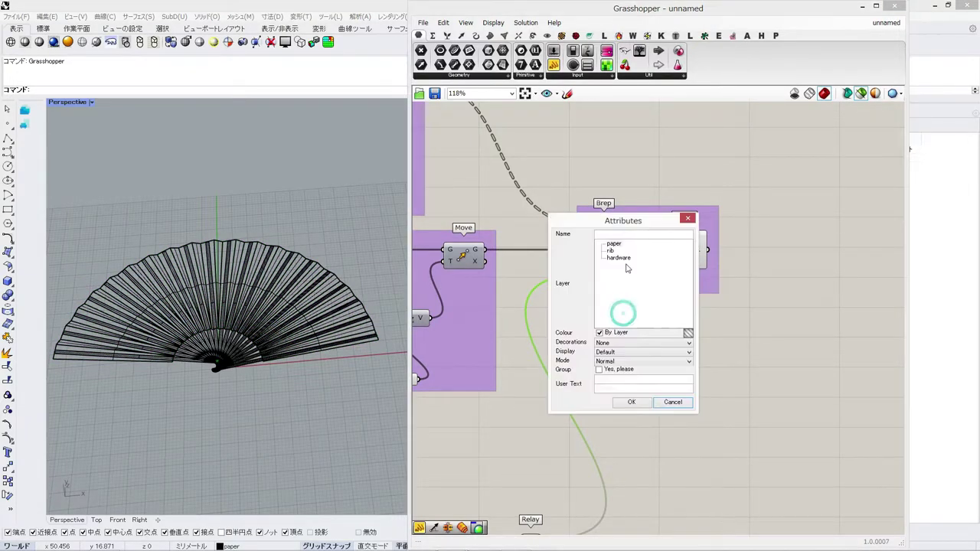
click(632, 404)
click(647, 304)
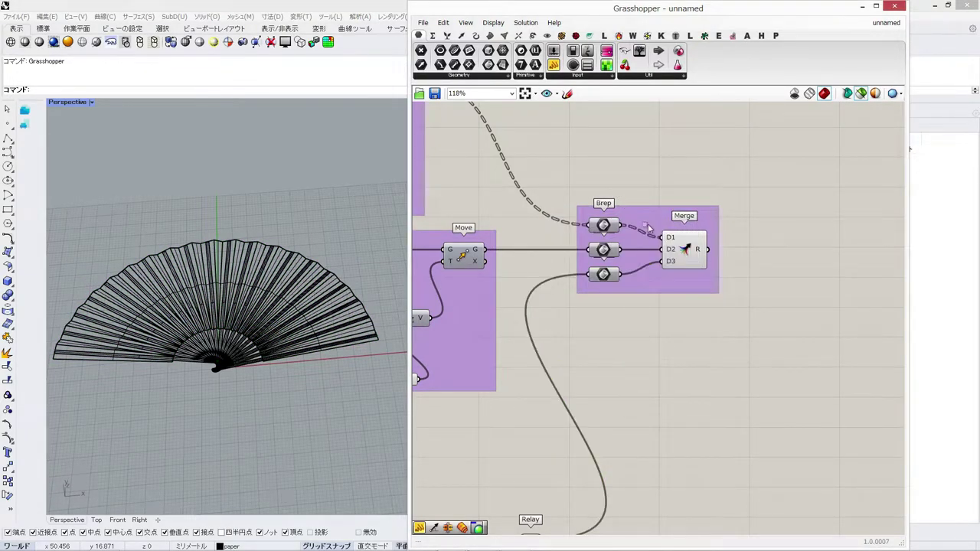
Step: Turn off the Merge component's preview and stop restricting the preview to selected objects
click(685, 251)
middle_click(733, 217)
click(768, 188)
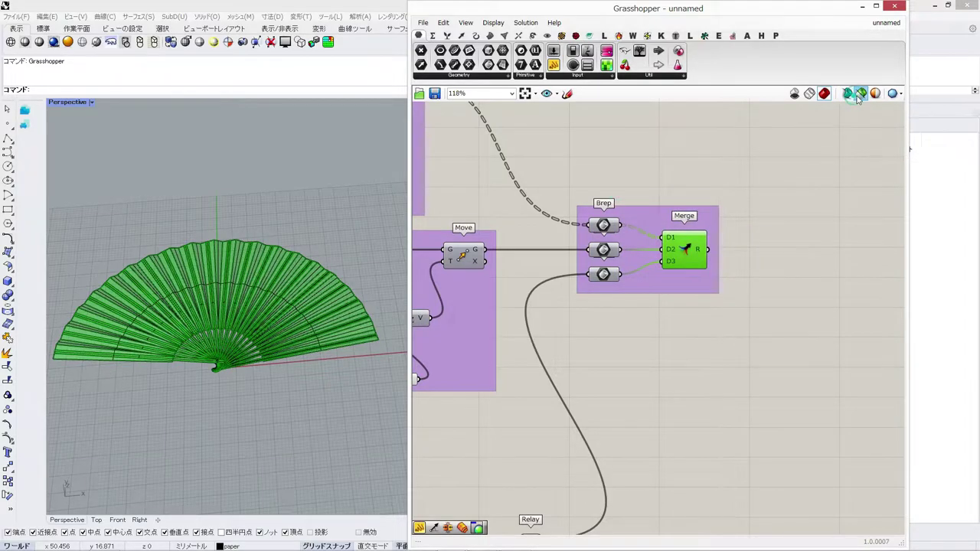
click(842, 158)
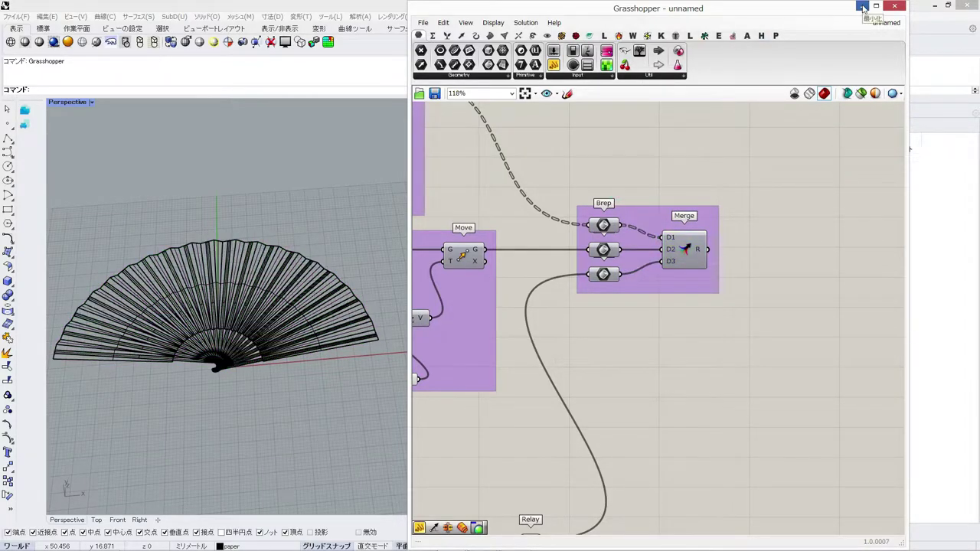
Step: Minimize the Grasshopper window and set Rhino's Perspective viewport to Rendered display mode to view the baked fan
click(864, 8)
scroll(305, 298, up, 3)
shift+right_drag(238, 312, 279, 260)
click(54, 42)
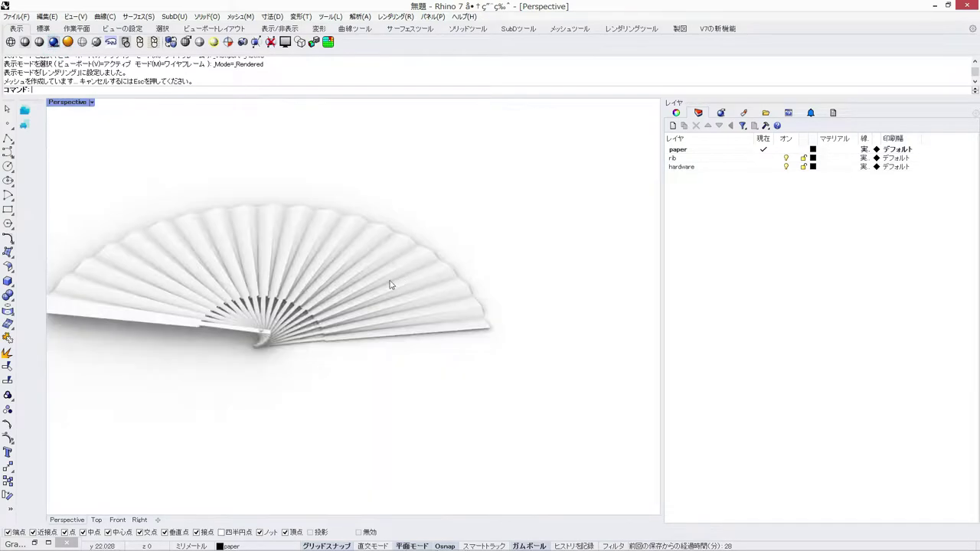
right_drag(391, 284, 293, 301)
shift+right_drag(293, 301, 395, 271)
scroll(393, 267, up, 1)
scroll(354, 292, up, 1)
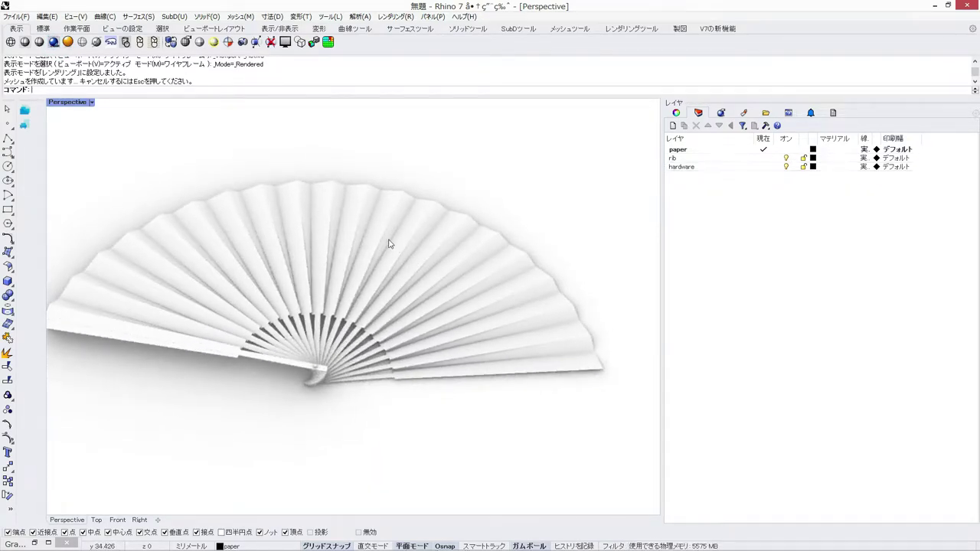
scroll(388, 240, down, 2)
Step: Try copying the whole fan and moving the copy 60 mm along X
drag(412, 392, 219, 342)
scroll(420, 204, down, 3)
right_drag(421, 203, 346, 284)
key(ctrl+c)
key(ctrl+v)
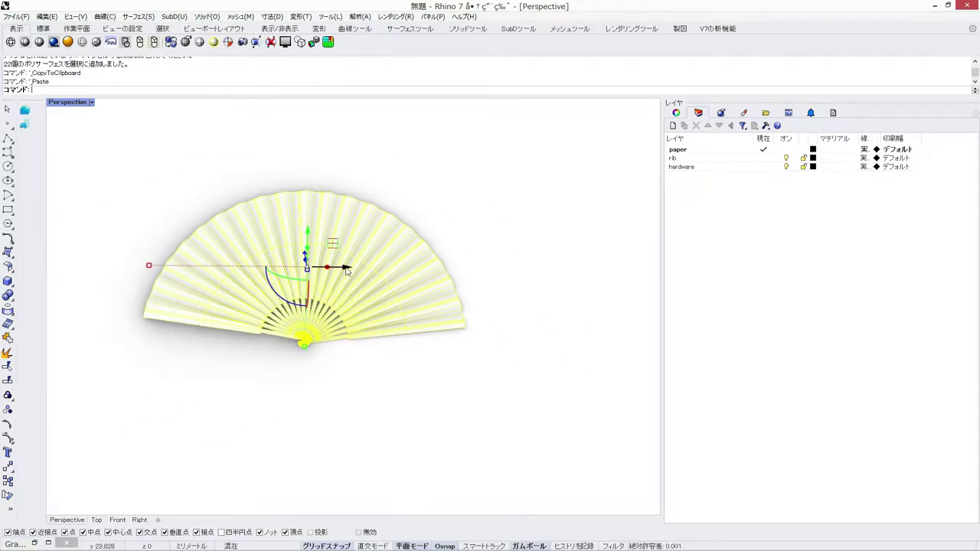
click(346, 267)
text(60)
key(Return)
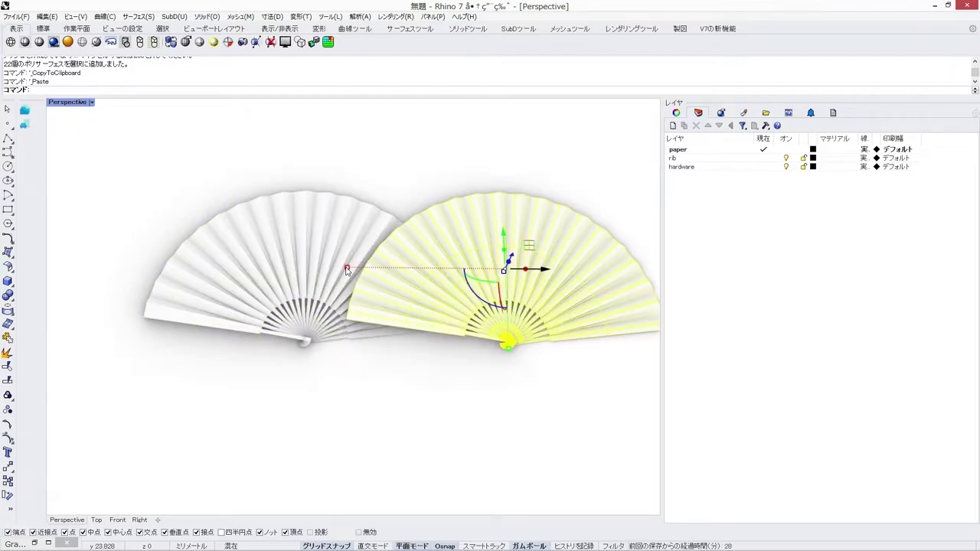
key(ctrl+z)
key(ctrl+z)
Step: Select all parts of the fan, including its paper, ribs and pivot
drag(368, 387, 302, 333)
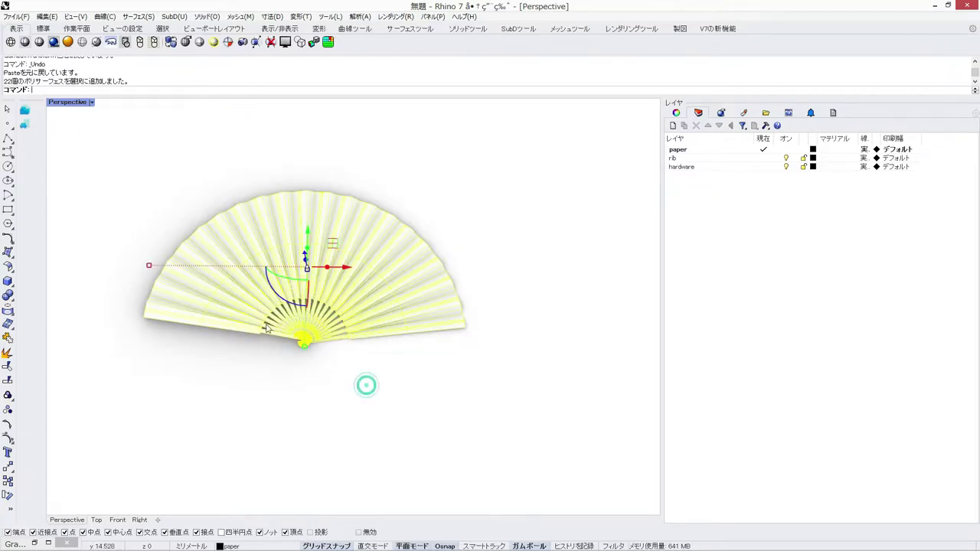
right_drag(366, 385, 358, 306)
scroll(271, 250, up, 5)
Step: Try to rotate the selected fan 20 degrees about its Y axis
click(301, 261)
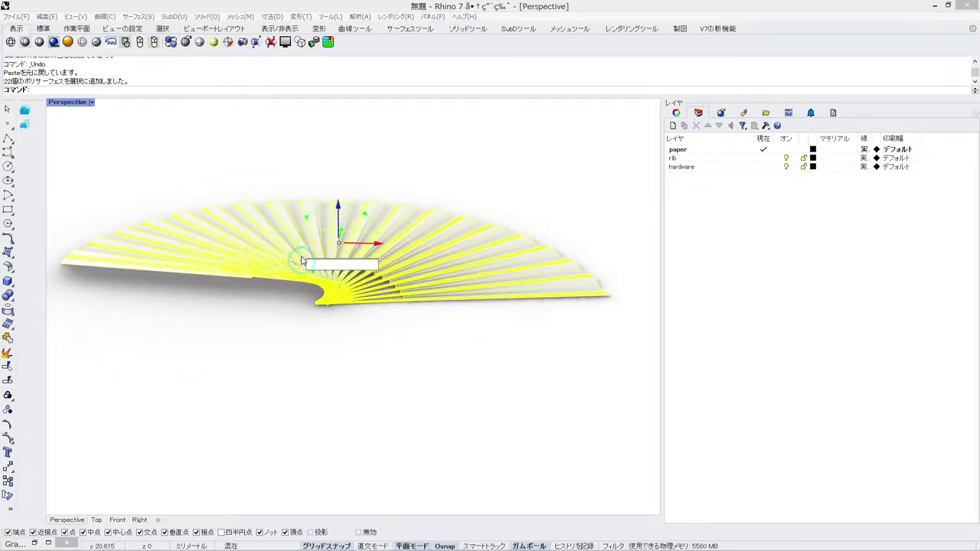
text(20)
key(Return)
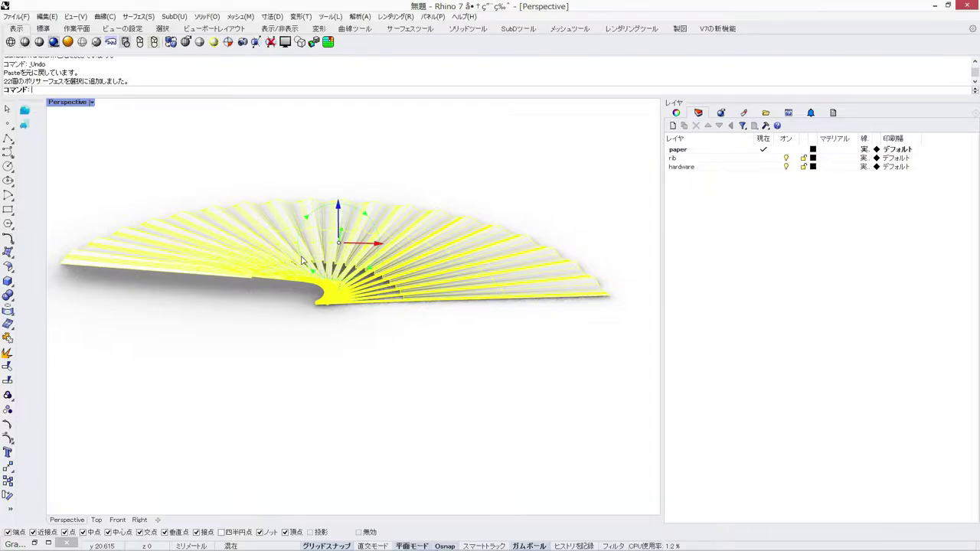
key(ctrl+z)
Step: Rotate the selected fan 10 degrees about its Y axis
click(303, 259)
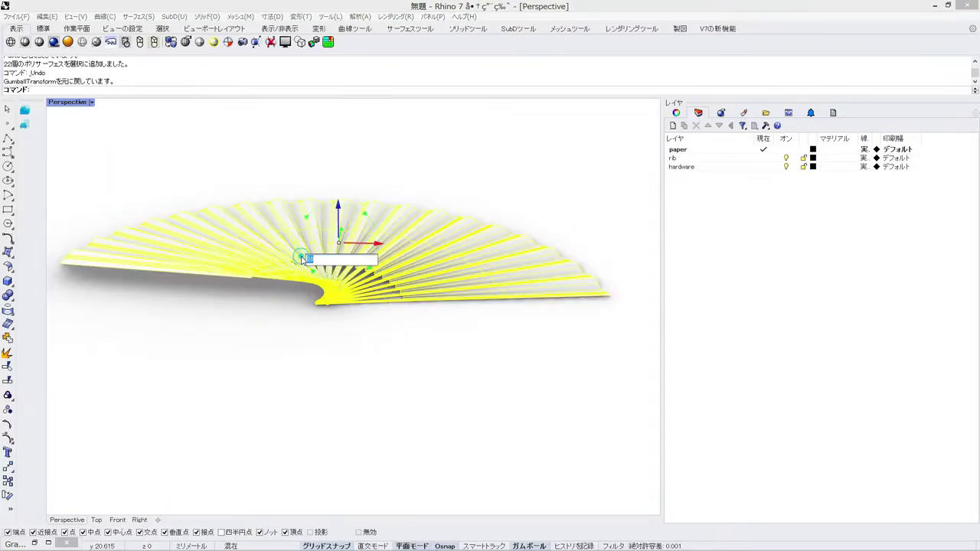
text(10)
key(Return)
Step: Copy the tilted fan in place and move the copy 60 mm along its X axis
scroll(268, 204, down, 2)
key(ctrl+c)
key(ctrl+v)
right_drag(339, 252, 346, 293)
click(364, 249)
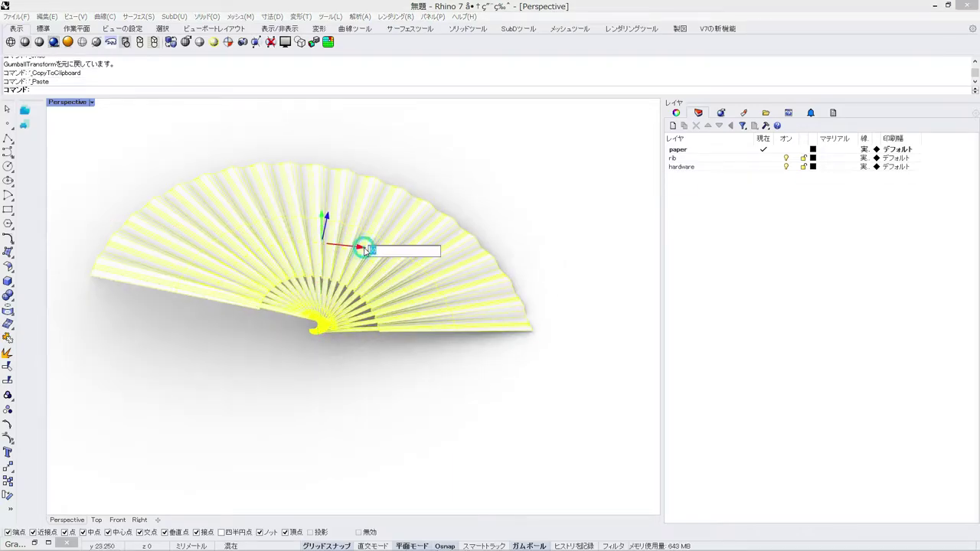
text(60)
key(Return)
Step: Copy the original fan again and move this copy -60 mm along X
drag(352, 368, 243, 271)
key(ctrl+c)
key(ctrl+v)
click(369, 242)
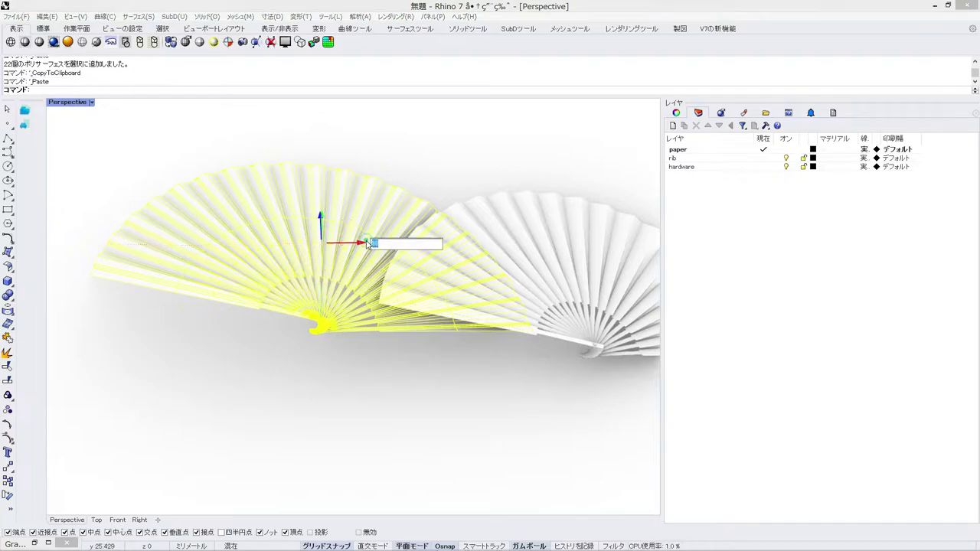
text(-68)
key(Return)
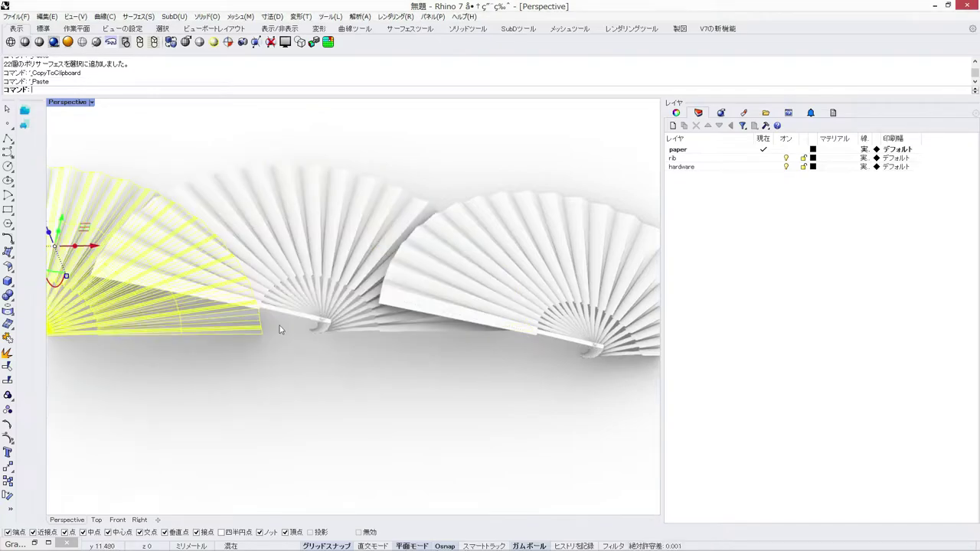
Step: Select the complete middle fan, including its paper surface, and paste a copy of it in place
click(303, 351)
drag(346, 360, 299, 310)
shift+click(179, 214)
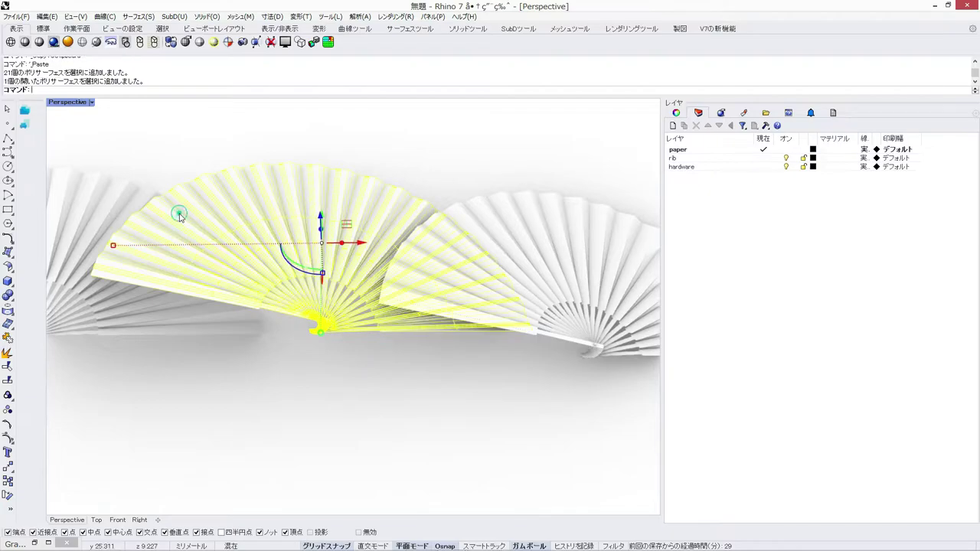
key(ctrl+c)
key(ctrl+v)
shift+right_drag(390, 289, 383, 360)
Step: Try to move the pasted middle fan 60 mm along Y
click(379, 295)
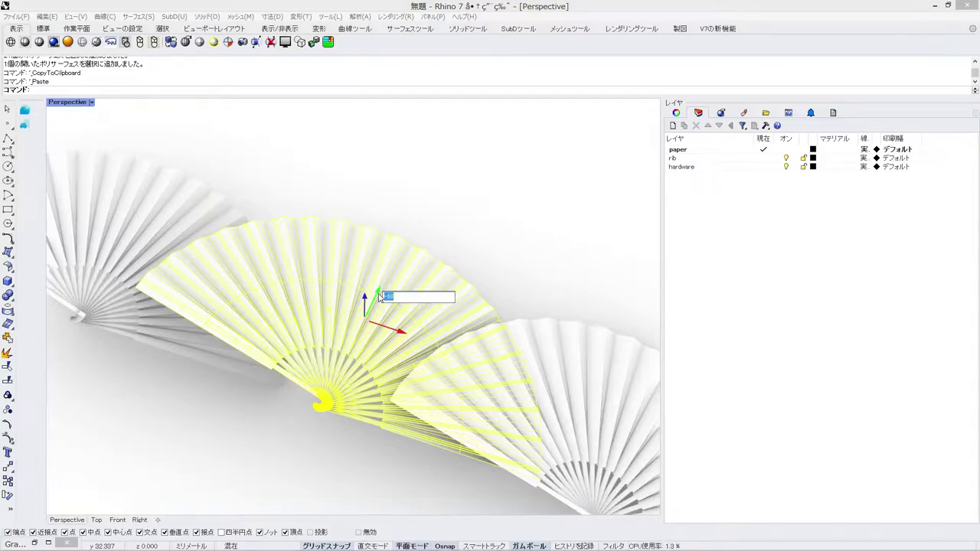
text(60)
key(Return)
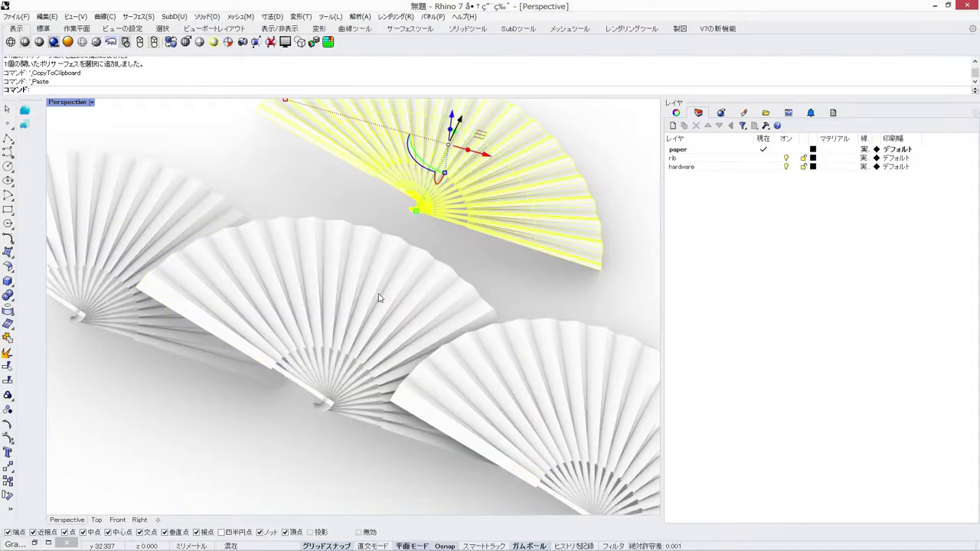
right_drag(379, 313, 363, 356)
key(ctrl+z)
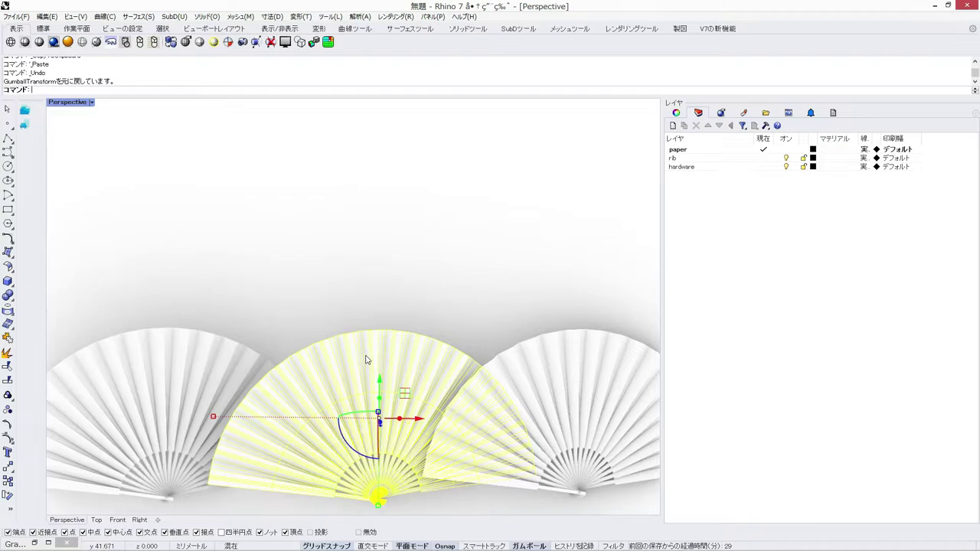
Step: Move the pasted fan 40 mm along Y, plus a small extra distance to clear the row of three fans
click(381, 381)
text(40)
key(Return)
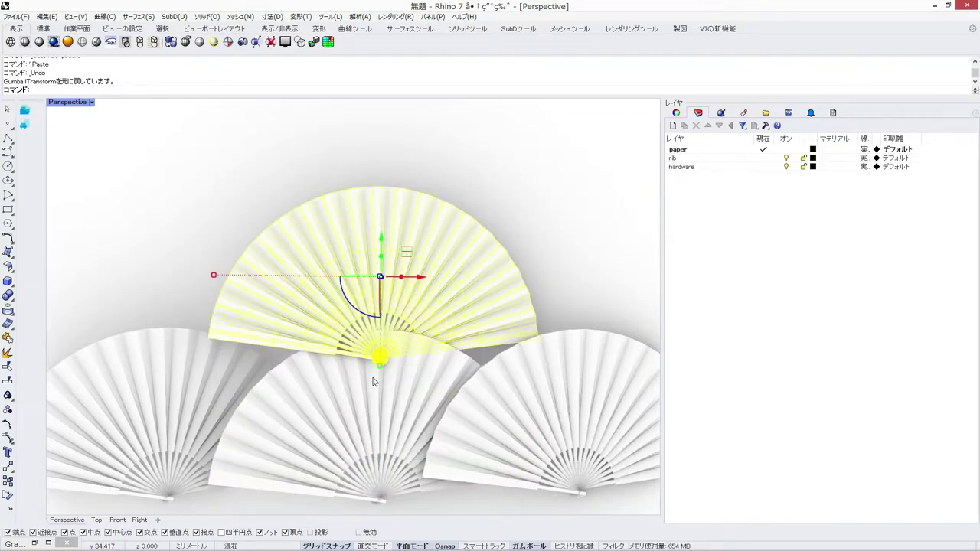
click(382, 242)
key(Return)
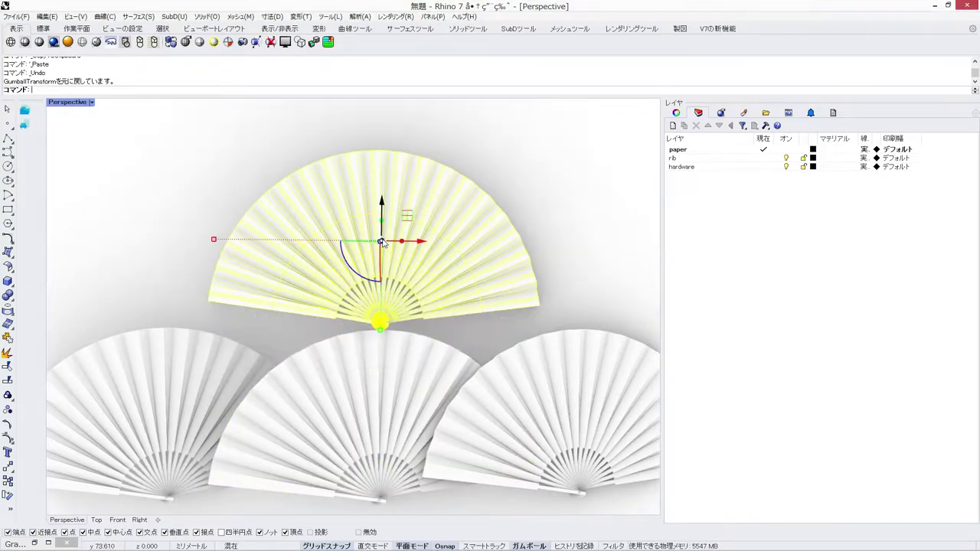
Step: Shift the second-row fan in the negative X direction so it sits between the first two fans of the front row
right_drag(425, 242, 448, 197)
click(412, 251)
text(-20)
key(Return)
Step: Copy the second-row fan, move the copy 60 mm along X and clear the selection
right_drag(421, 288, 415, 353)
key(ctrl+c)
key(ctrl+v)
click(319, 235)
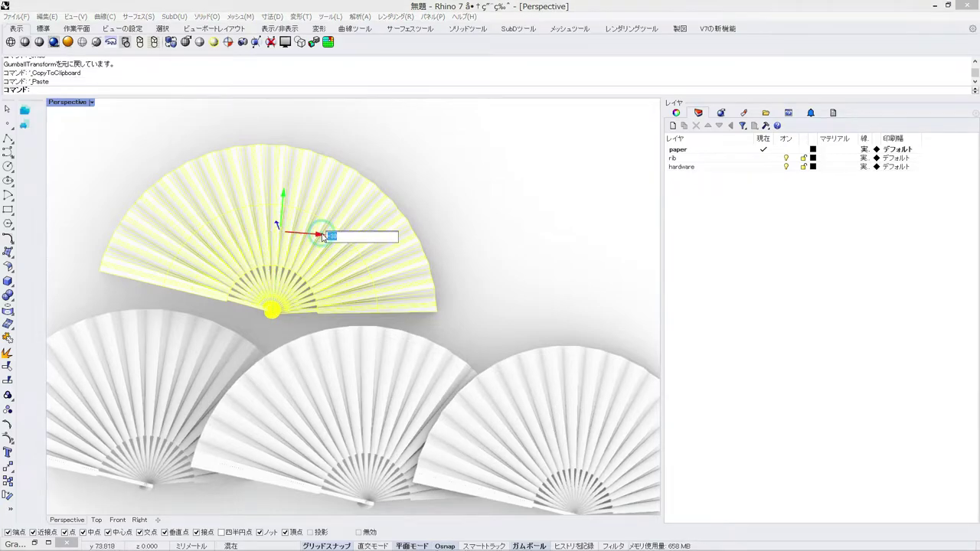
text(60)
key(Return)
click(391, 139)
Step: Frame all five fans, show the Library panel with the sensu folder's images and widen the viewport beside it
scroll(391, 139, down, 2)
right_drag(345, 352, 306, 310)
scroll(286, 345, up, 1)
scroll(270, 208, up, 1)
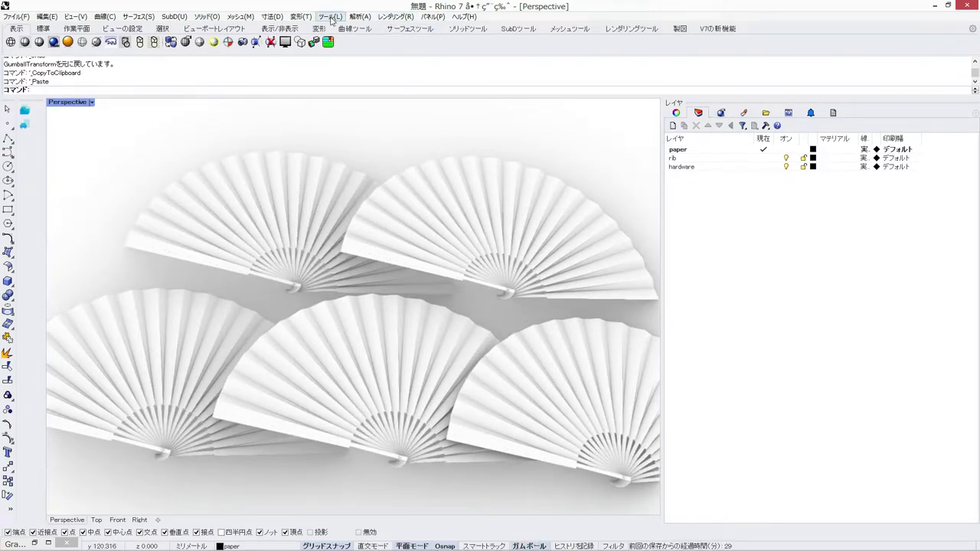
click(432, 16)
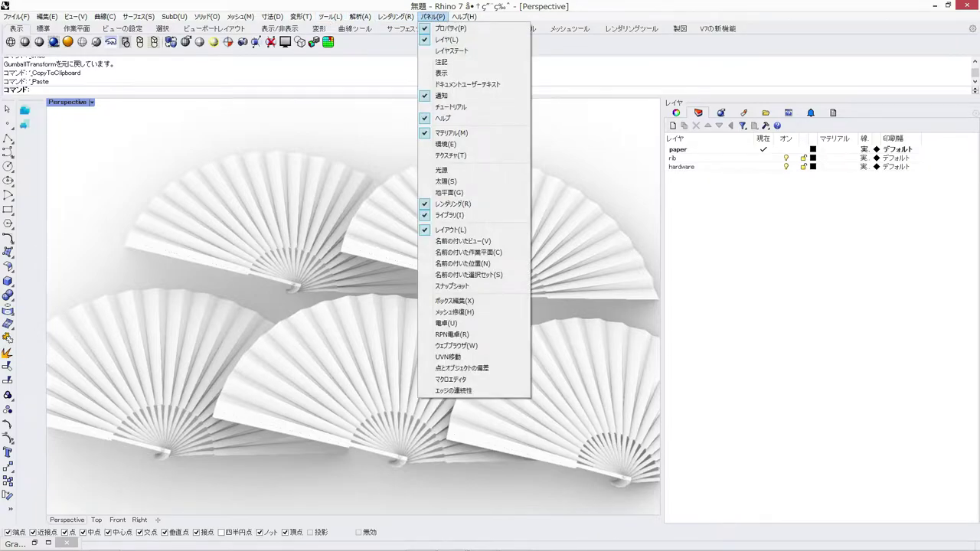
click(457, 214)
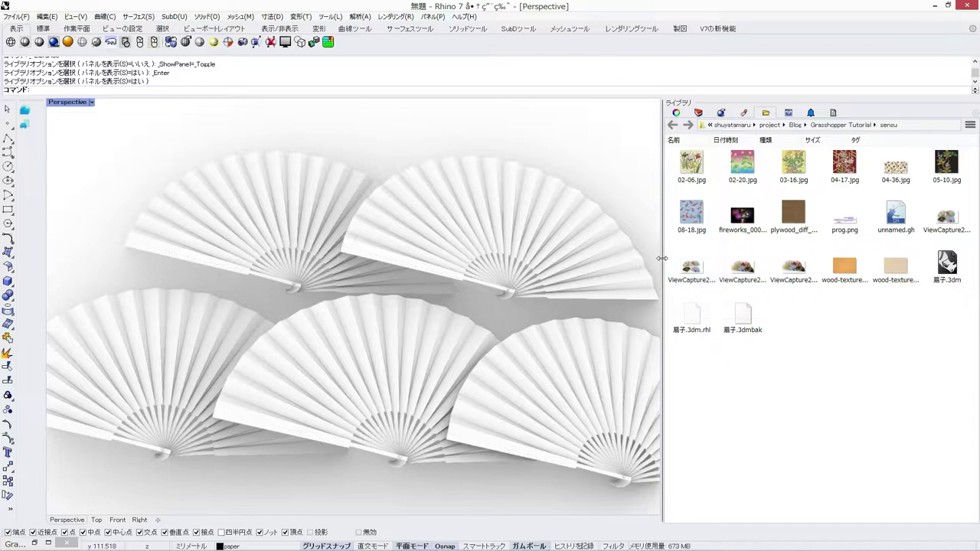
drag(662, 257, 710, 253)
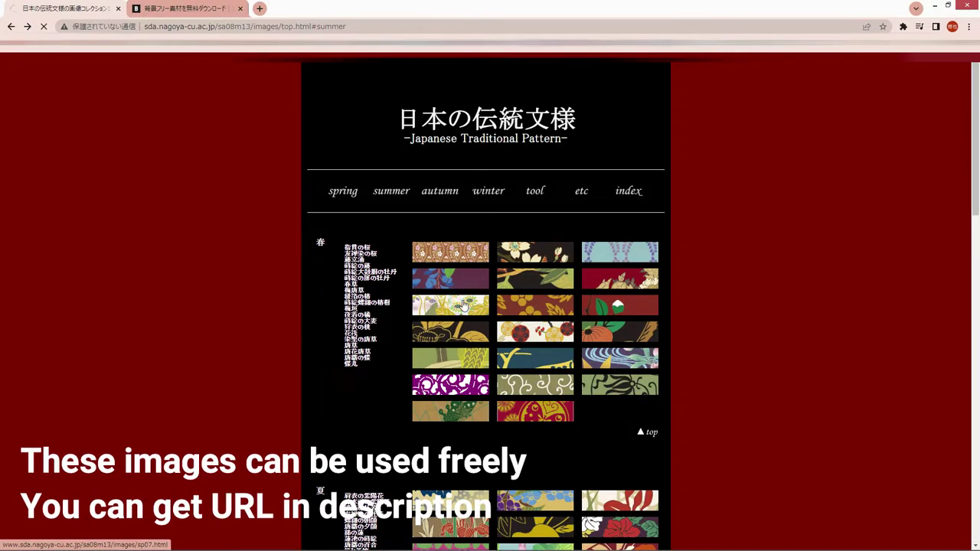
Step: Switch to the browser and look through the spring and summer images on the Japanese Traditional Pattern site
scroll(464, 305, down, 4)
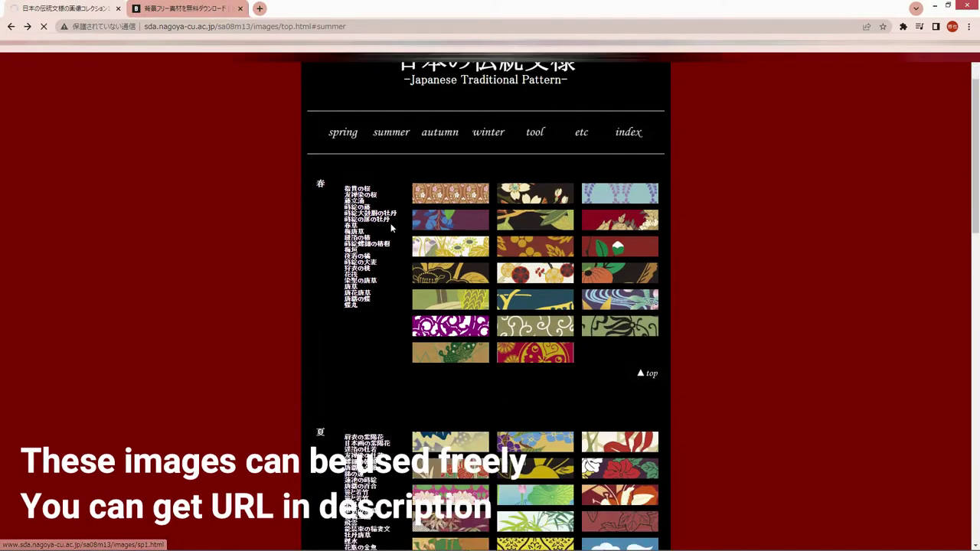
click(526, 127)
key(alt+Left)
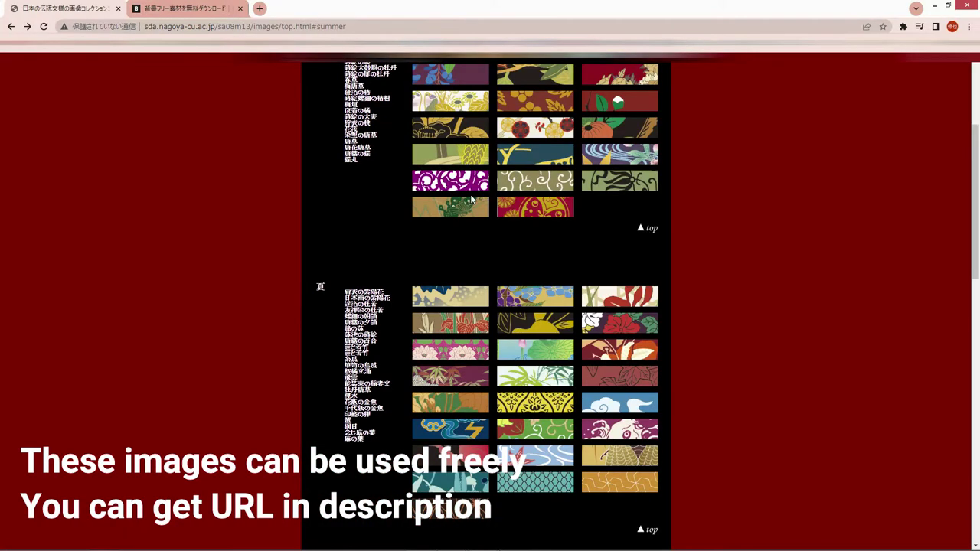
scroll(566, 138, up, 4)
scroll(527, 295, down, 8)
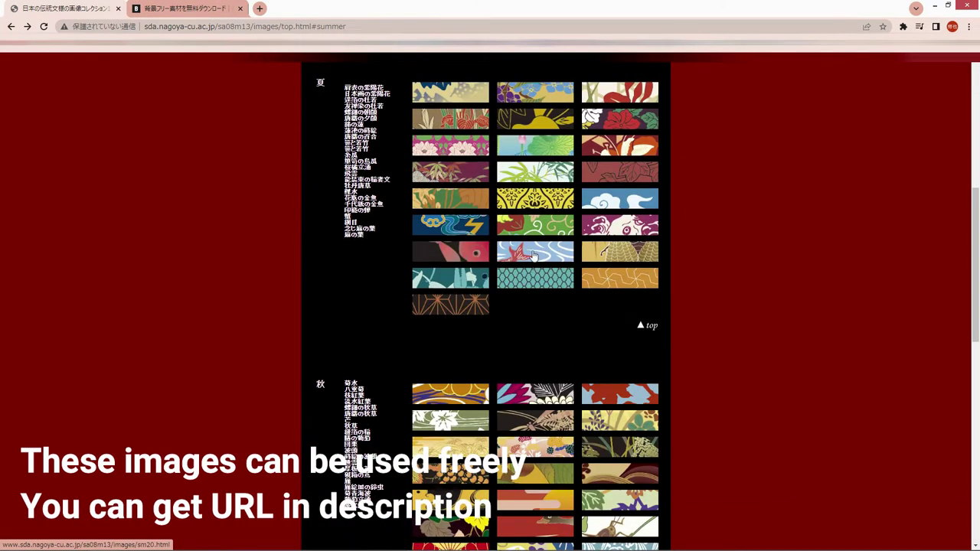
click(534, 256)
key(alt+Left)
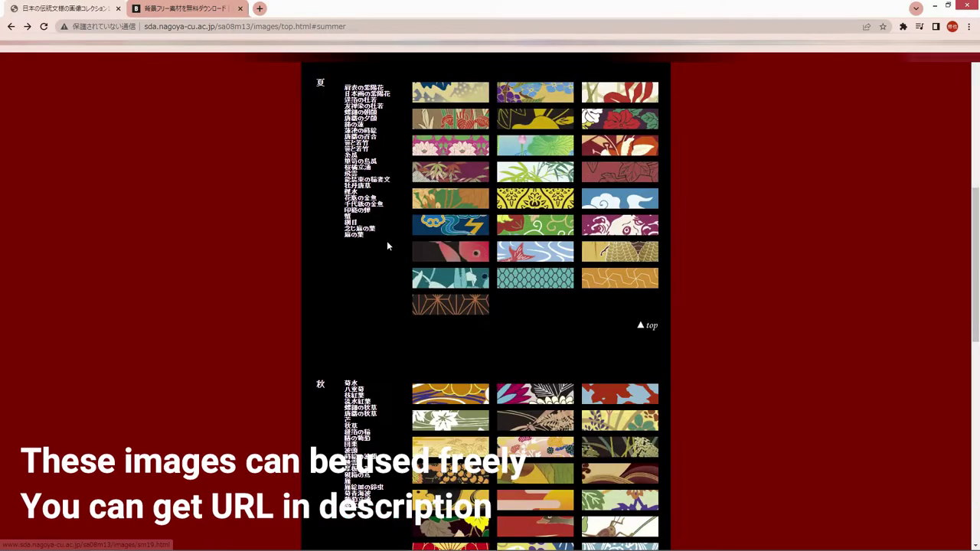